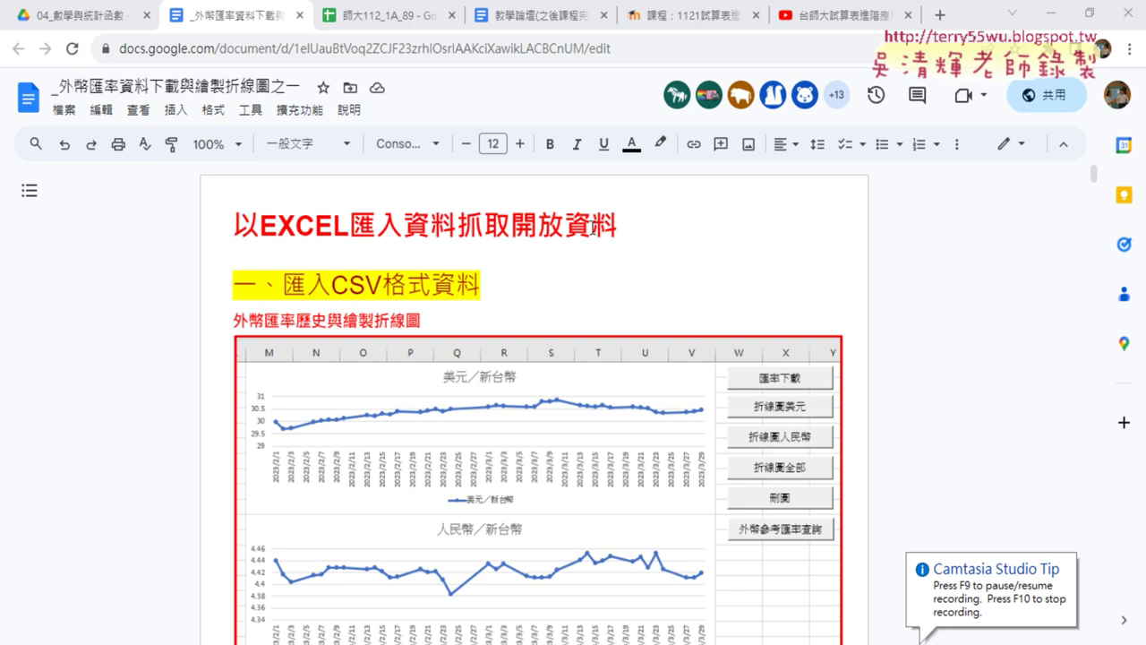
# Follow the Doc's 網址 link to open the data.gov.tw 每日外幣參考匯率 page in a new tab
pyautogui.scroll(-5, 627, 237)
pyautogui.scroll(-2, 627, 237)
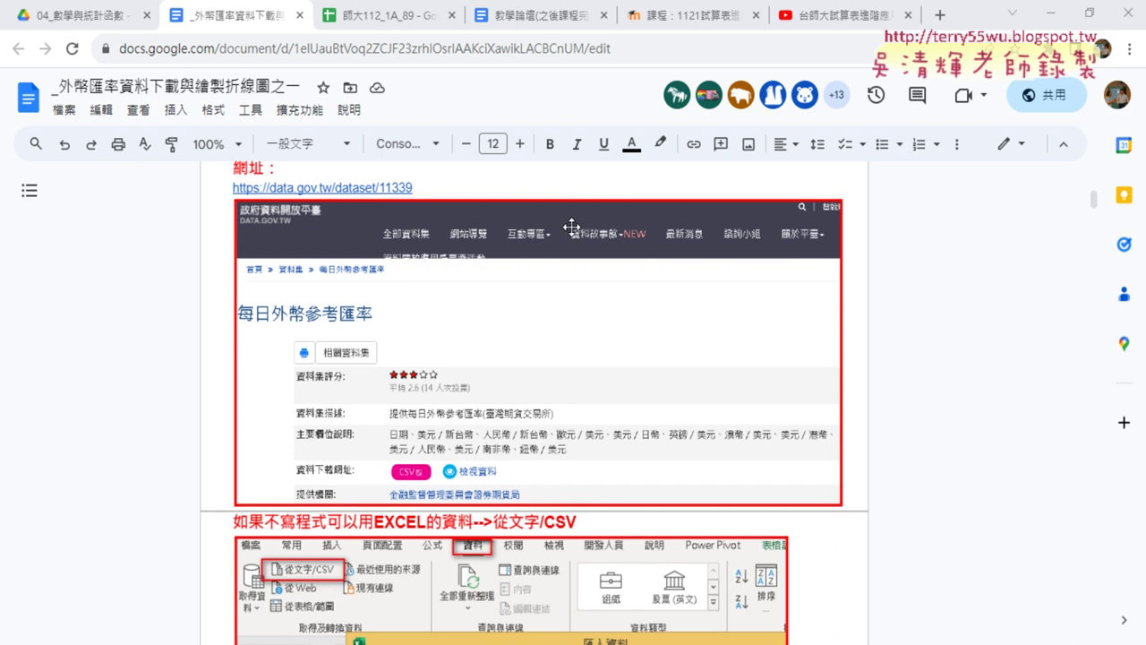
pyautogui.click(358, 187)
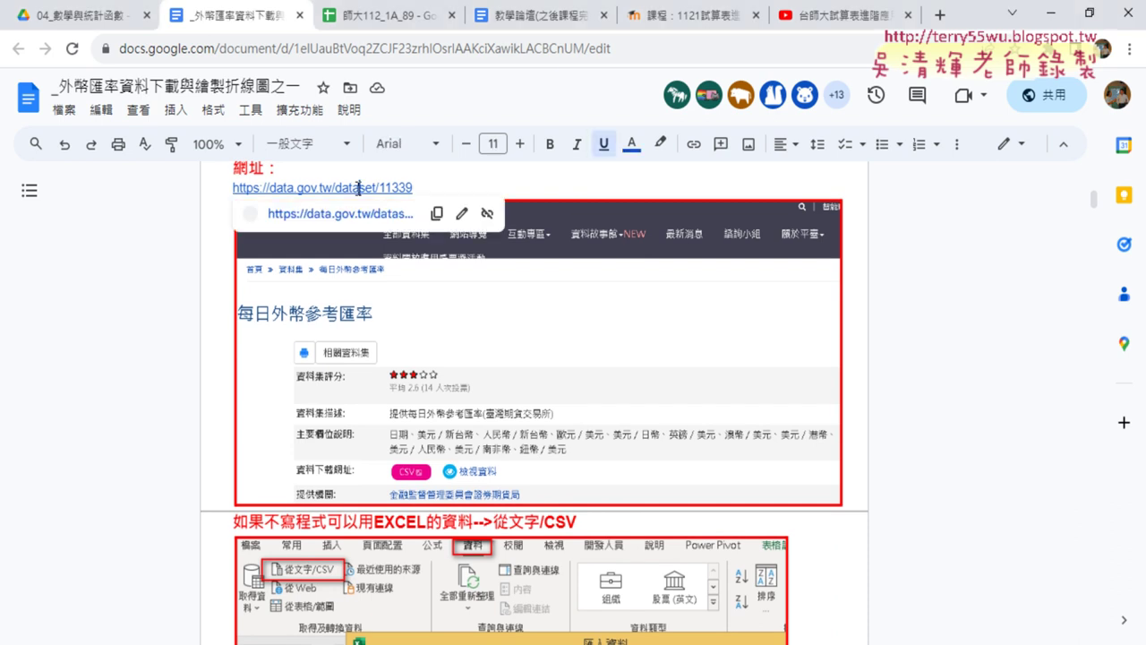
pyautogui.click(350, 216)
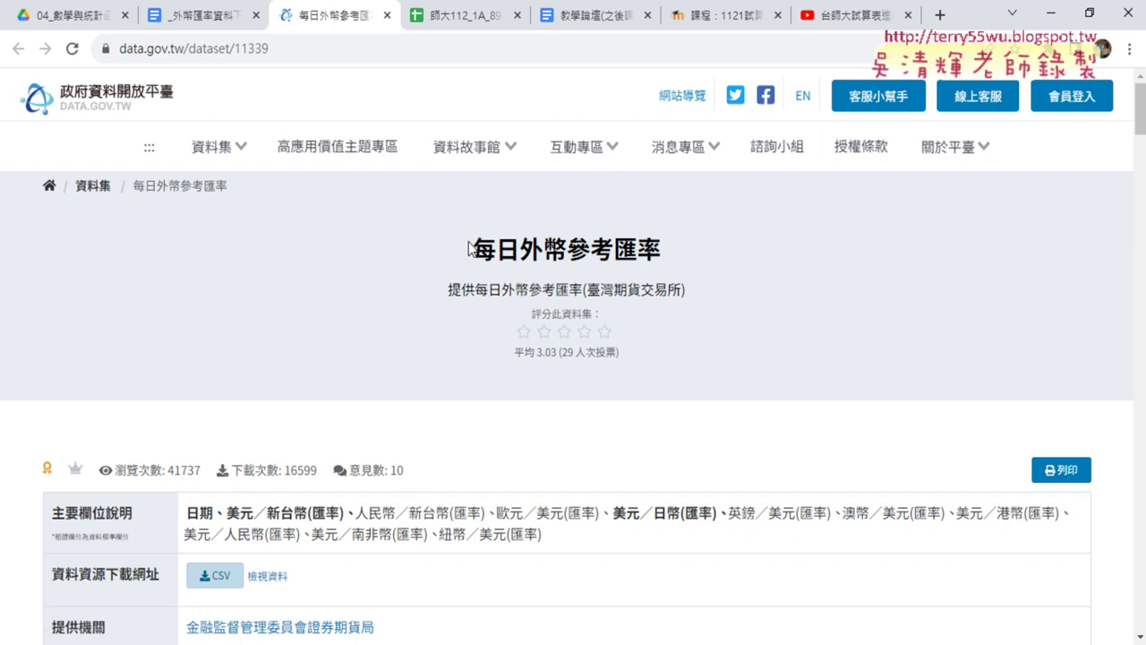
# Download DailyForeignExchangeRates.csv from data.gov.tw and open it in Excel
pyautogui.moveTo(469, 248); pyautogui.dragTo(664, 250)
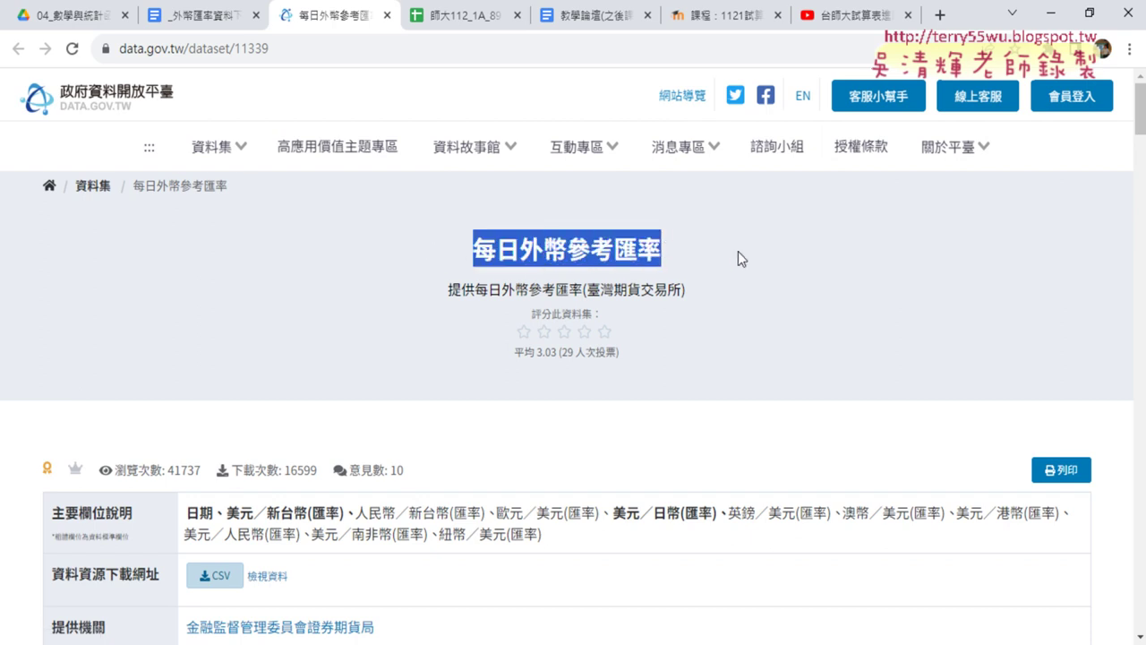
pyautogui.scroll(-3, 737, 255)
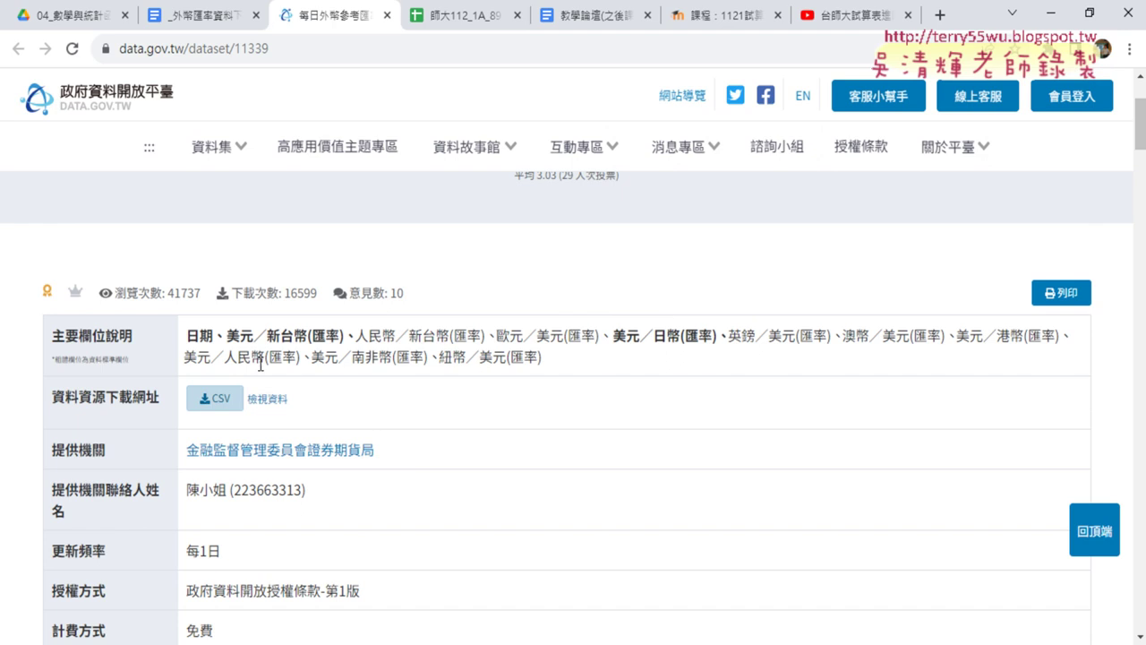
pyautogui.click(217, 400)
pyautogui.click(213, 401)
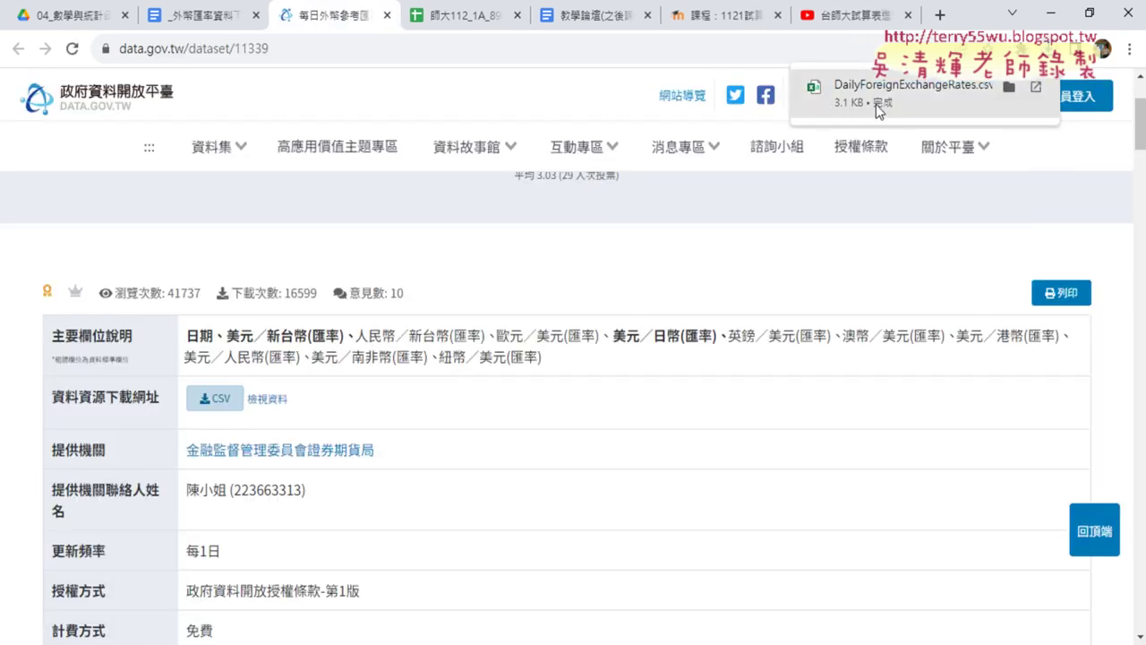
pyautogui.click(877, 105)
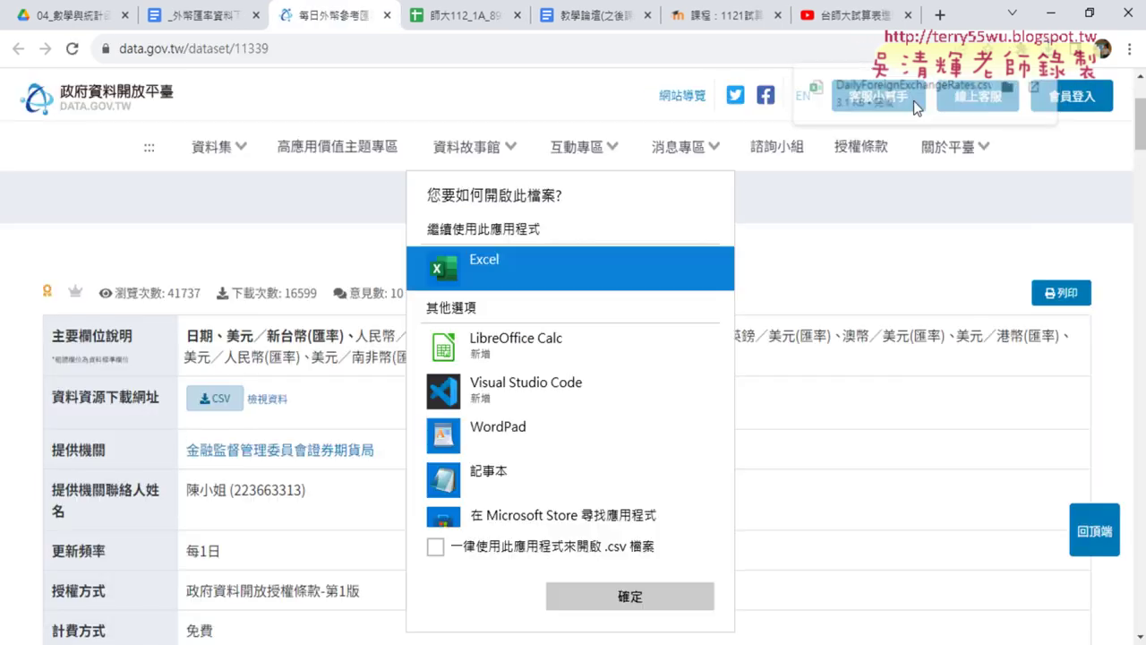
pyautogui.click(625, 596)
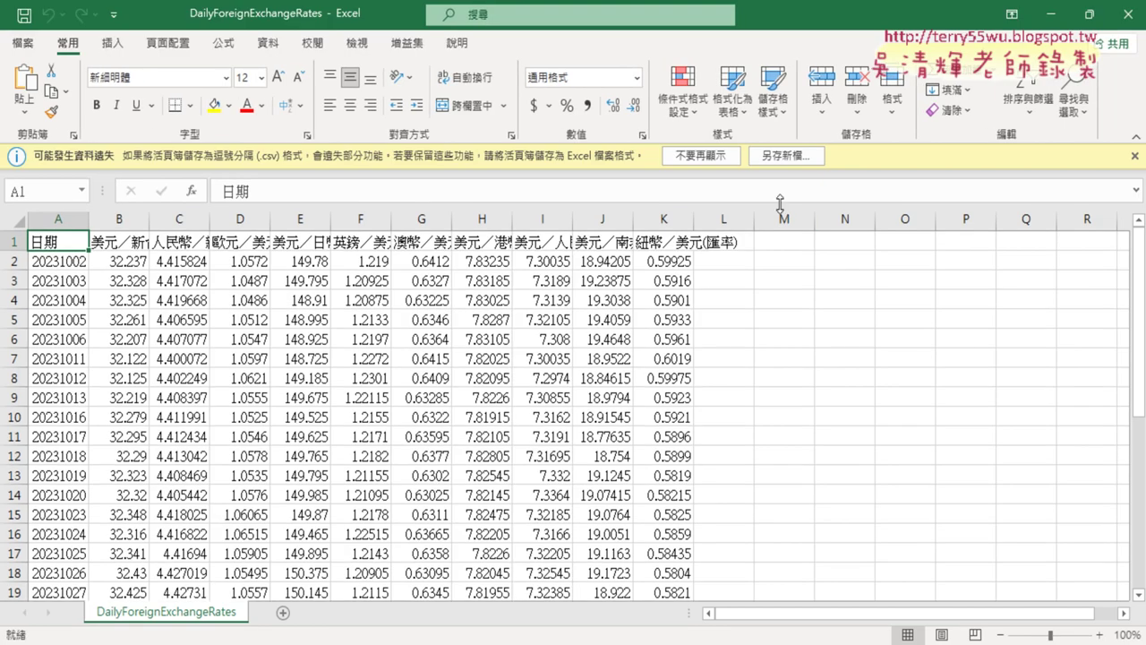
# Dismiss the CSV data-loss warning and close the DailyForeignExchangeRates workbook
pyautogui.click(1134, 155)
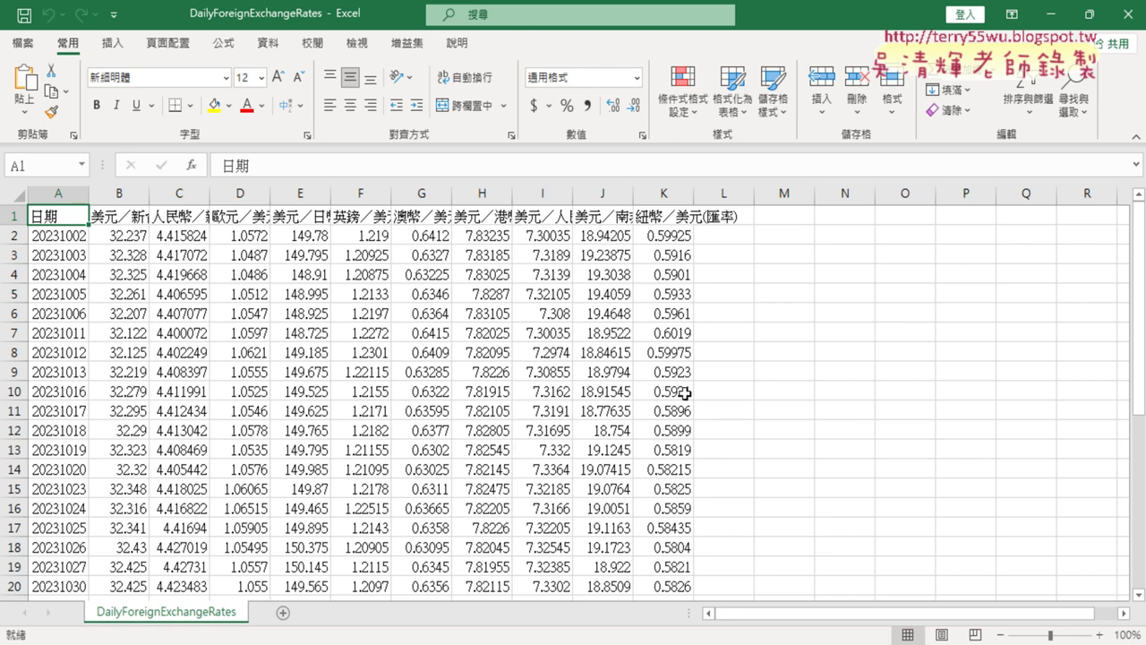
pyautogui.click(1129, 15)
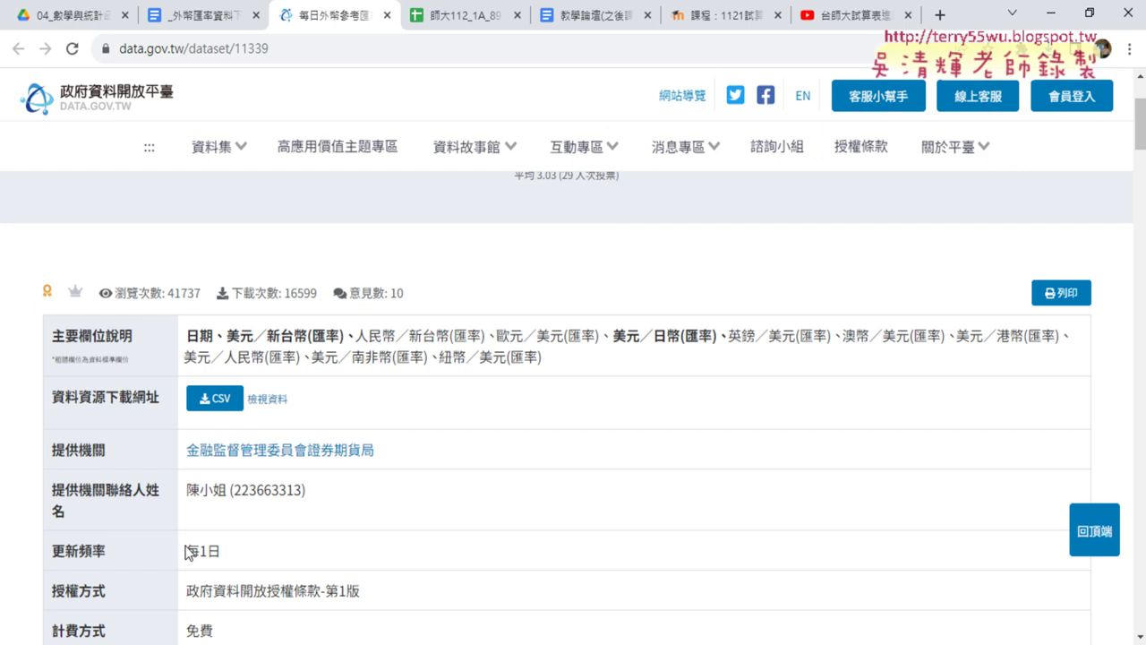
# Launch Excel from the Start menu and create the blank workbook 活頁簿1
pyautogui.press('super')
pyautogui.scroll(-3, 146, 393)
pyautogui.scroll(-2, 147, 393)
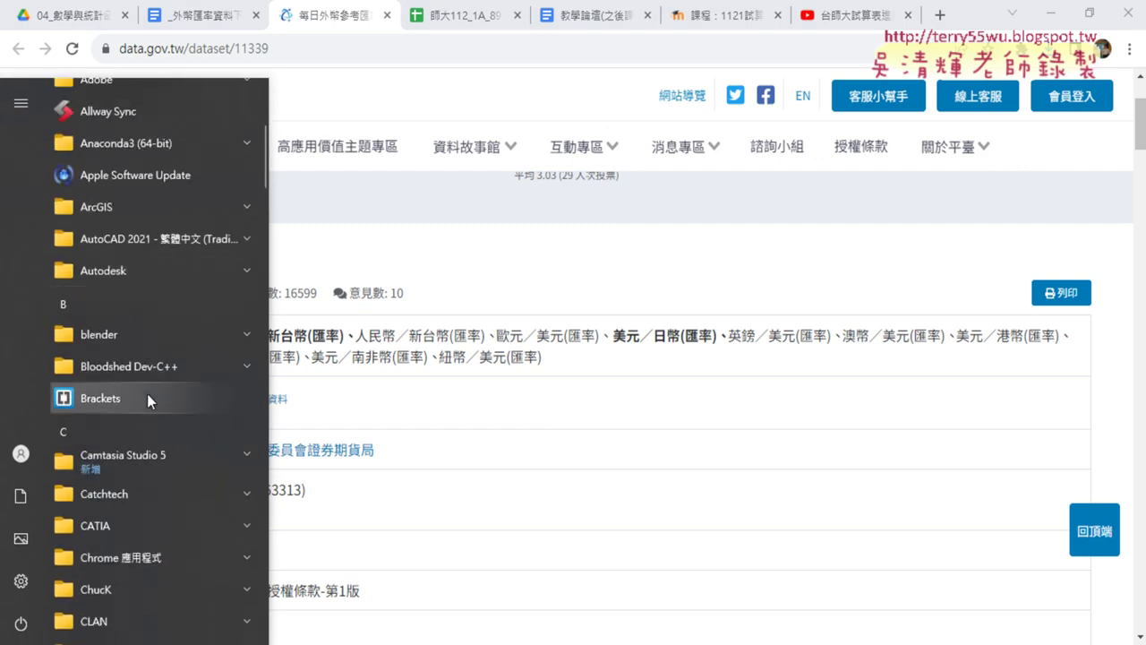
pyautogui.scroll(-2, 147, 393)
pyautogui.scroll(-3, 147, 392)
pyautogui.scroll(-1, 149, 379)
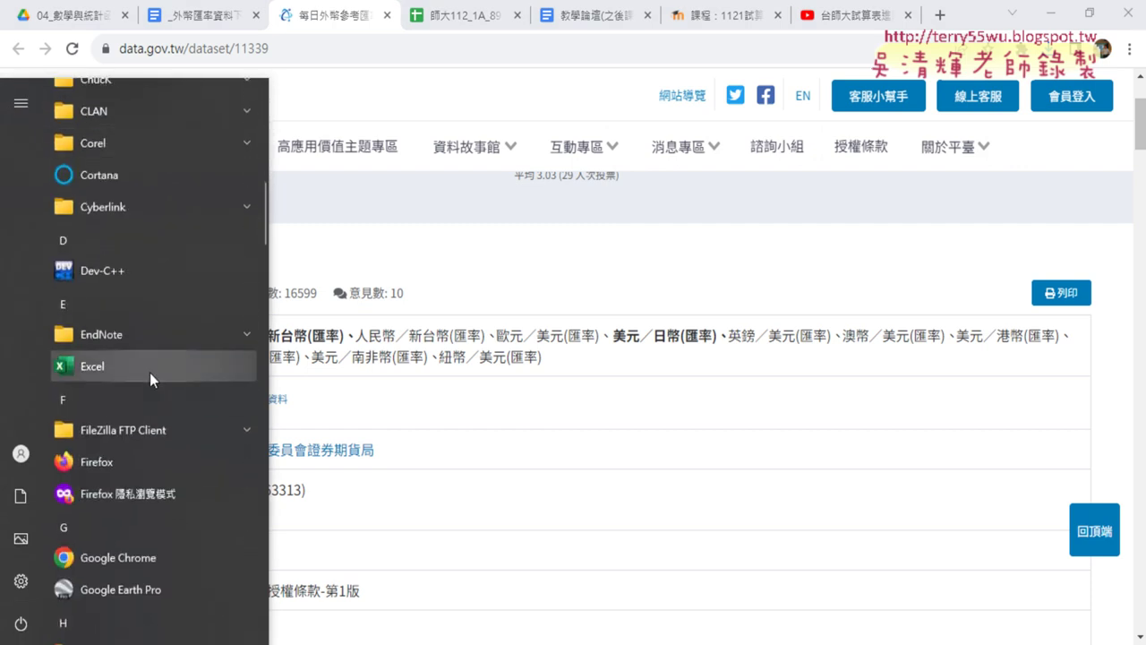
pyautogui.click(149, 373)
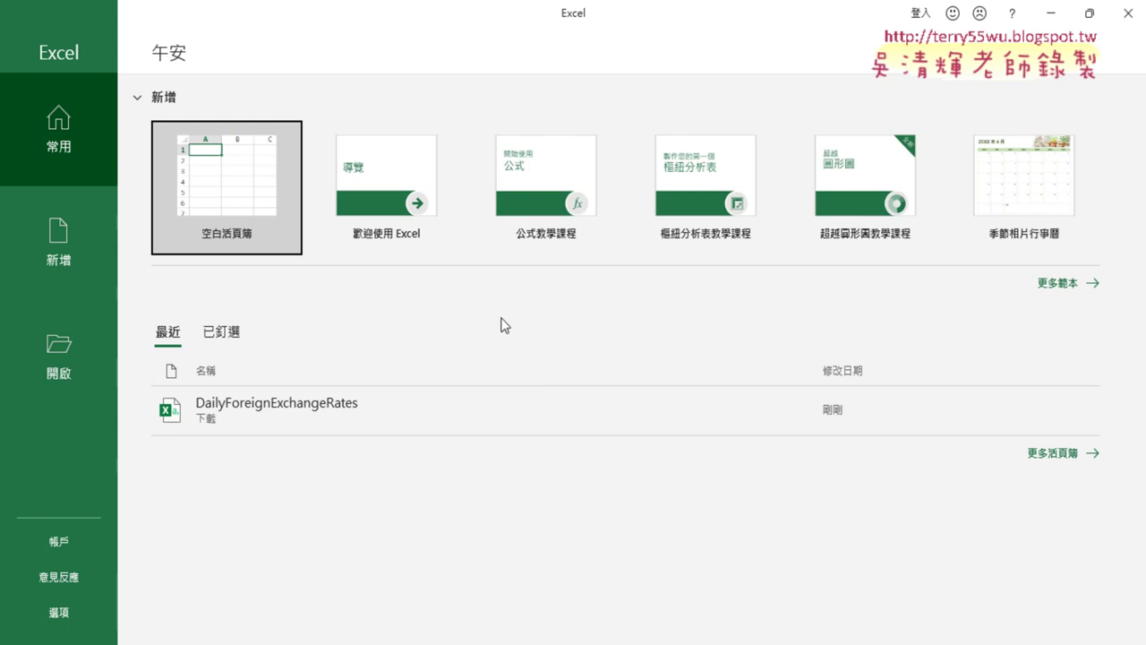
pyautogui.click(240, 211)
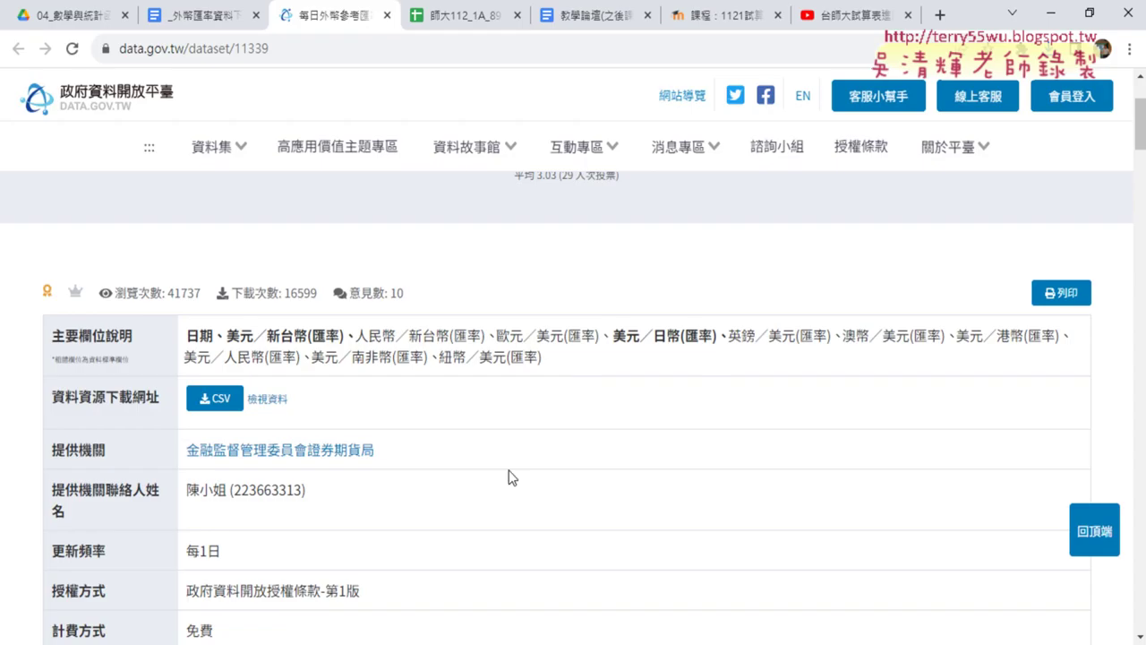
# On the dataset page, show the 檢視資料 details and select the DailyForeignExchangeRates download URL
pyautogui.click(206, 18)
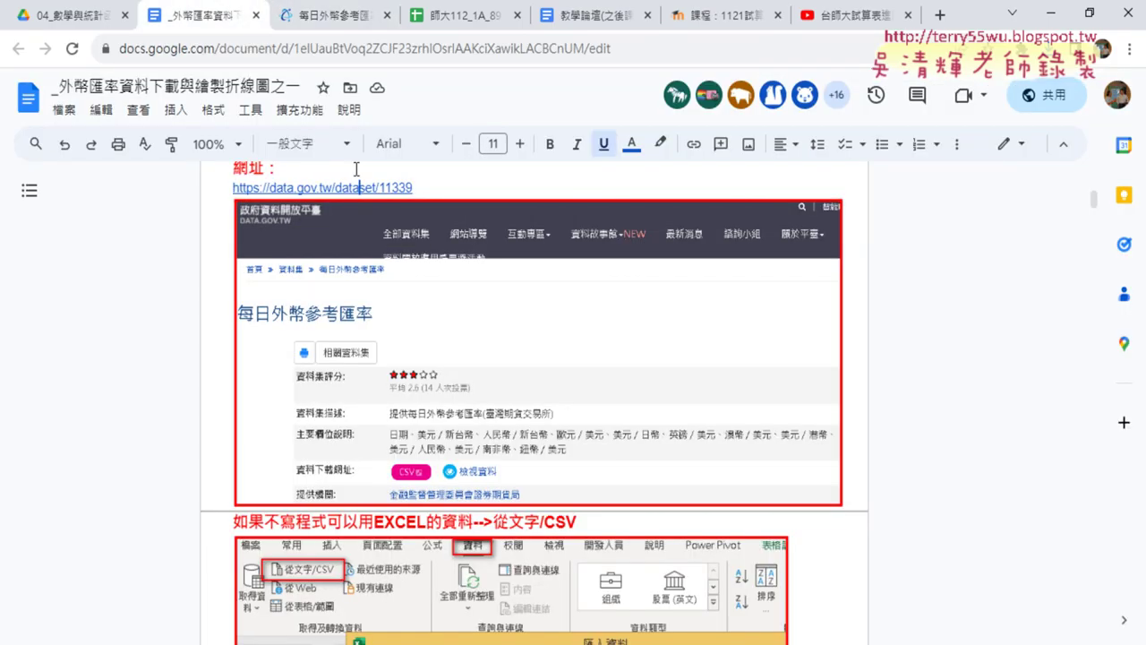
pyautogui.click(333, 18)
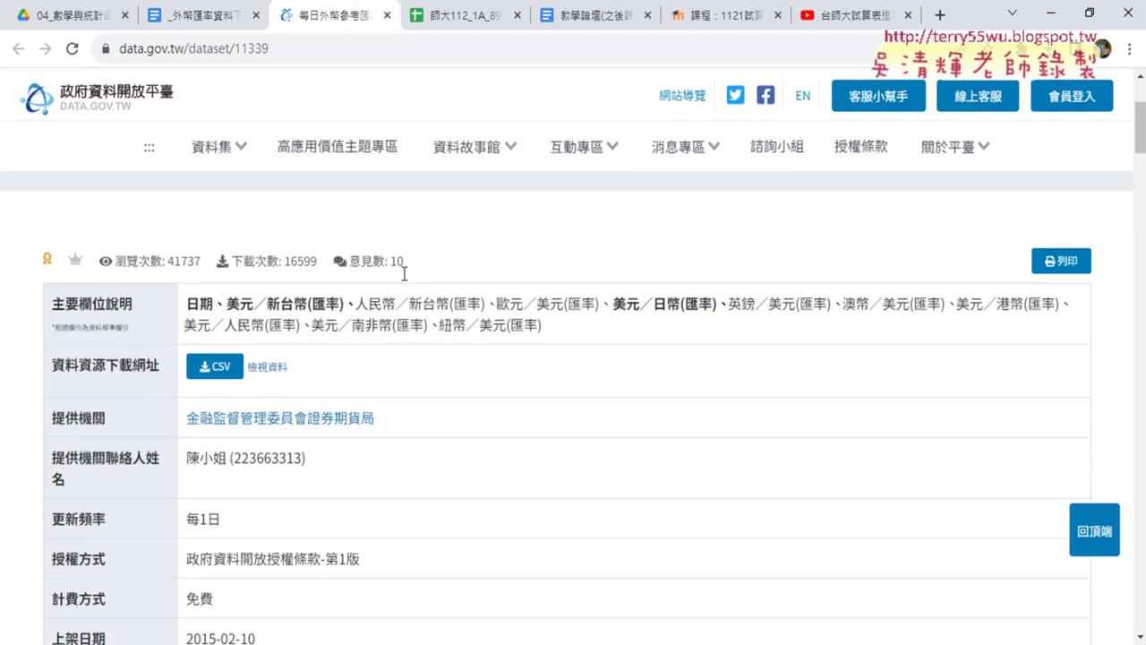
pyautogui.scroll(-1, 404, 274)
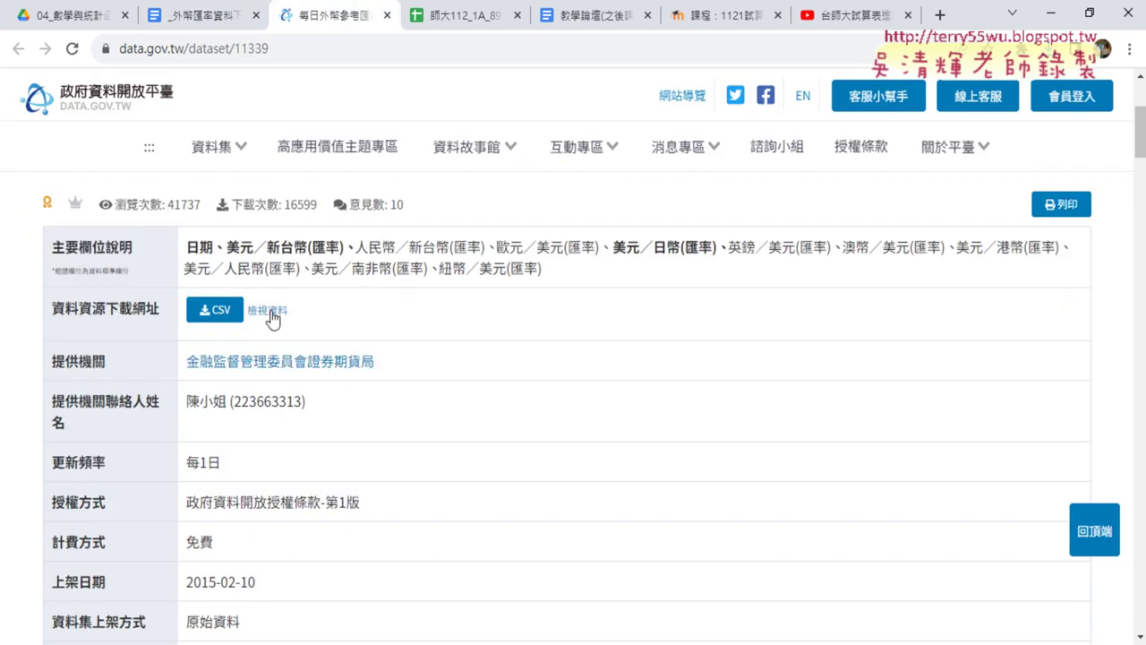
pyautogui.click(270, 312)
pyautogui.moveTo(844, 421); pyautogui.dragTo(295, 427)
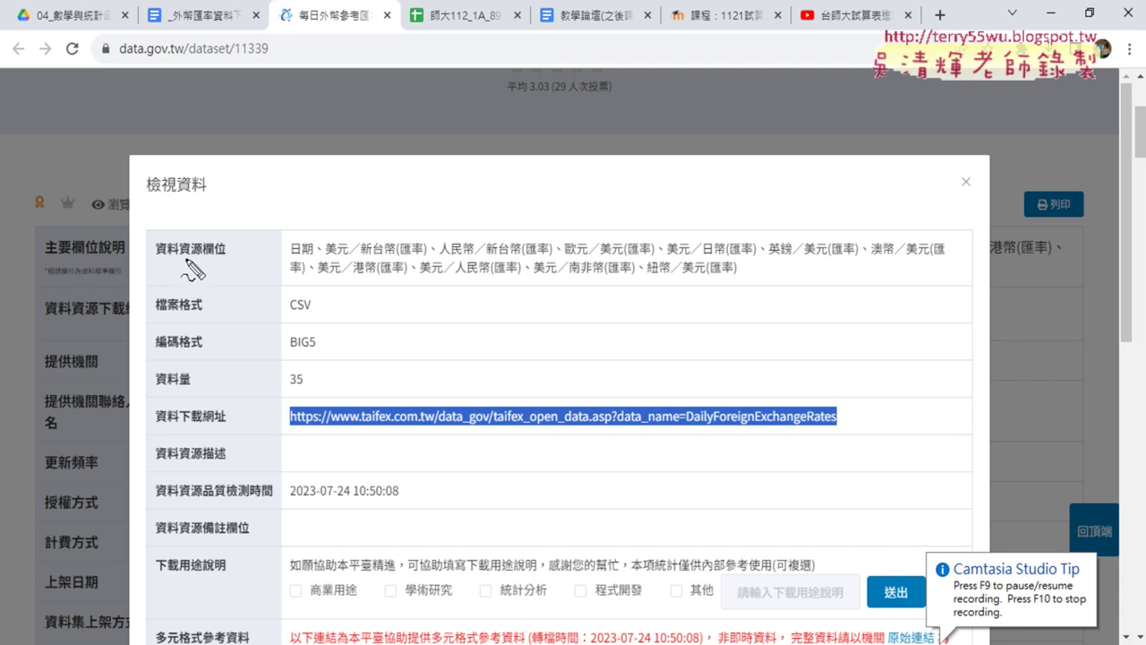
pyautogui.moveTo(292, 259); pyautogui.dragTo(462, 258)
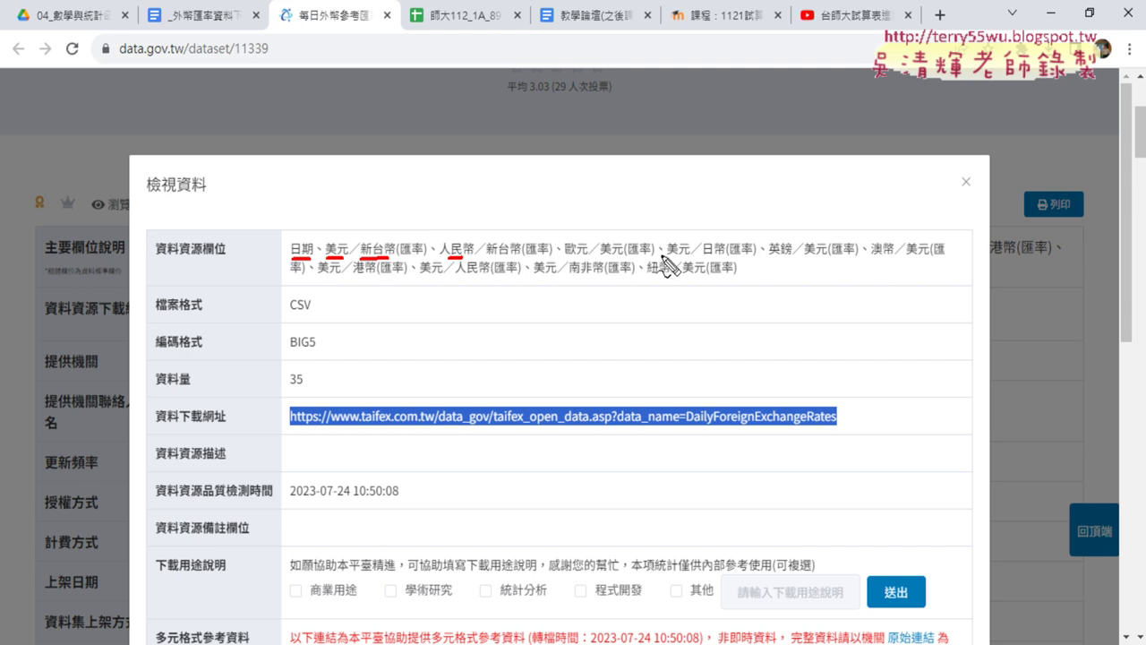
pyautogui.moveTo(668, 259); pyautogui.dragTo(724, 257)
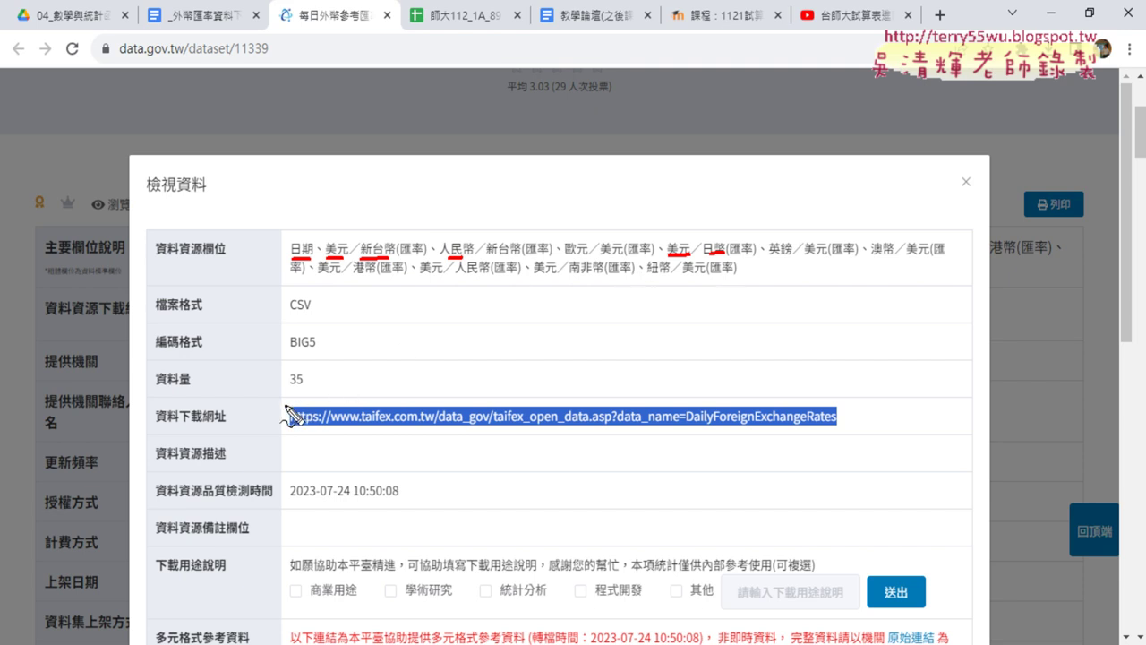
pyautogui.moveTo(284, 432); pyautogui.dragTo(856, 413)
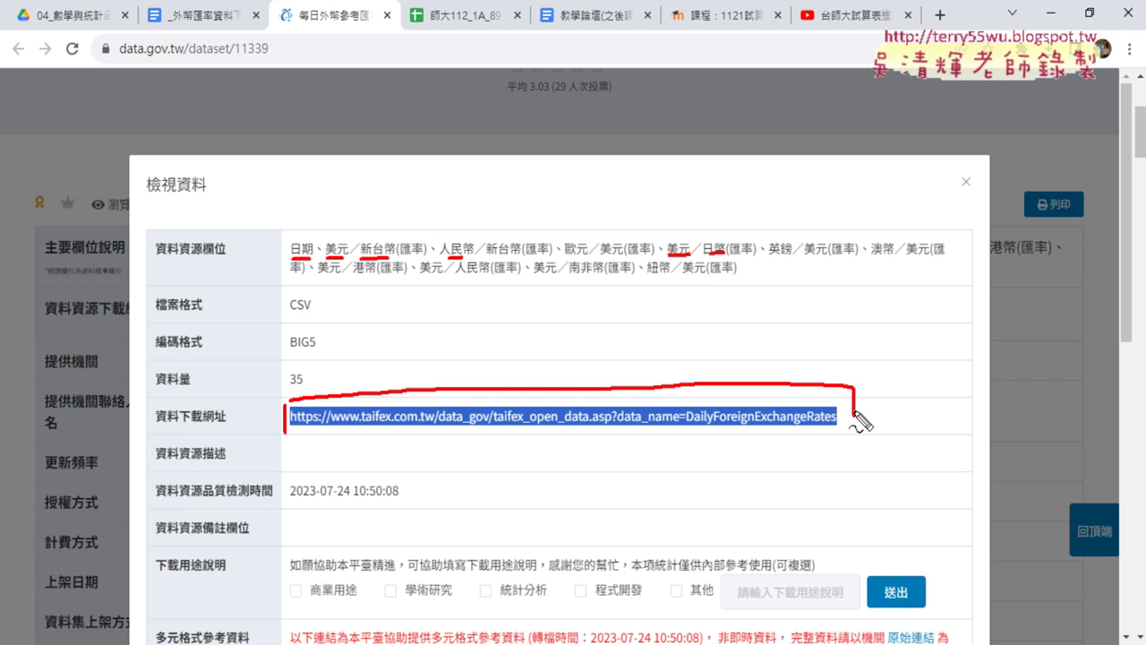
pyautogui.moveTo(304, 451); pyautogui.dragTo(855, 436)
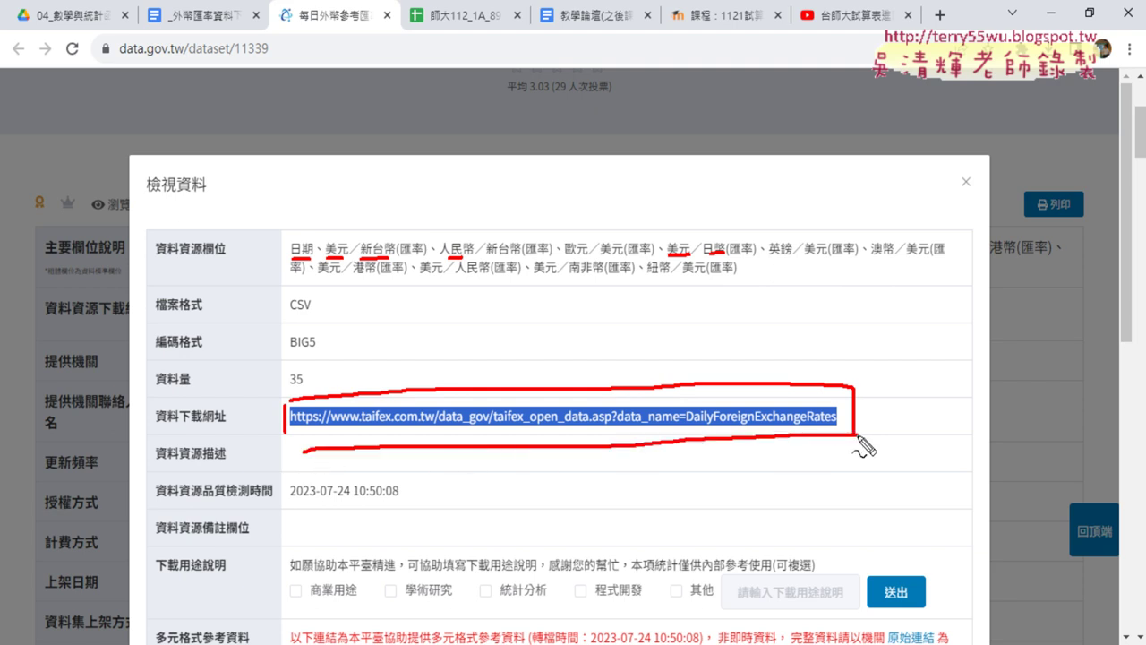
pyautogui.moveTo(155, 355); pyautogui.dragTo(203, 356)
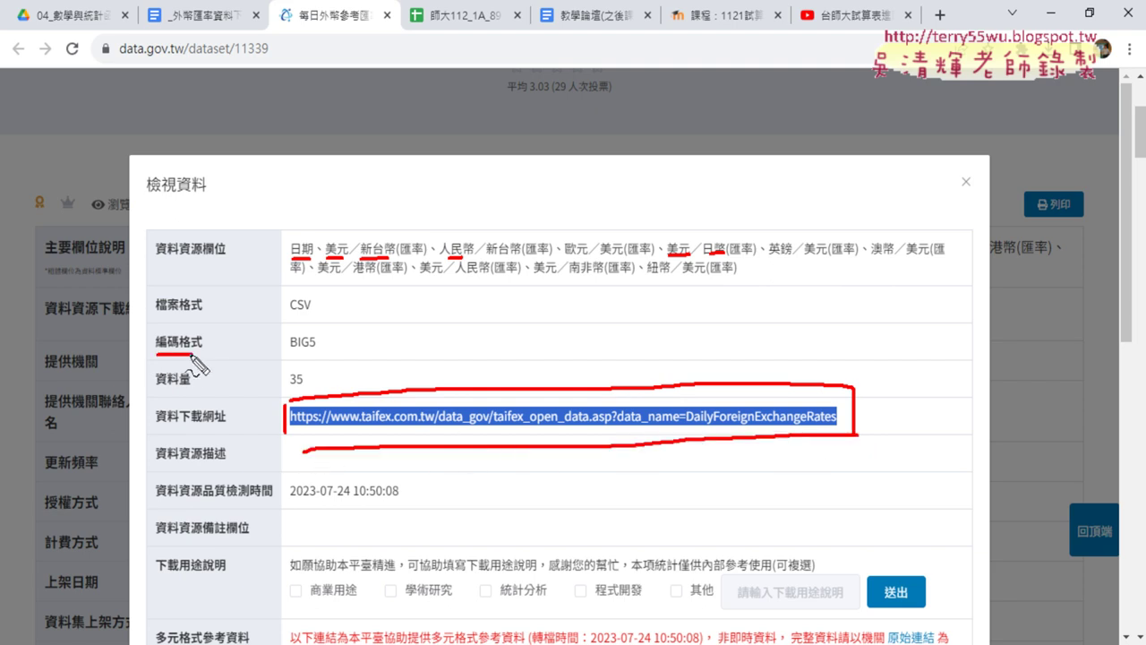
pyautogui.moveTo(324, 333); pyautogui.dragTo(295, 327)
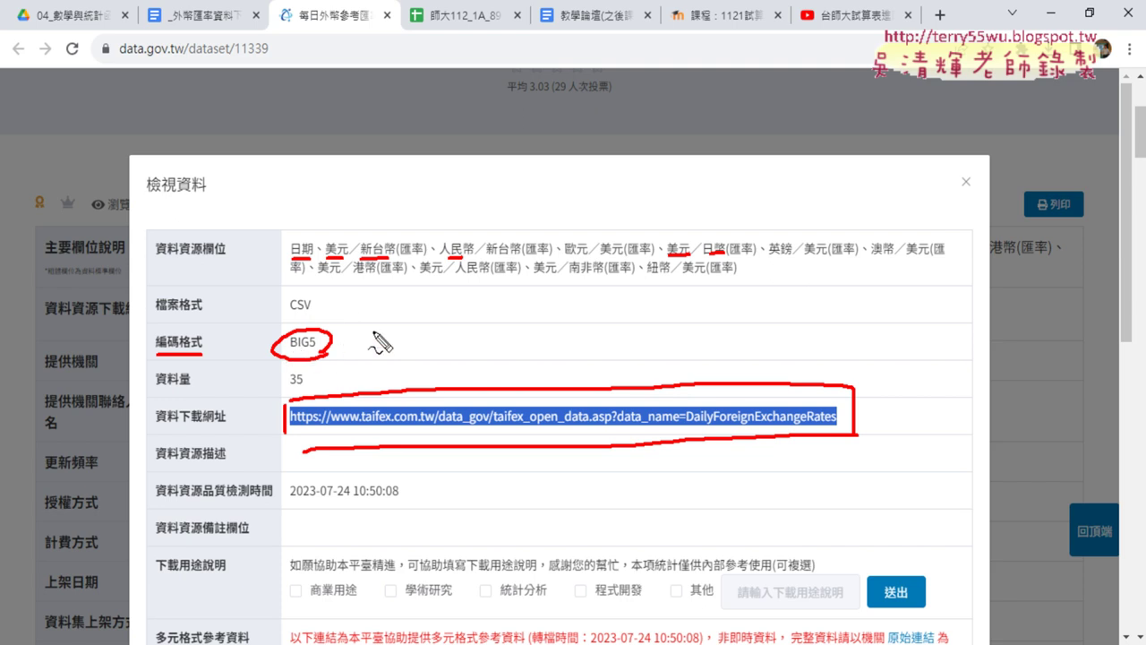
pyautogui.moveTo(377, 320); pyautogui.dragTo(363, 358)
pyautogui.moveTo(394, 315); pyautogui.dragTo(405, 331)
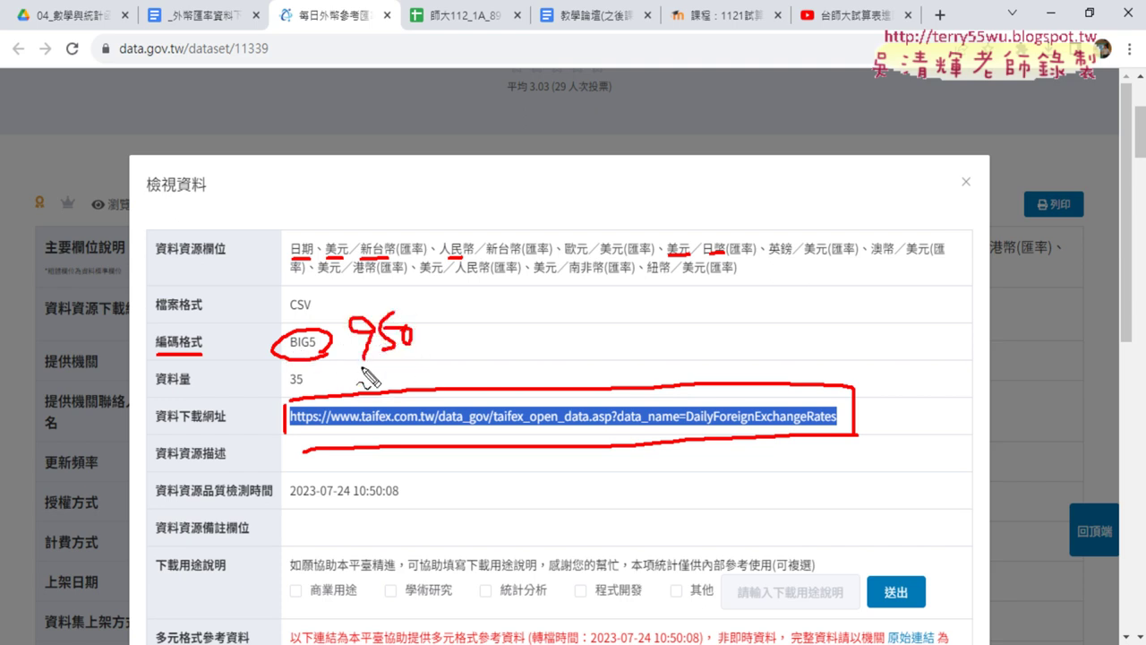
pyautogui.moveTo(361, 363); pyautogui.dragTo(419, 357)
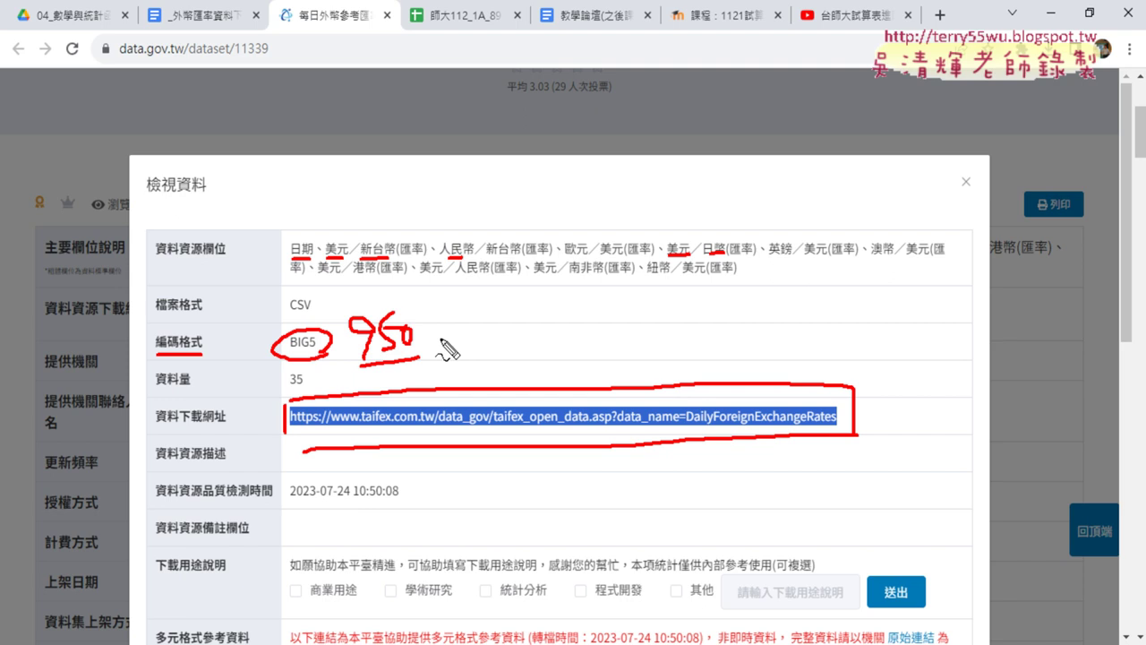
pyautogui.press('Escape')
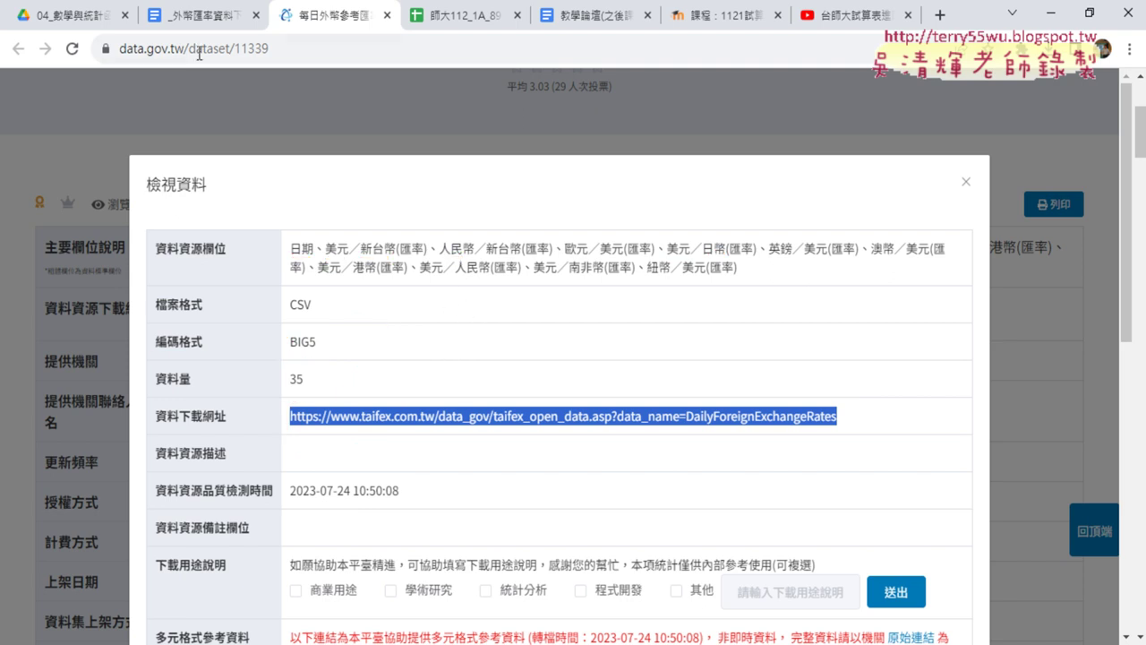
# Locate the QueryTables sample in the tutorial Doc and select 'Sub 匯率下載()' through 'End Sub'
pyautogui.click(199, 20)
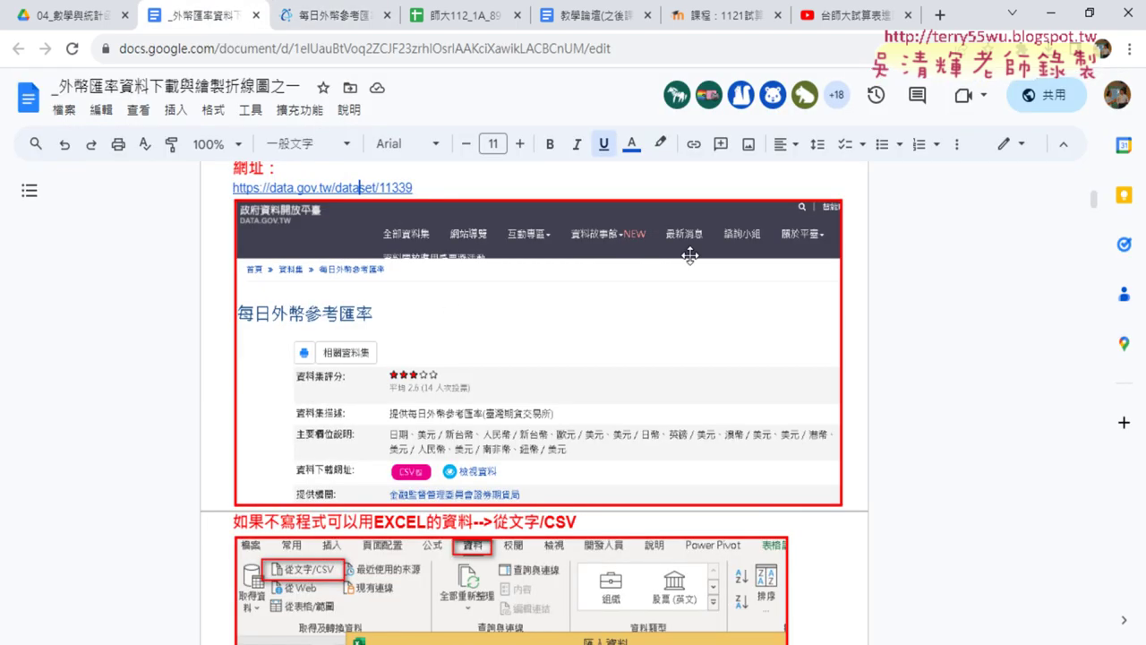
pyautogui.scroll(-5, 841, 260)
pyautogui.scroll(-3, 841, 260)
pyautogui.scroll(-3, 837, 258)
pyautogui.scroll(-1, 833, 260)
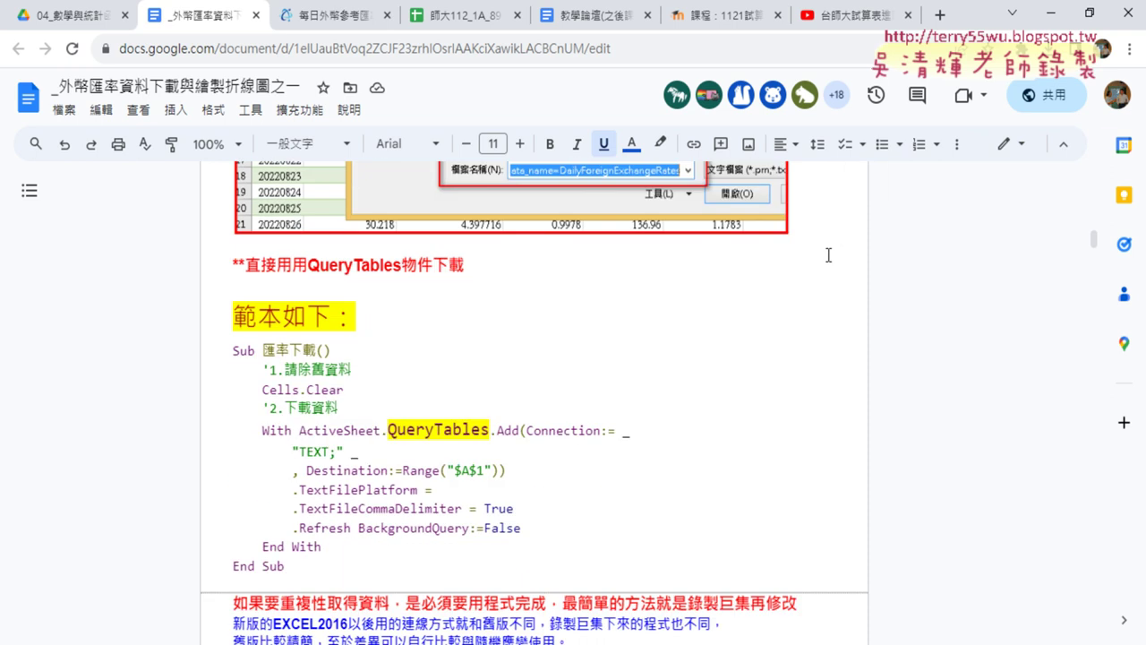
pyautogui.scroll(-1, 828, 260)
pyautogui.scroll(1, 823, 262)
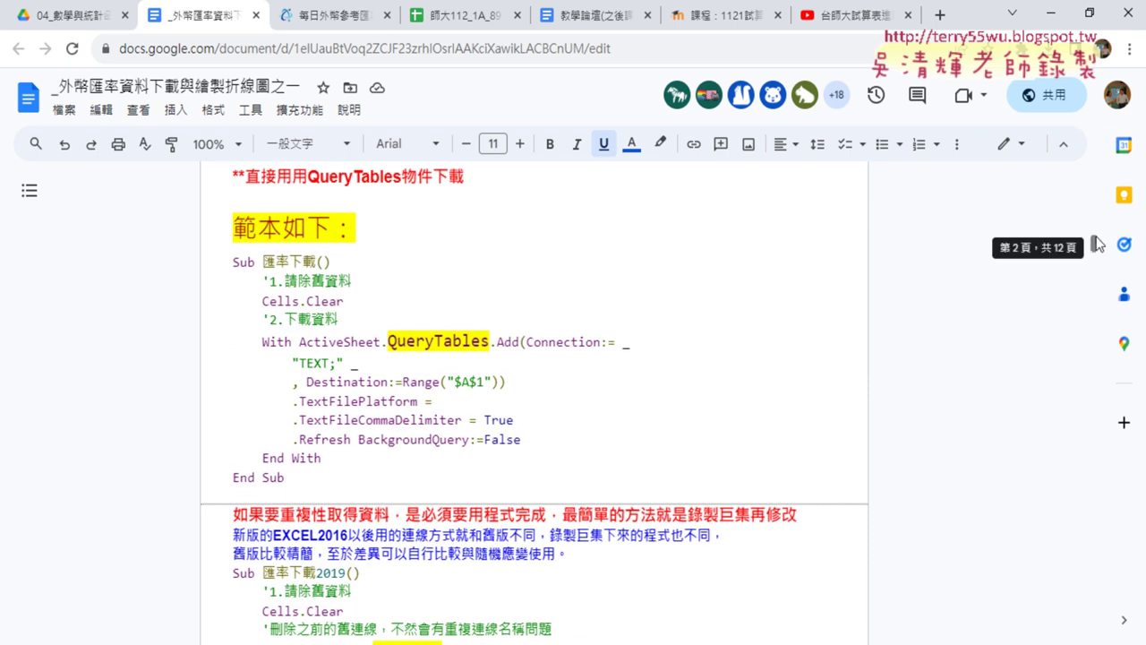
pyautogui.click(83, 18)
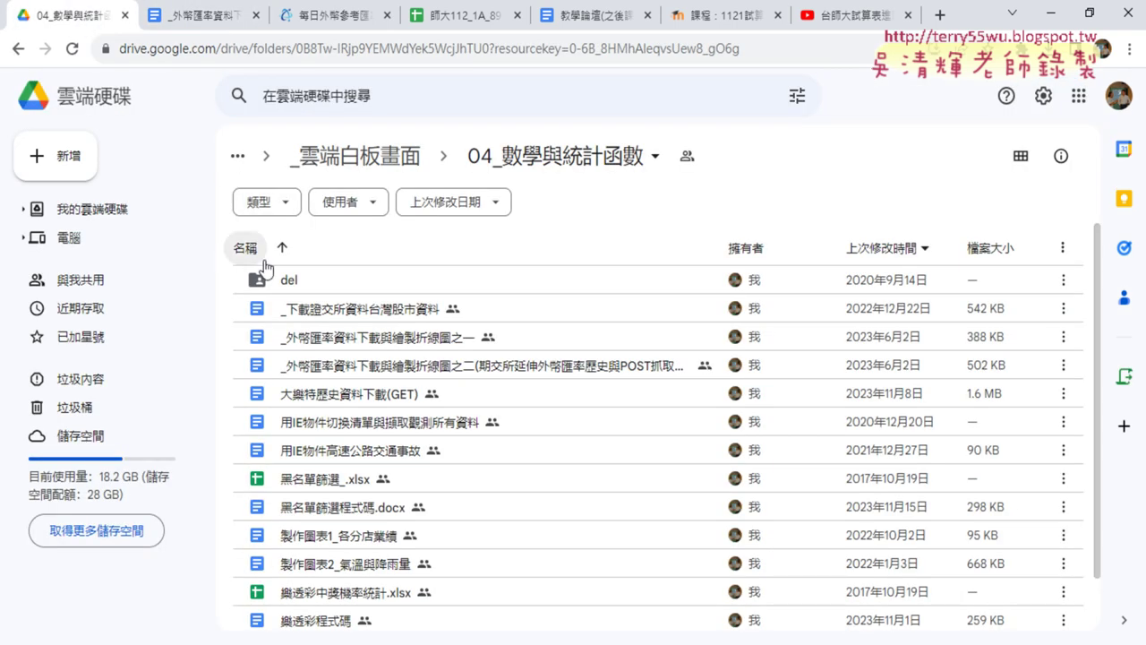
pyautogui.click(381, 333)
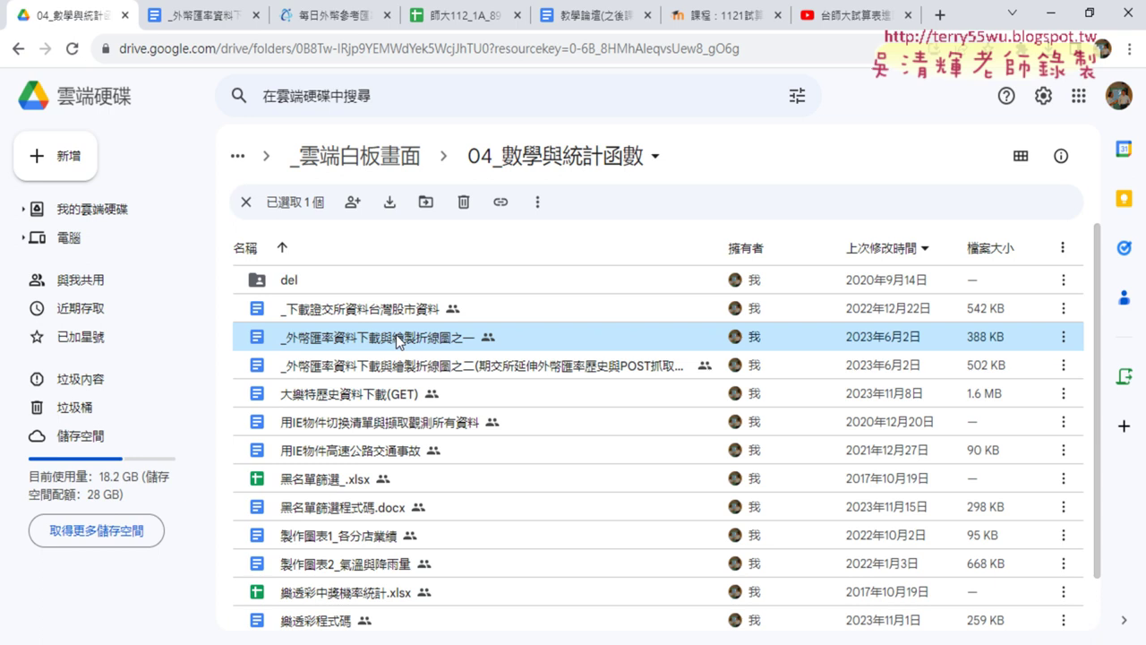
pyautogui.click(203, 26)
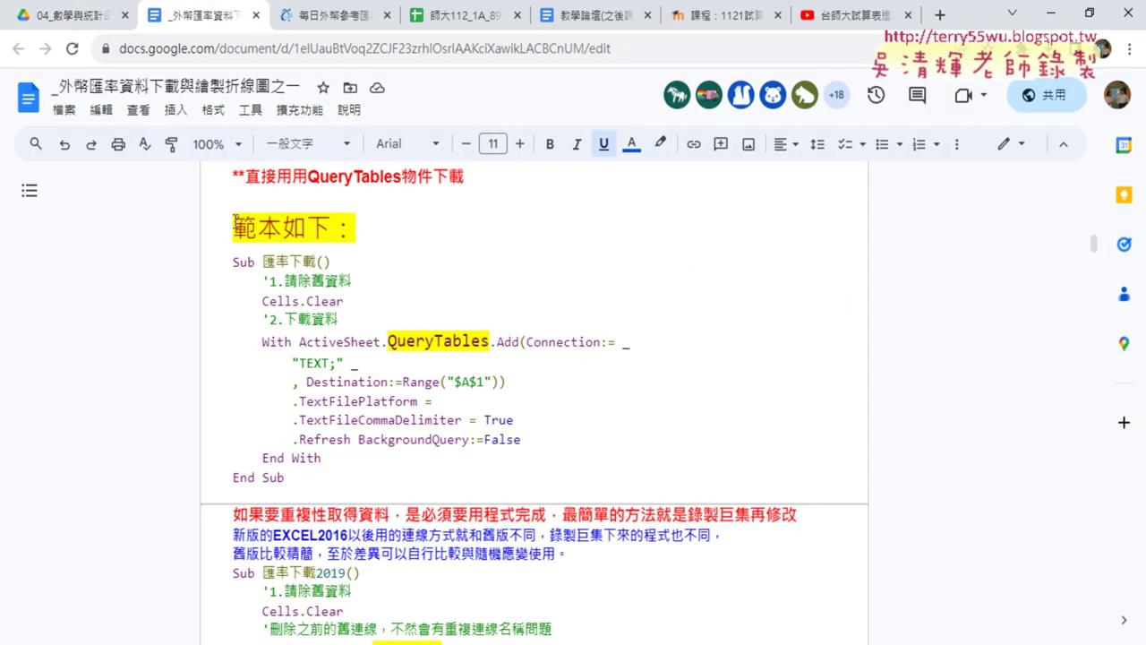
pyautogui.moveTo(226, 256); pyautogui.dragTo(316, 475)
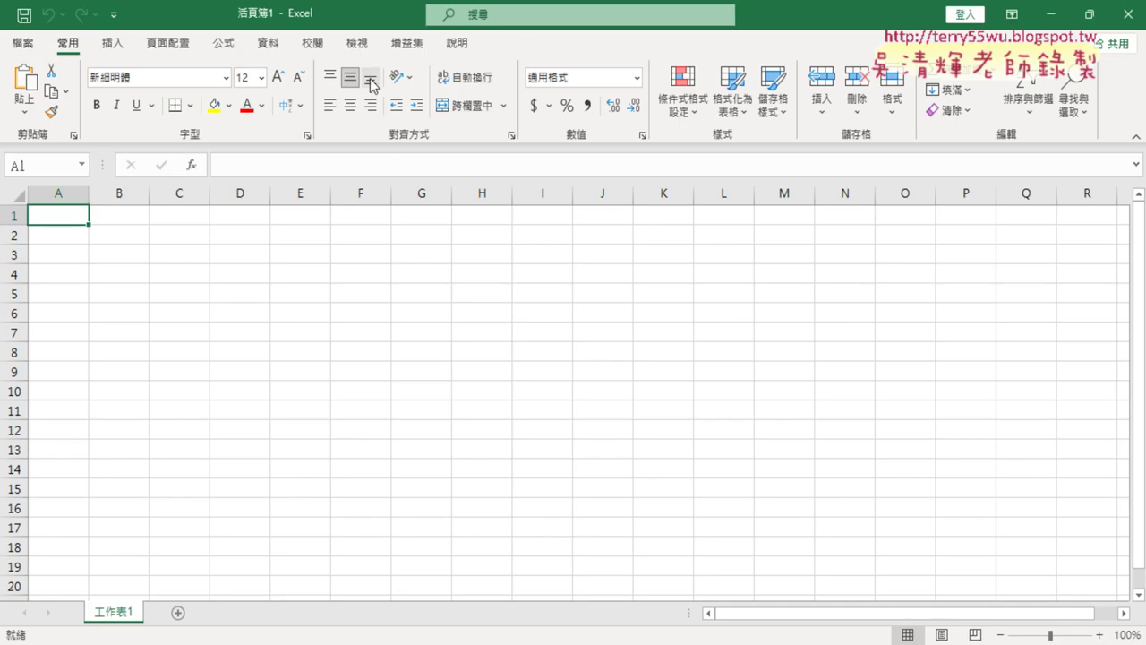
# Tick Developer in Customize Ribbon, then launch Visual Basic from the Developer tab
pyautogui.click(114, 14)
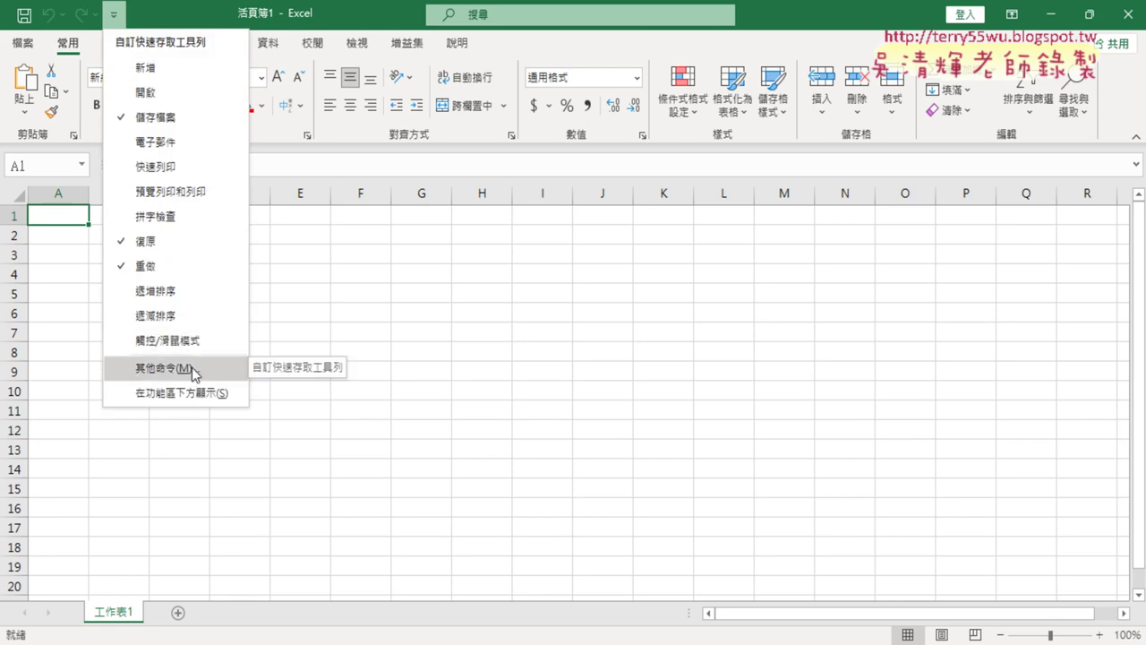
pyautogui.click(194, 367)
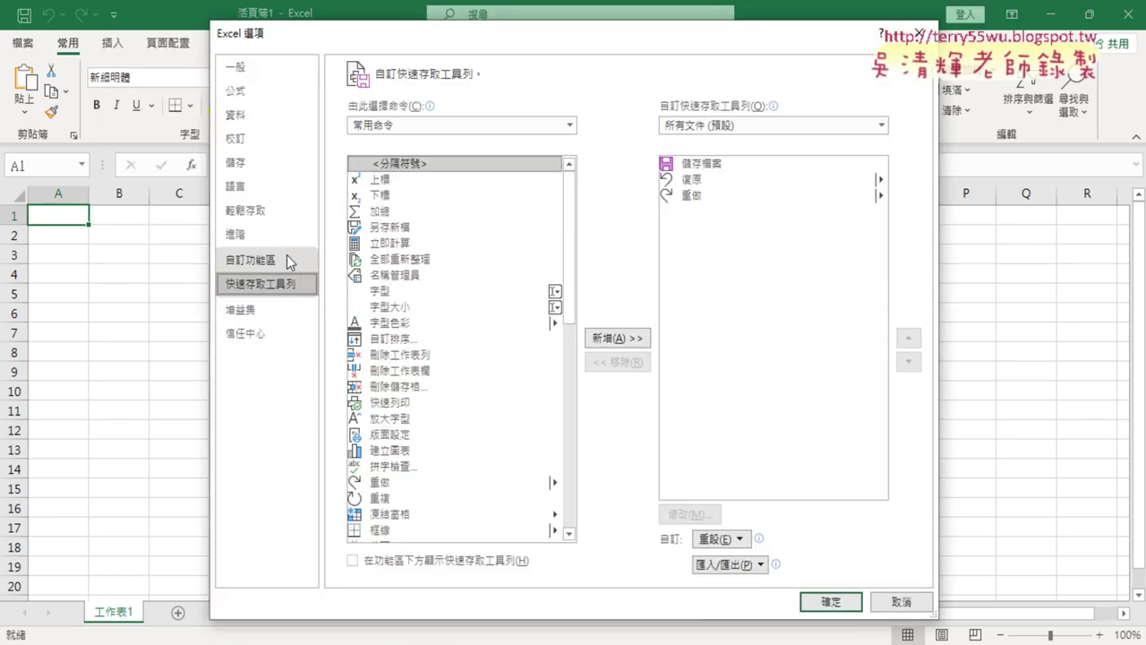
pyautogui.click(287, 258)
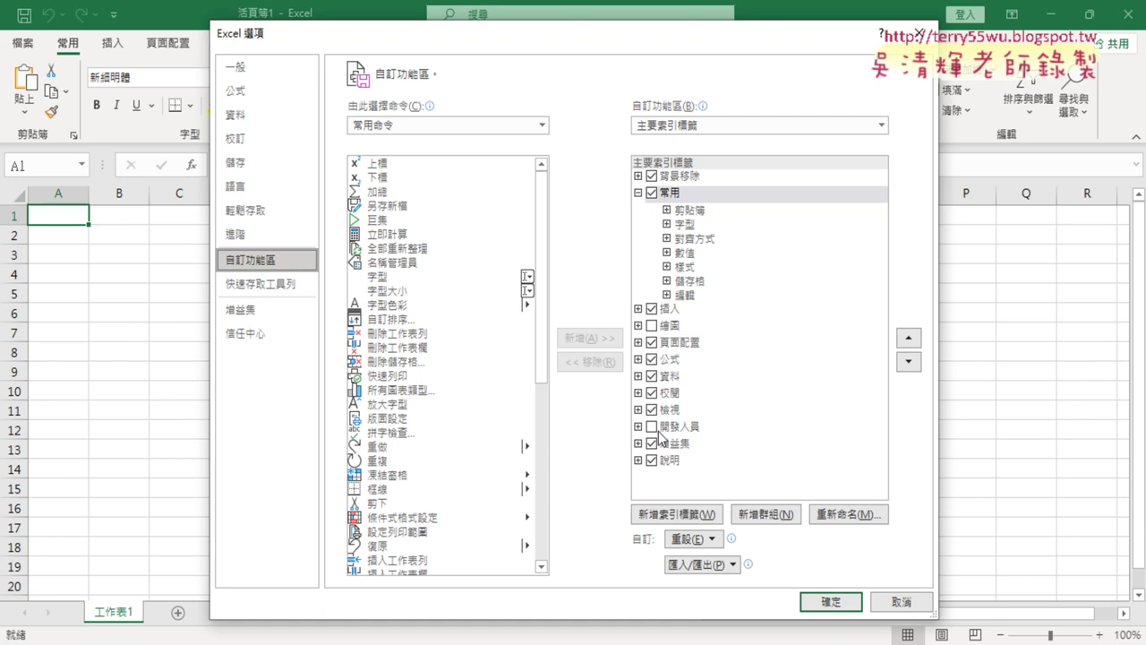
pyautogui.click(652, 427)
pyautogui.click(823, 600)
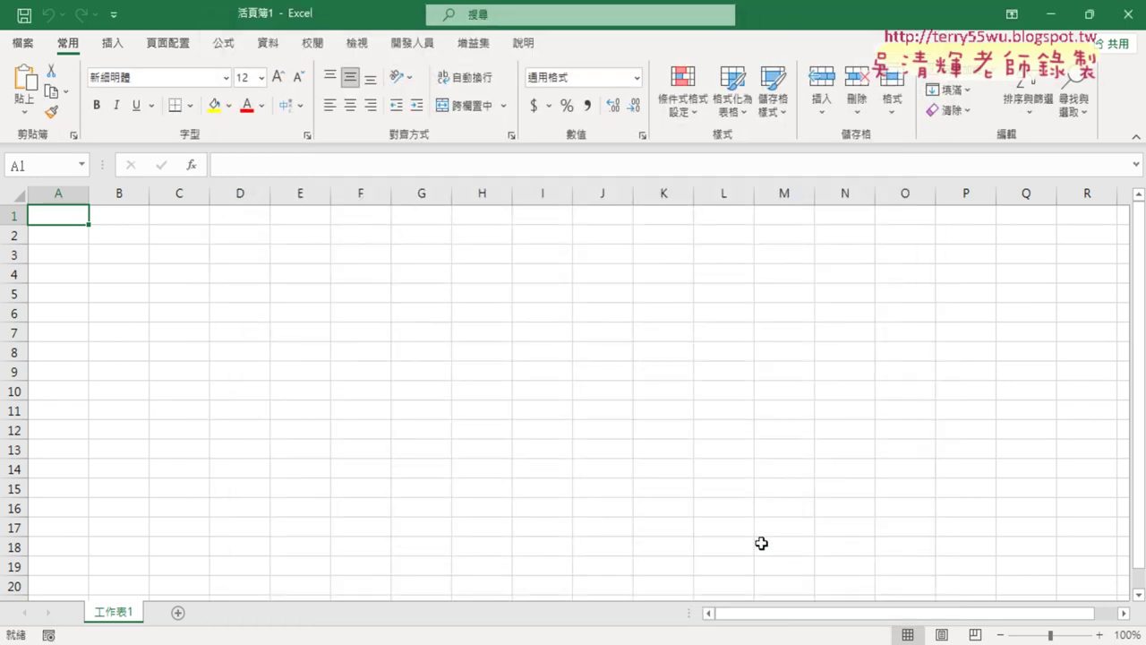
pyautogui.click(412, 43)
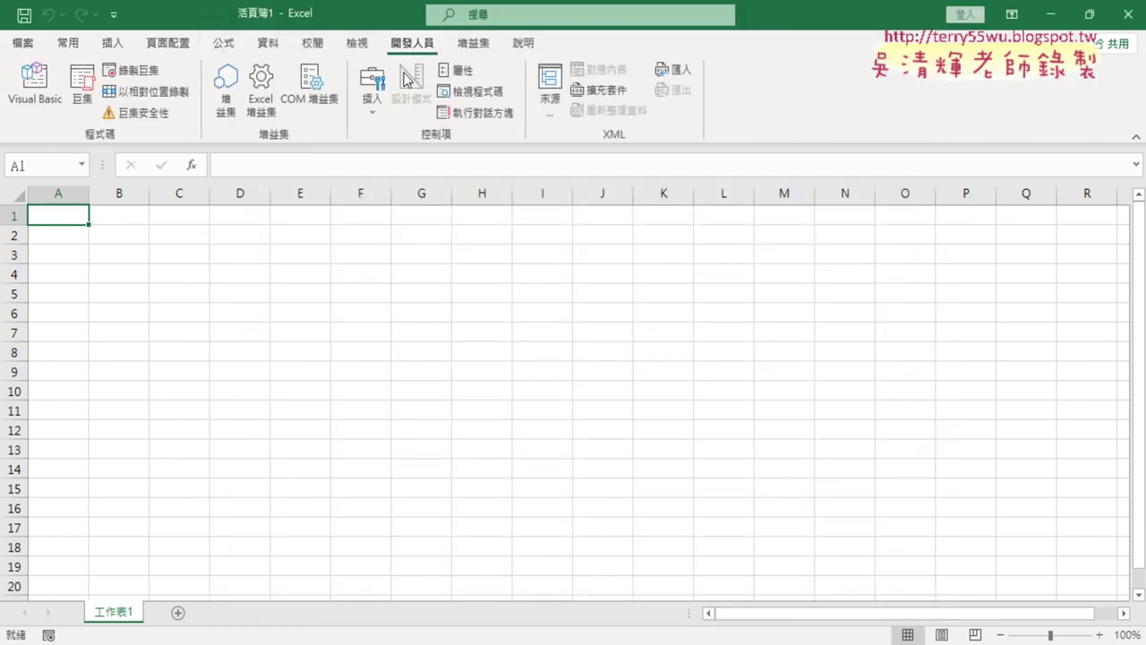
pyautogui.click(52, 100)
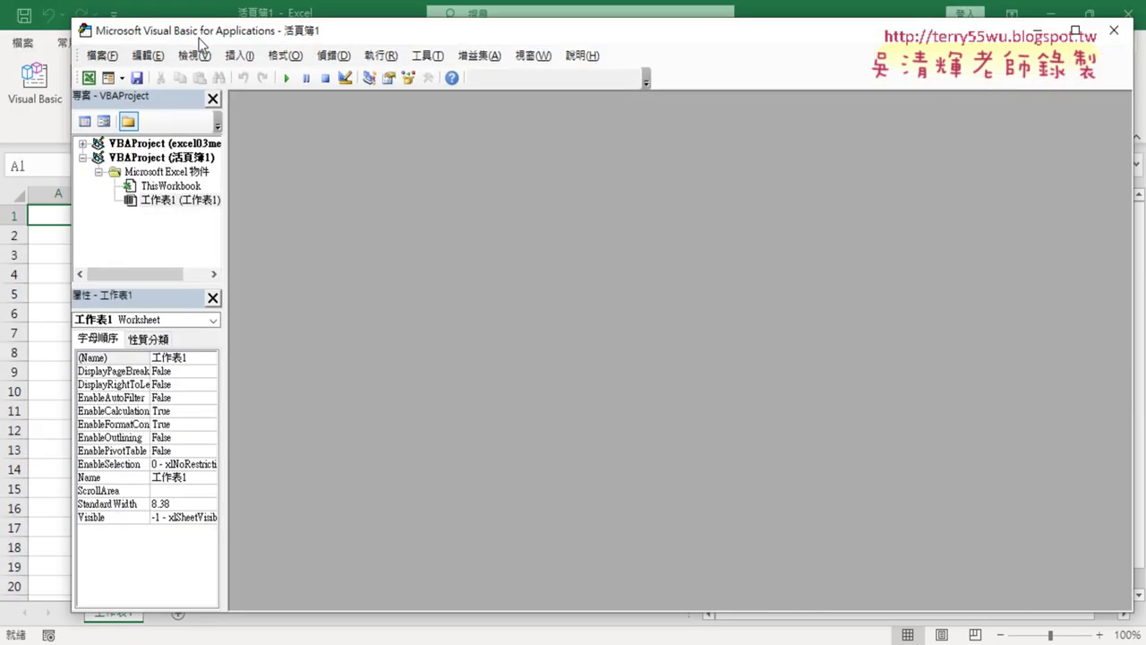
# Insert a module via 工作表1's 插入 > 模組 and maximize the Module1 code window
pyautogui.moveTo(98, 30); pyautogui.dragTo(231, 90)
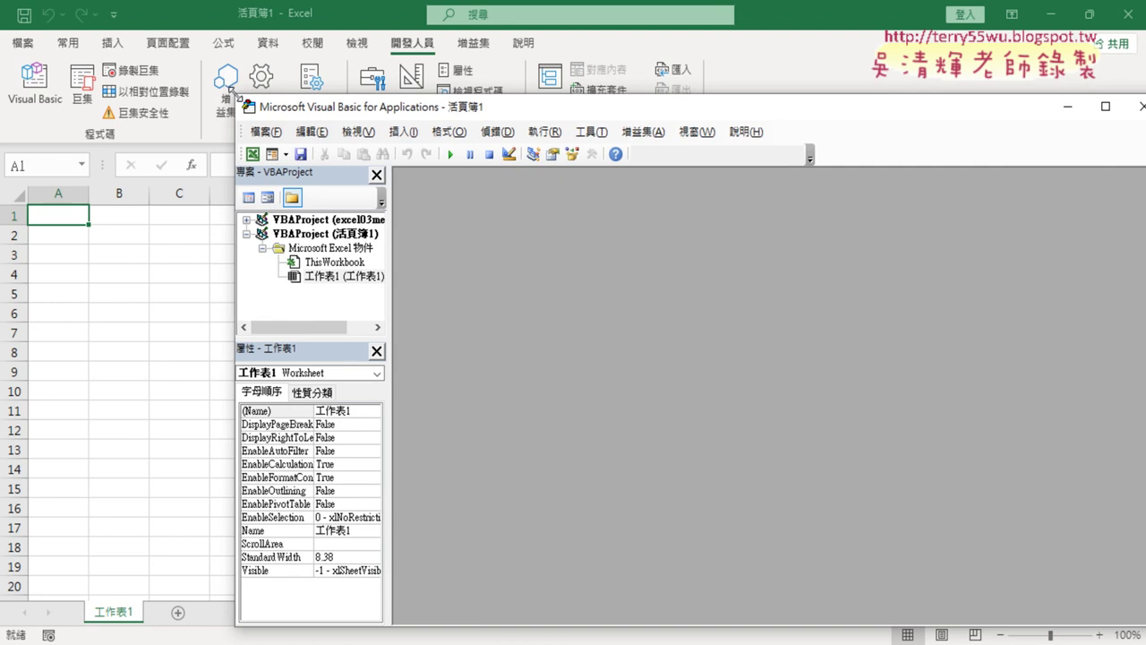
pyautogui.moveTo(355, 106); pyautogui.dragTo(225, 66)
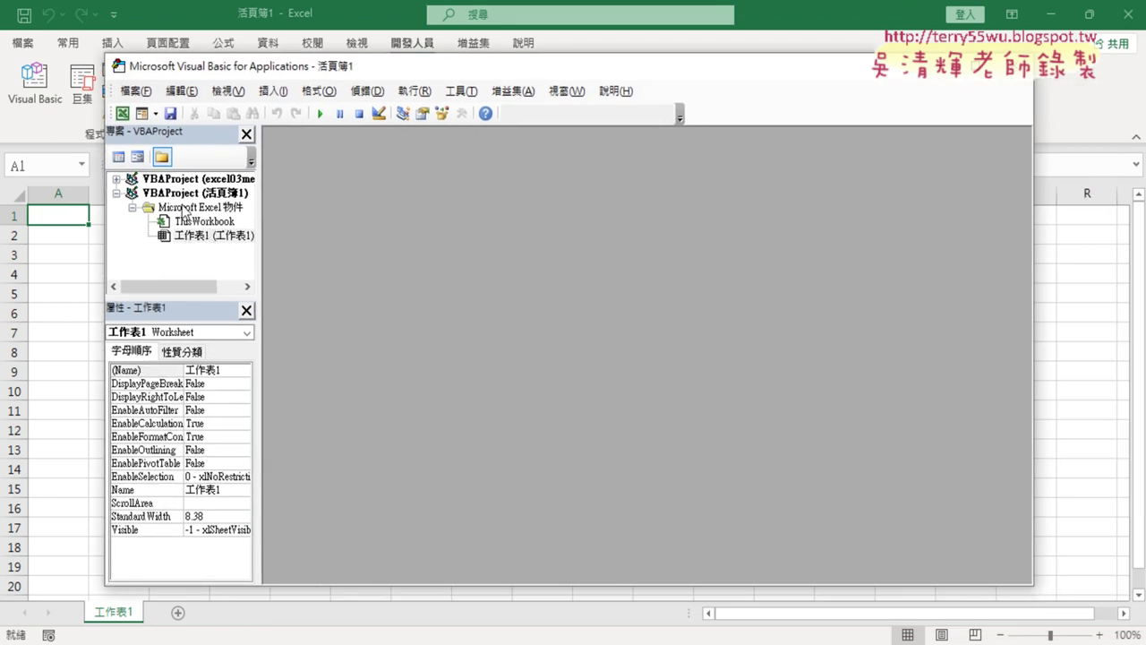
pyautogui.rightClick(201, 235)
pyautogui.moveTo(260, 326)
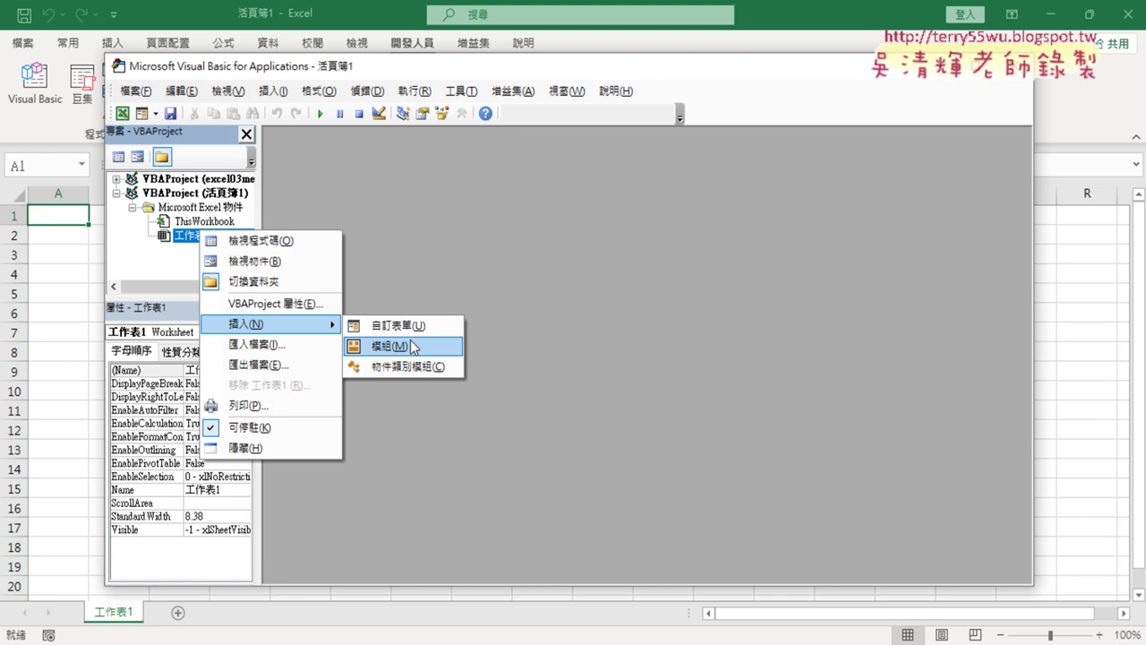
pyautogui.click(434, 352)
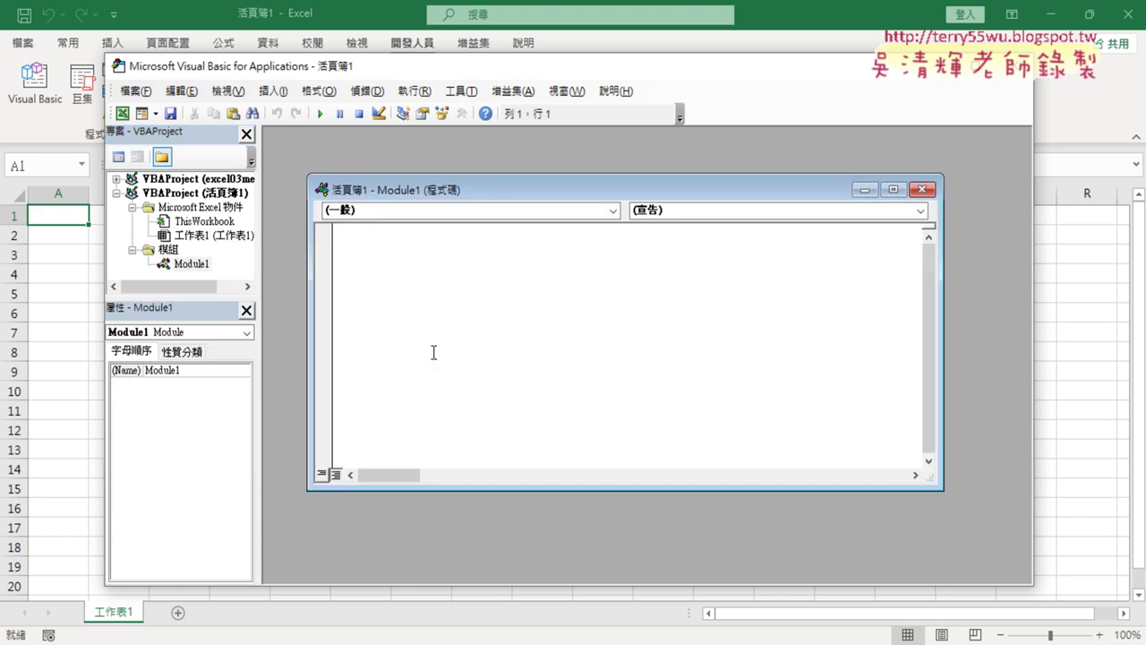
pyautogui.click(893, 189)
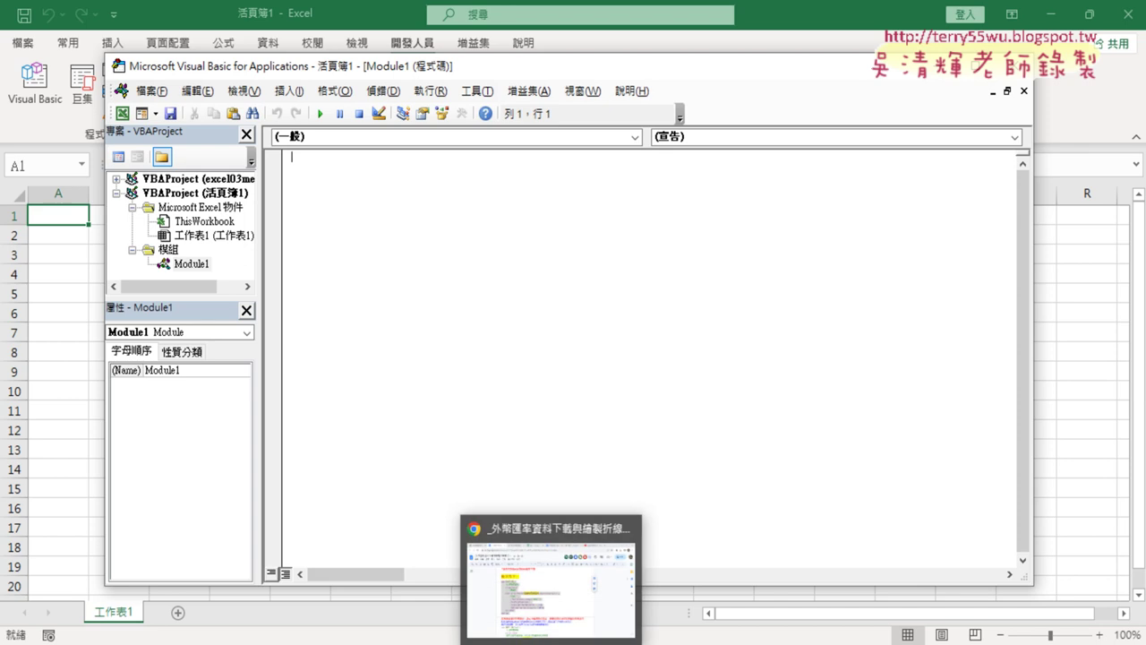
# Copy the selected 匯率下載 macro code from the Doc and bring Module1 back to front
pyautogui.click(548, 582)
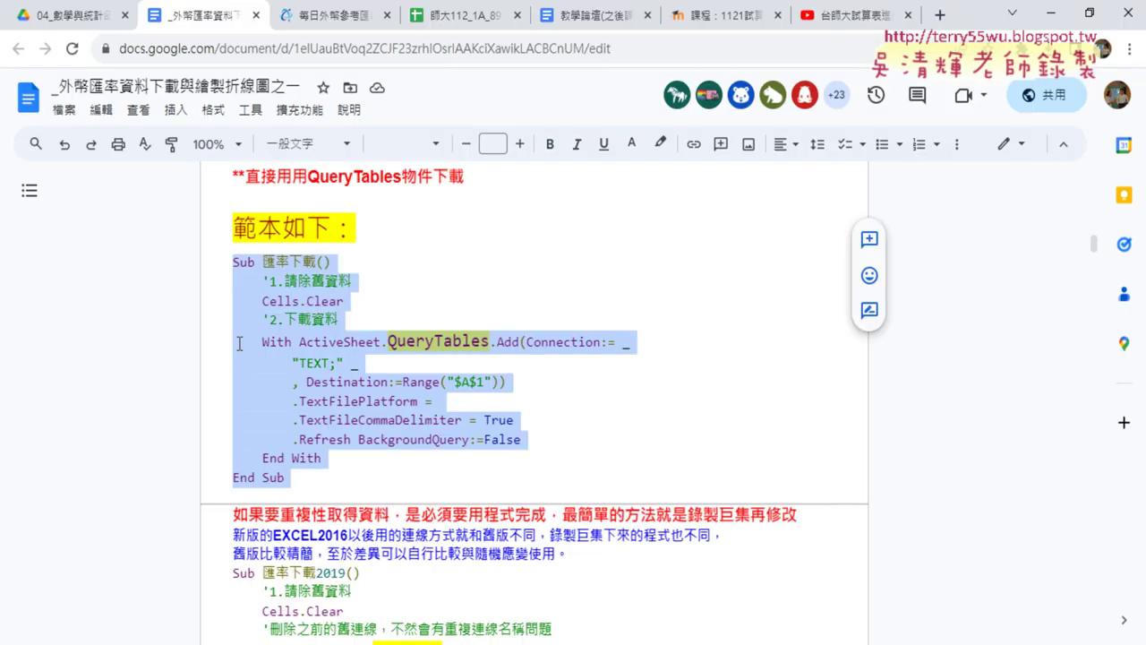
pyautogui.rightClick(271, 256)
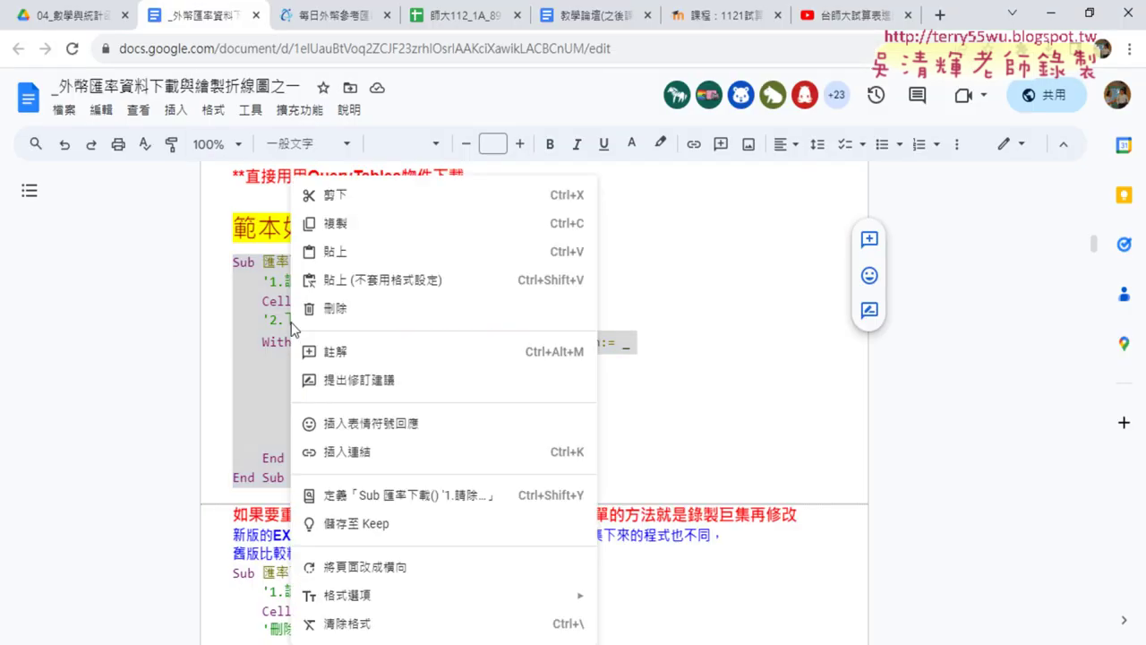
pyautogui.click(340, 224)
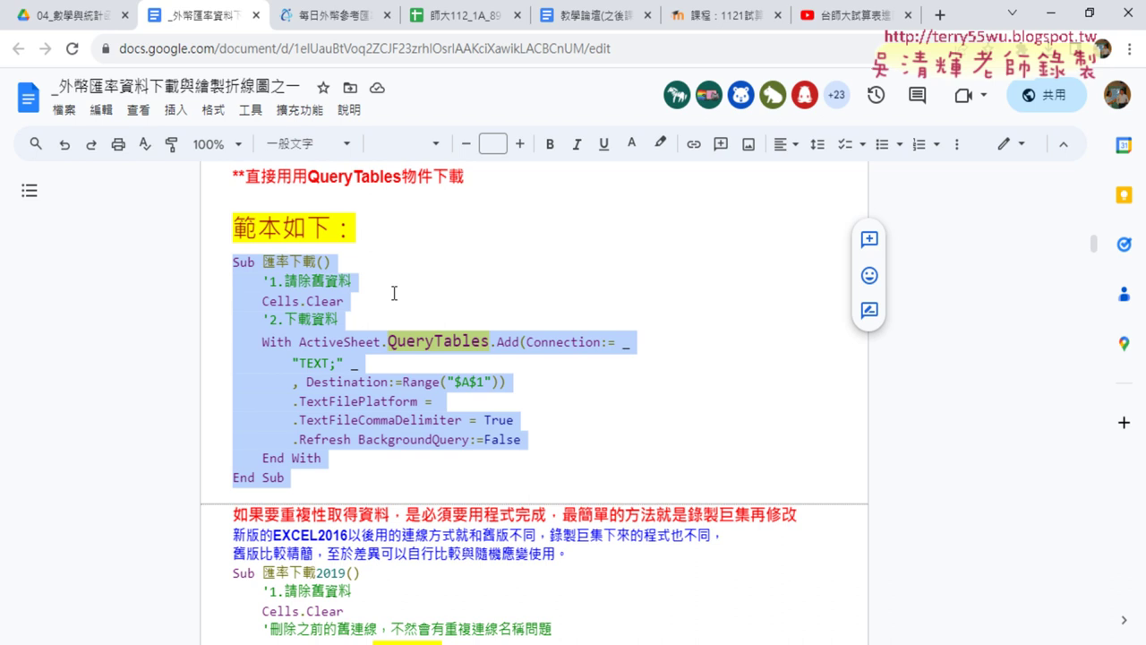
pyautogui.click(309, 291)
pyautogui.moveTo(233, 262)
pyautogui.mouseDown()
pyautogui.moveTo(262, 262)
pyautogui.moveTo(291, 479)
pyautogui.mouseUp()
pyautogui.rightClick(258, 357)
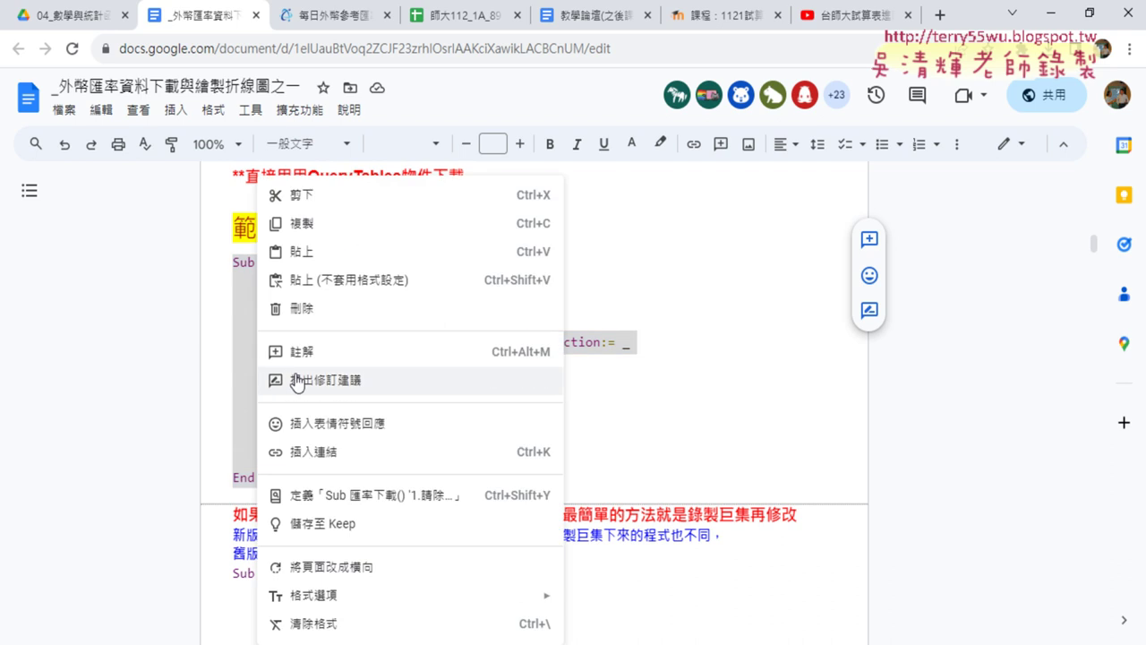
pyautogui.click(326, 225)
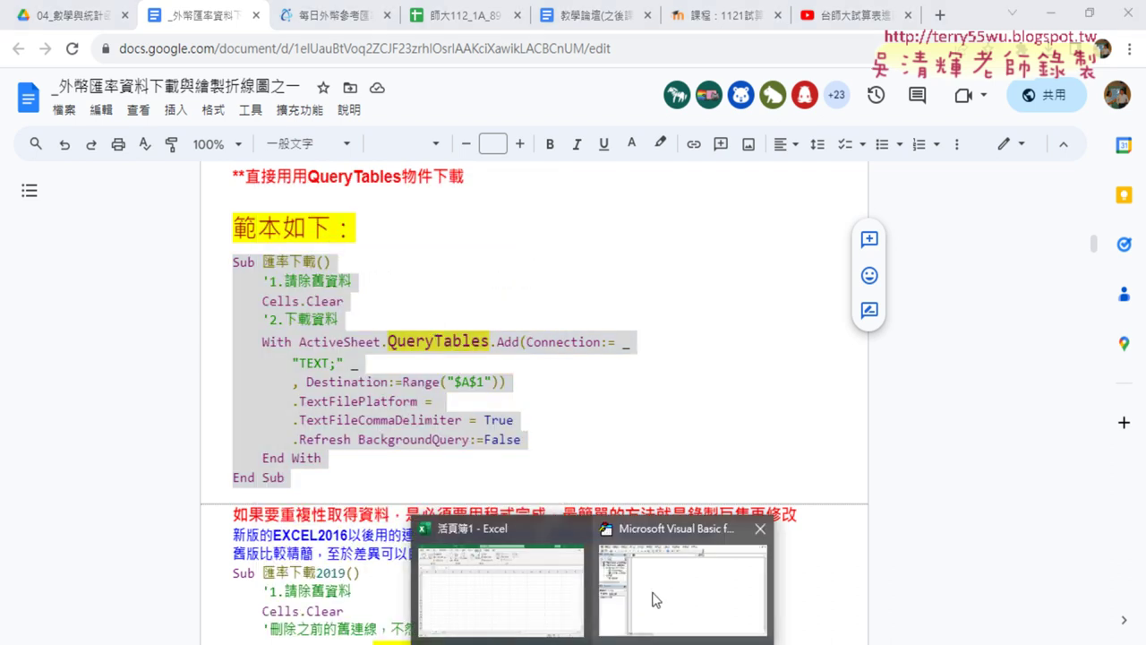
pyautogui.click(657, 600)
pyautogui.rightClick(368, 229)
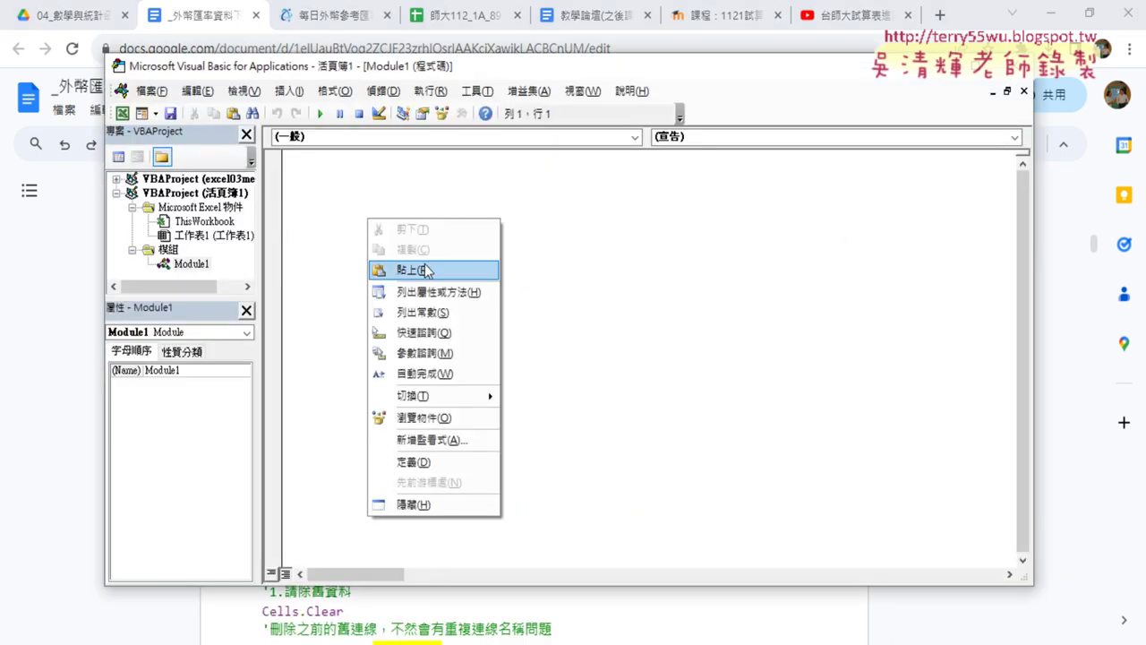
# Paste the 匯率下載 macro into Module1
pyautogui.click(385, 270)
pyautogui.click(1047, 12)
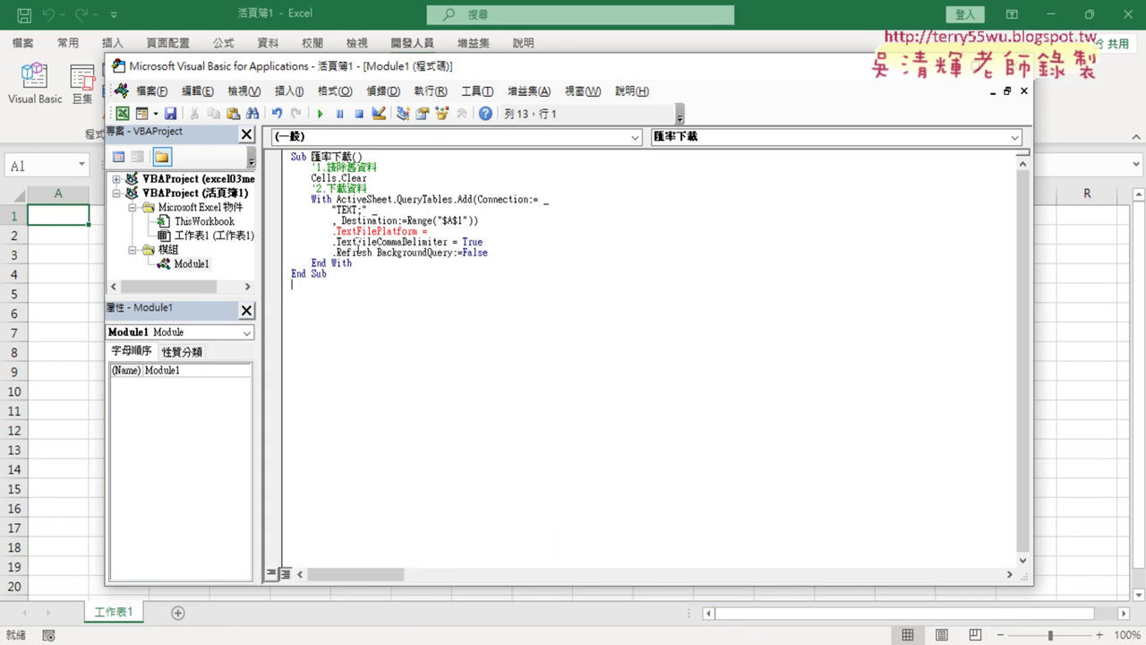
pyautogui.click(565, 235)
# Set the code font size to 14 on the Options dialog's 撰寫風格 tab
pyautogui.click(477, 91)
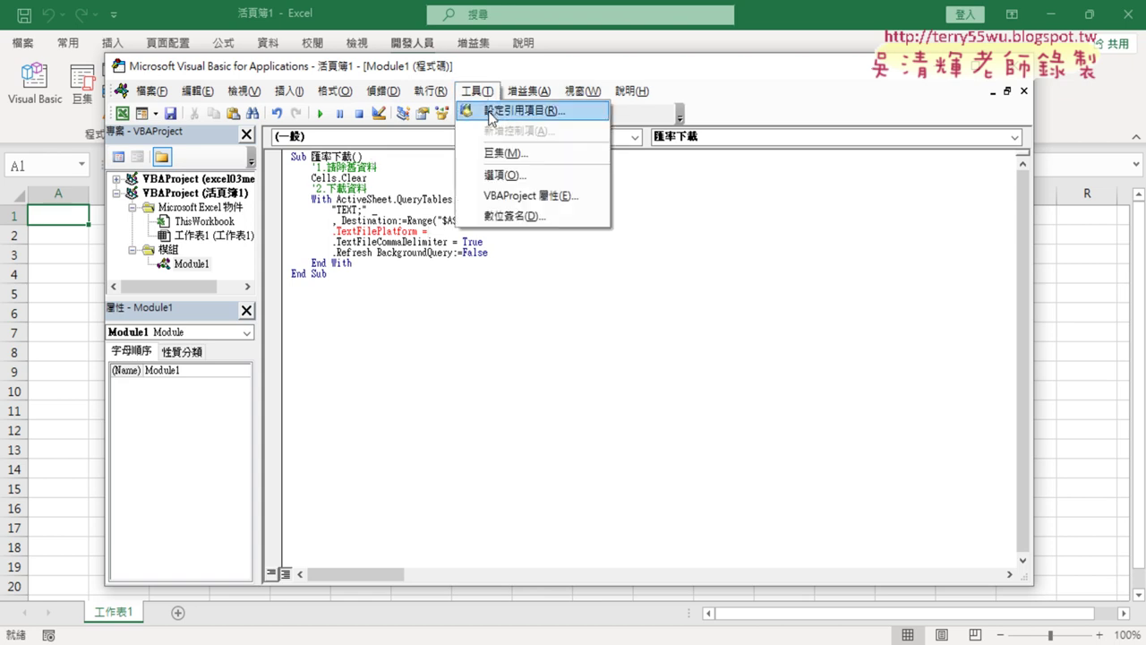
pyautogui.click(500, 176)
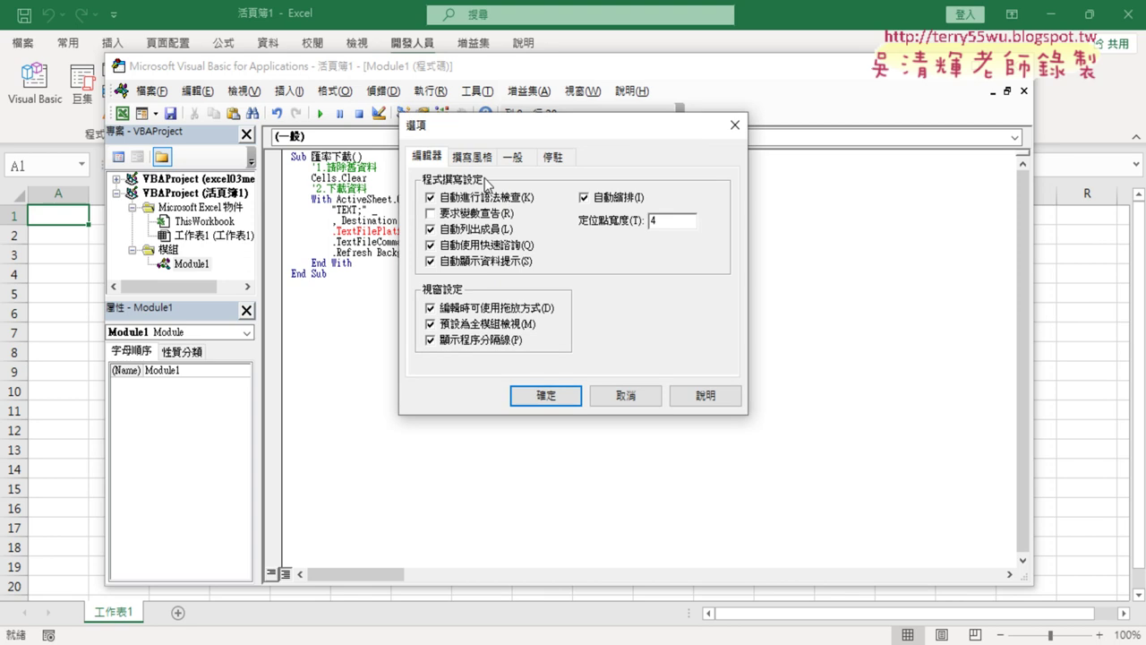
pyautogui.click(477, 157)
pyautogui.click(643, 235)
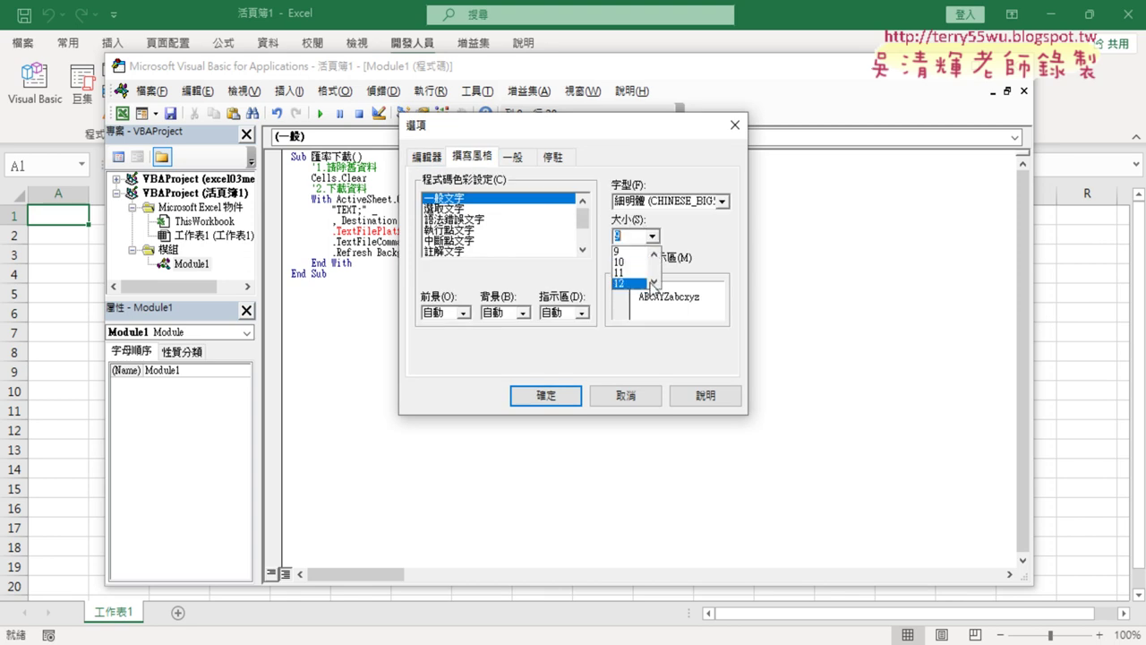
pyautogui.click(631, 273)
pyautogui.click(546, 395)
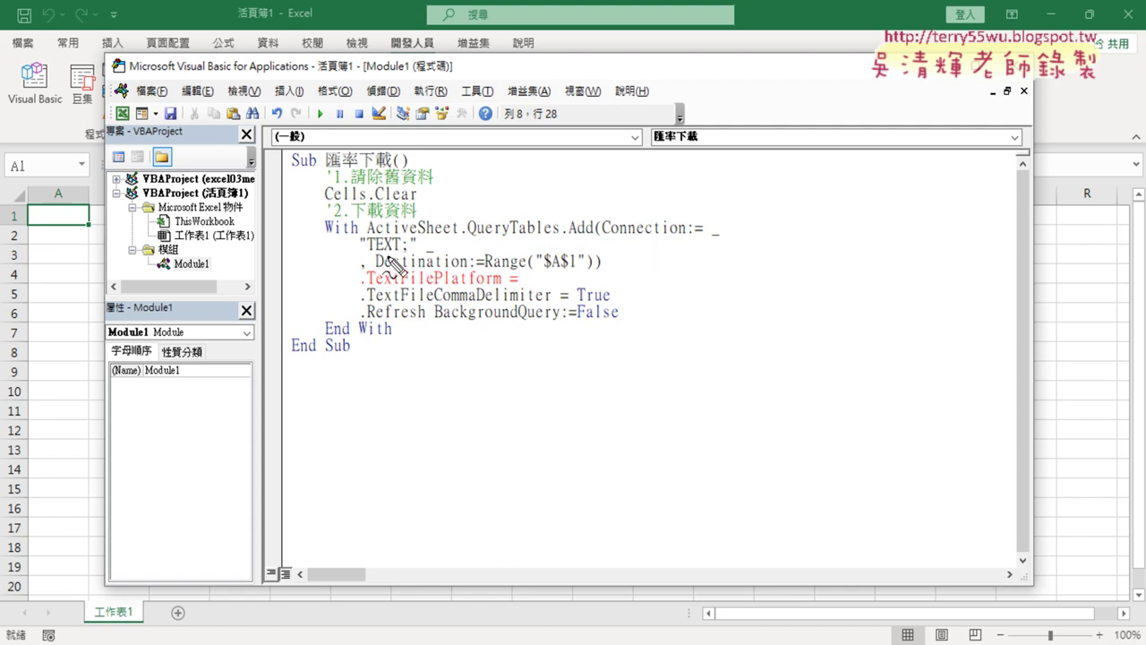
# Mark up the TEXT; connection string and the empty .TextFilePlatform value, then switch to the Chrome template
pyautogui.moveTo(369, 255); pyautogui.dragTo(413, 241)
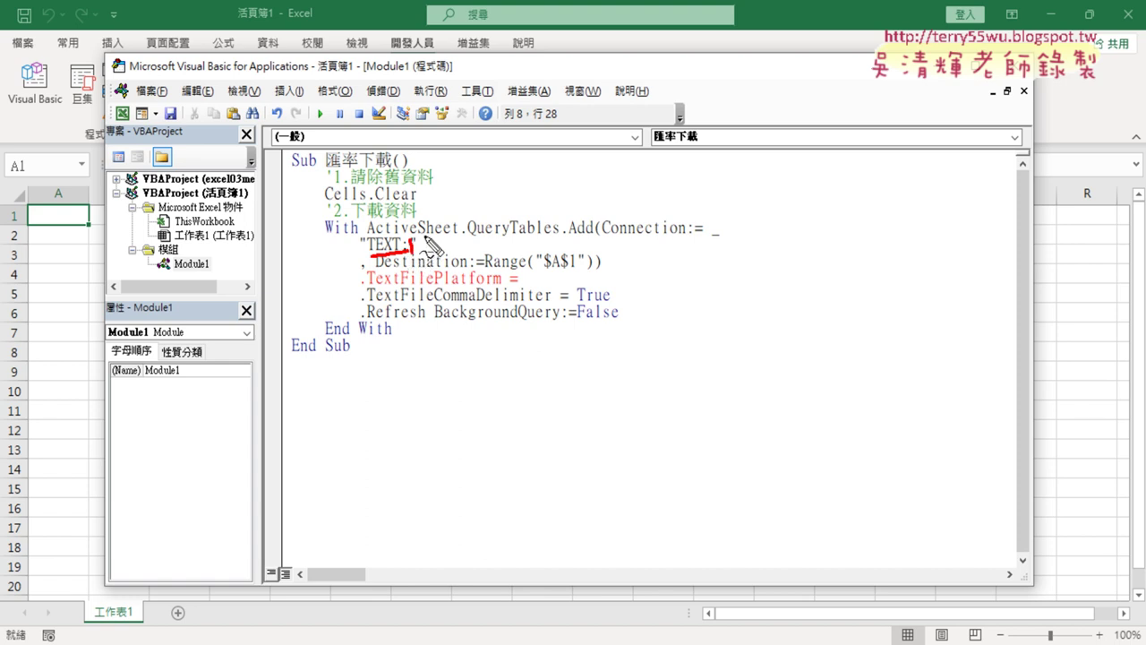
pyautogui.moveTo(414, 238); pyautogui.dragTo(407, 256)
pyautogui.moveTo(530, 290); pyautogui.dragTo(533, 281)
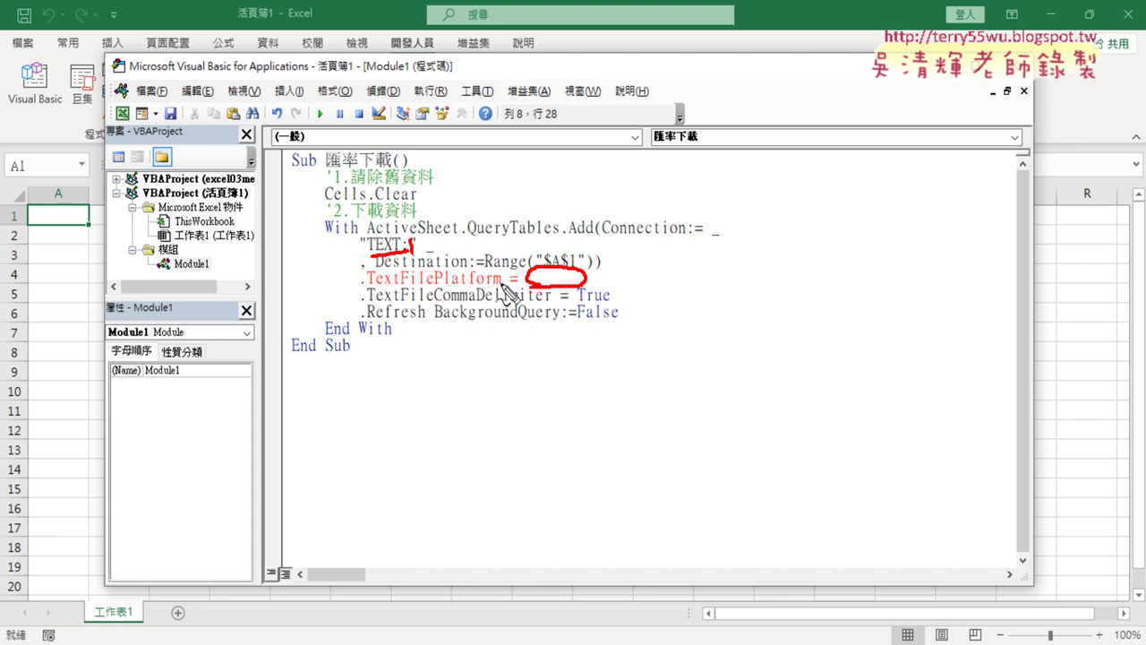
pyautogui.press('Escape')
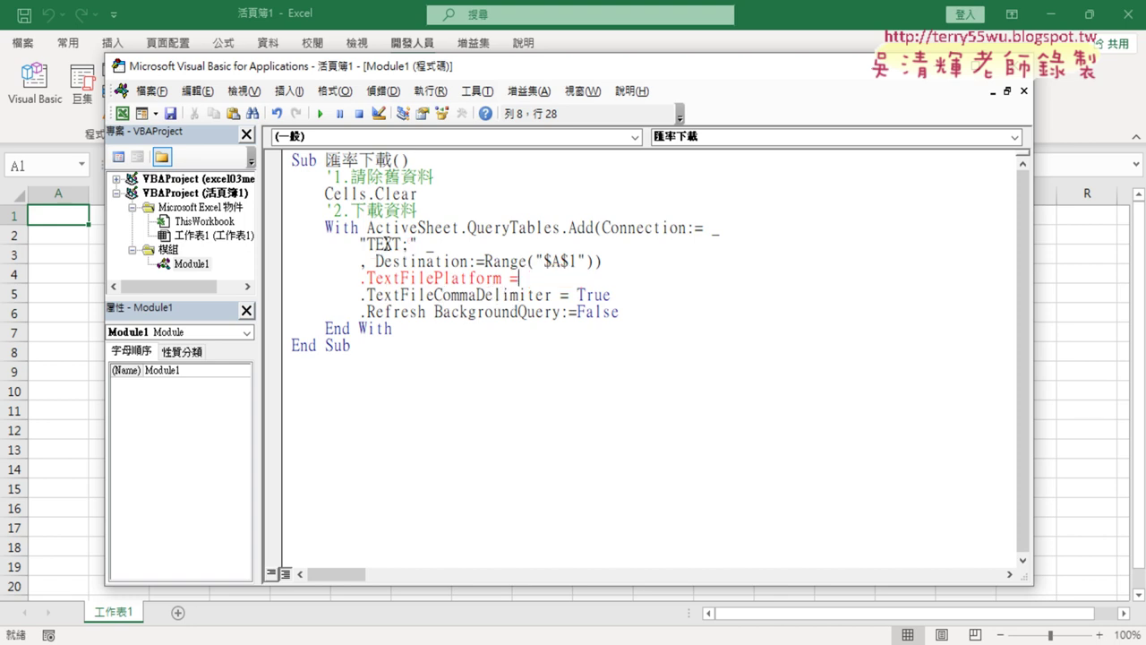
pyautogui.click(409, 244)
pyautogui.hotkey('alt', 'Tab')
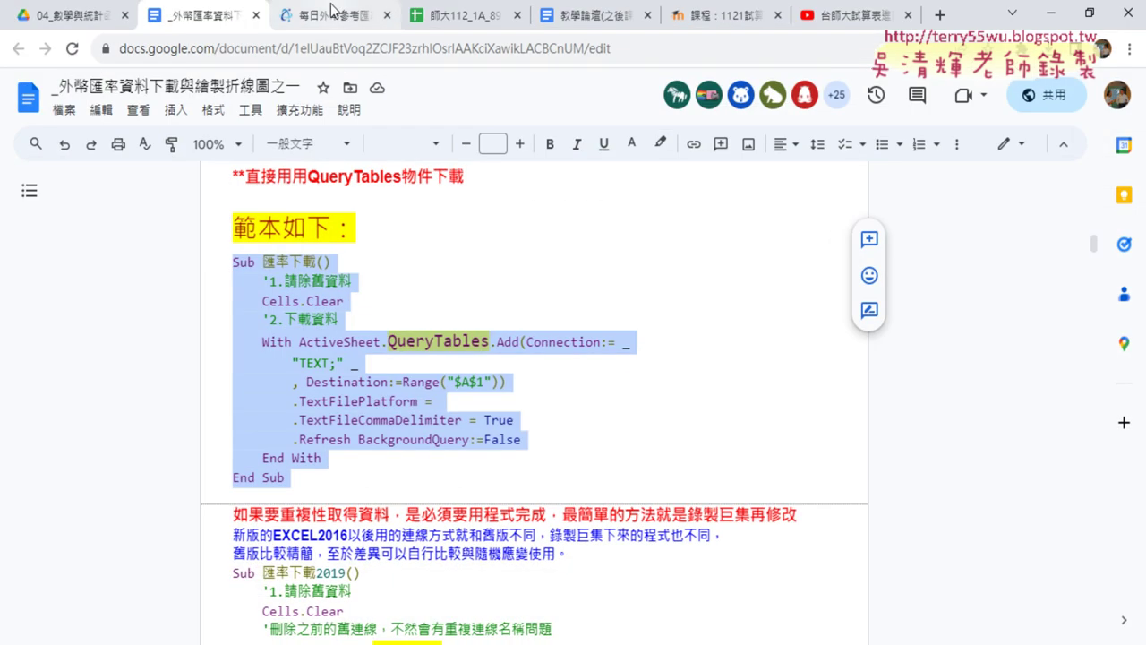
# Copy the 資料下載網址 URL from the exchange-rate dataset details and go back to the VBA editor
pyautogui.click(333, 10)
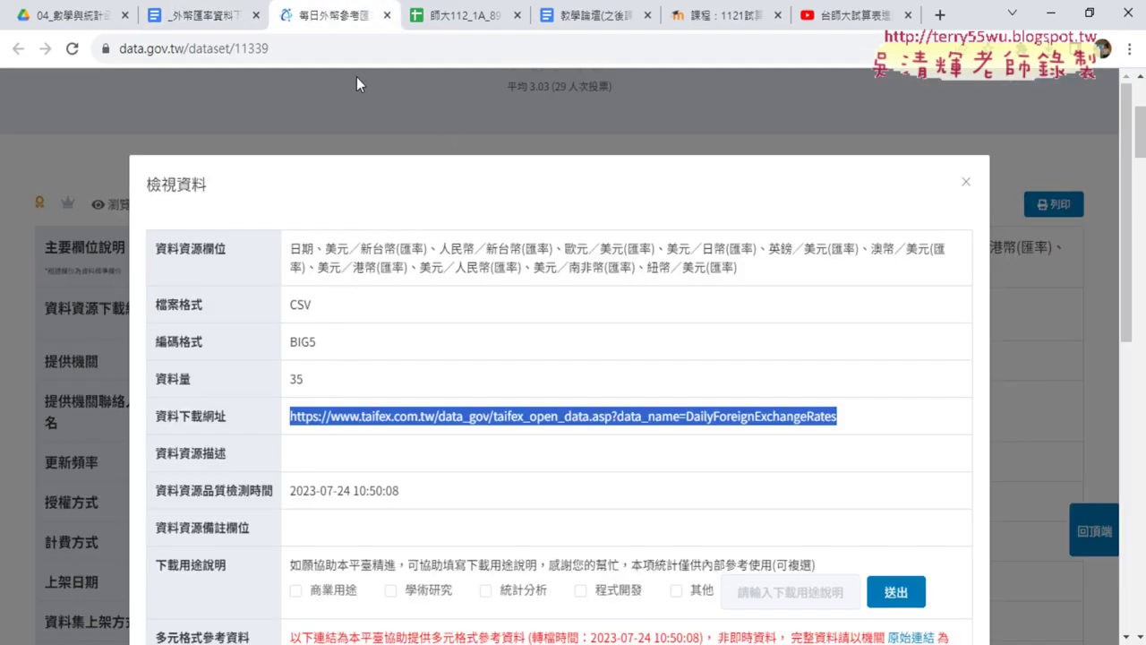
pyautogui.click(965, 182)
pyautogui.click(278, 314)
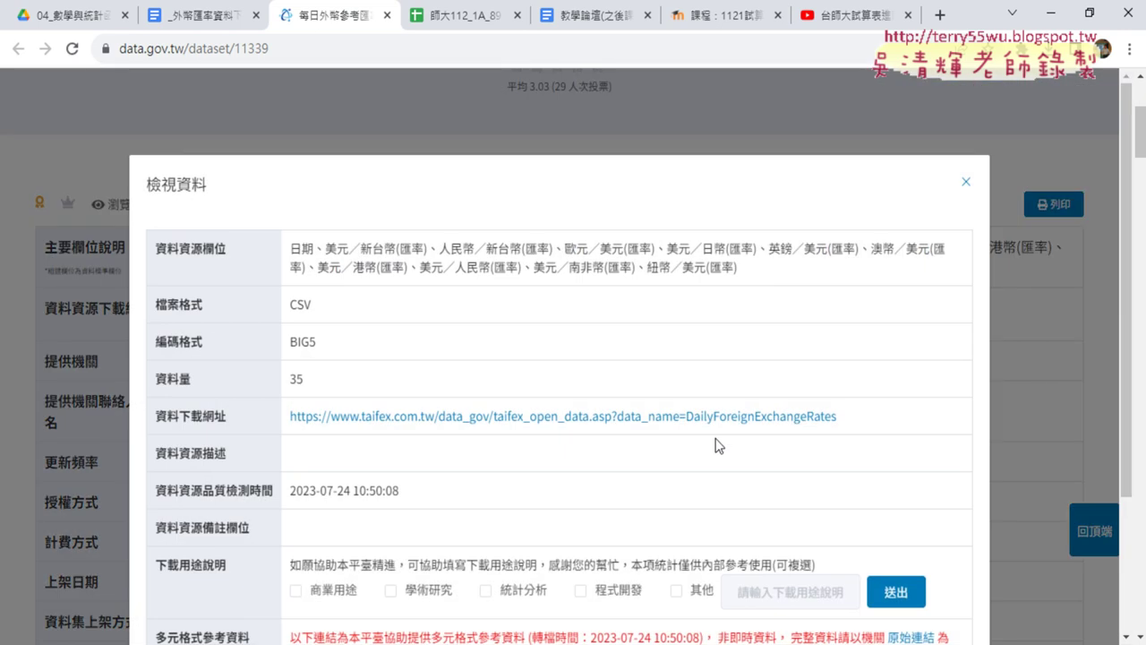
pyautogui.moveTo(838, 415); pyautogui.dragTo(286, 417)
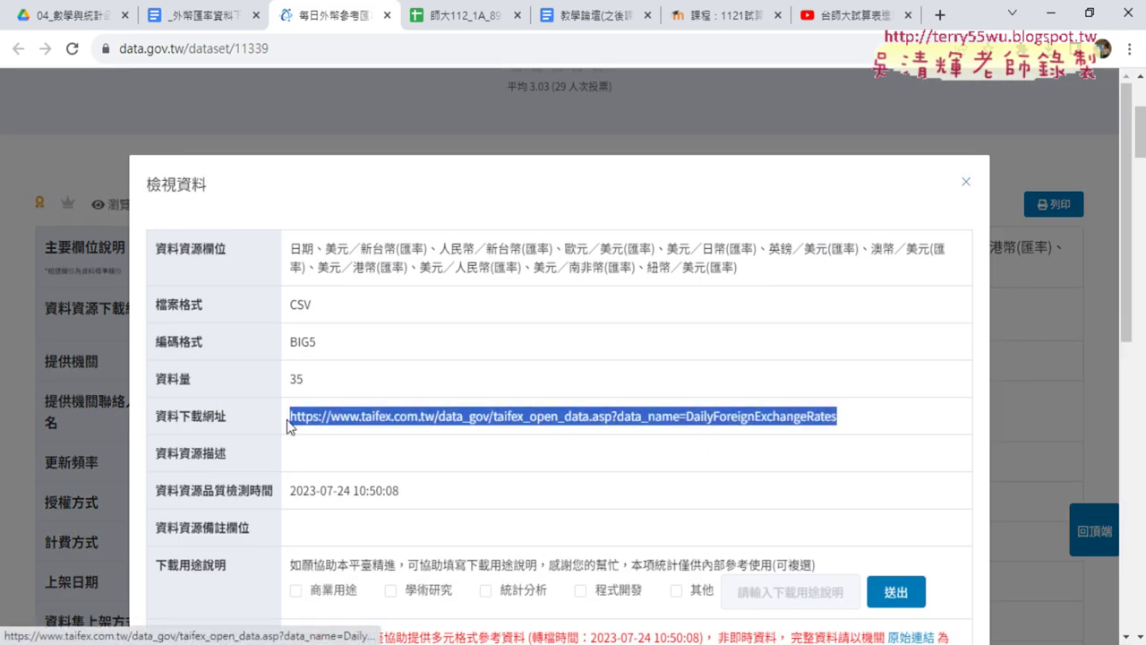
pyautogui.rightClick(372, 419)
pyautogui.click(438, 306)
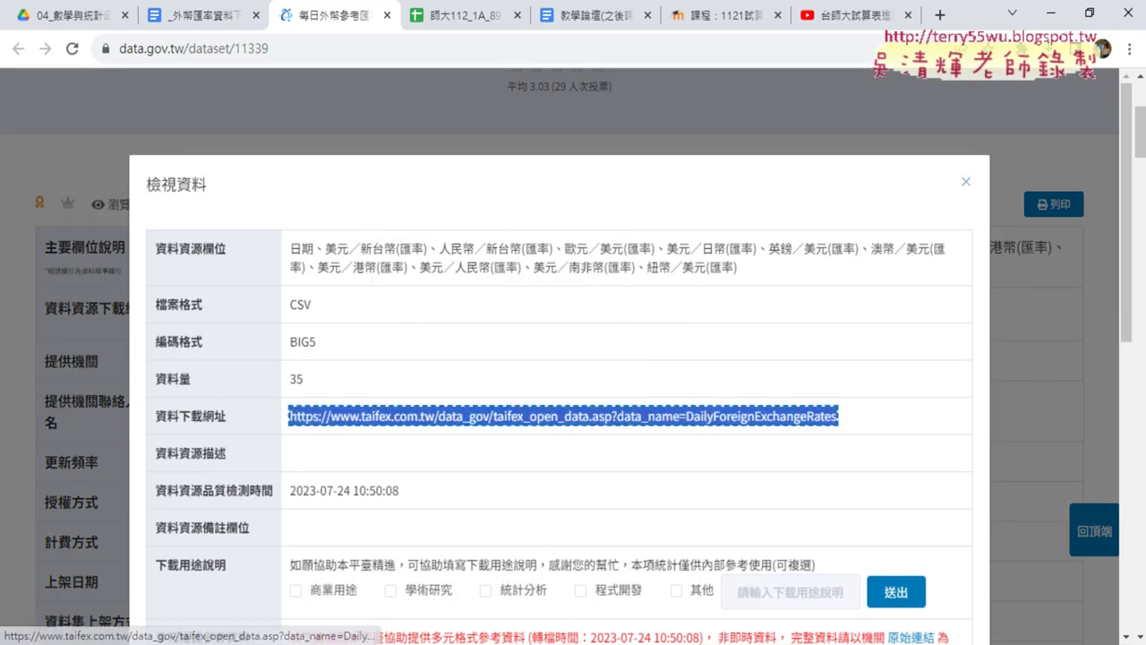
pyautogui.moveTo(594, 634)
pyautogui.click(670, 589)
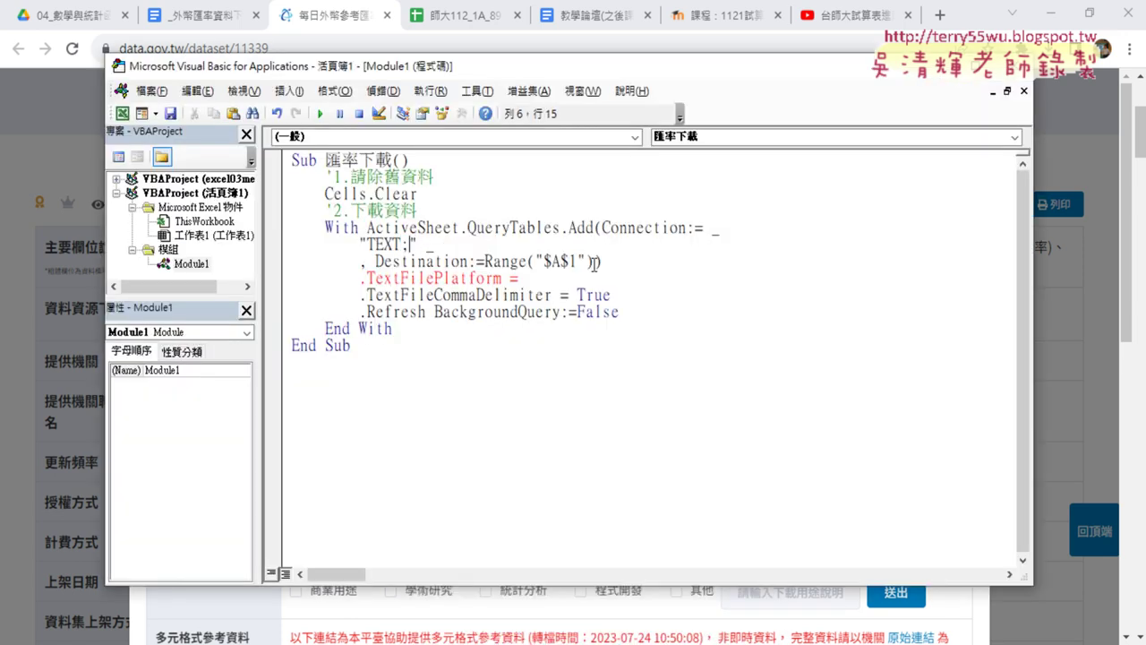
# Paste the taifex download URL right after TEXT; and delete the stray spaces
pyautogui.hotkey('ctrl', 'v')
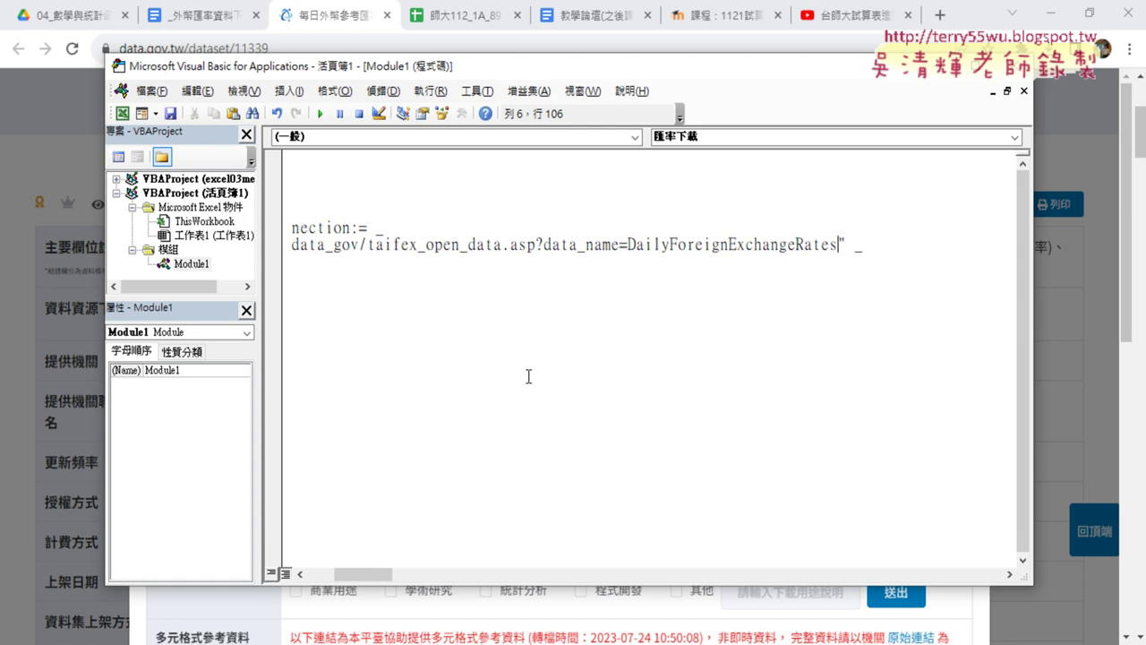
pyautogui.moveTo(366, 568); pyautogui.dragTo(339, 568)
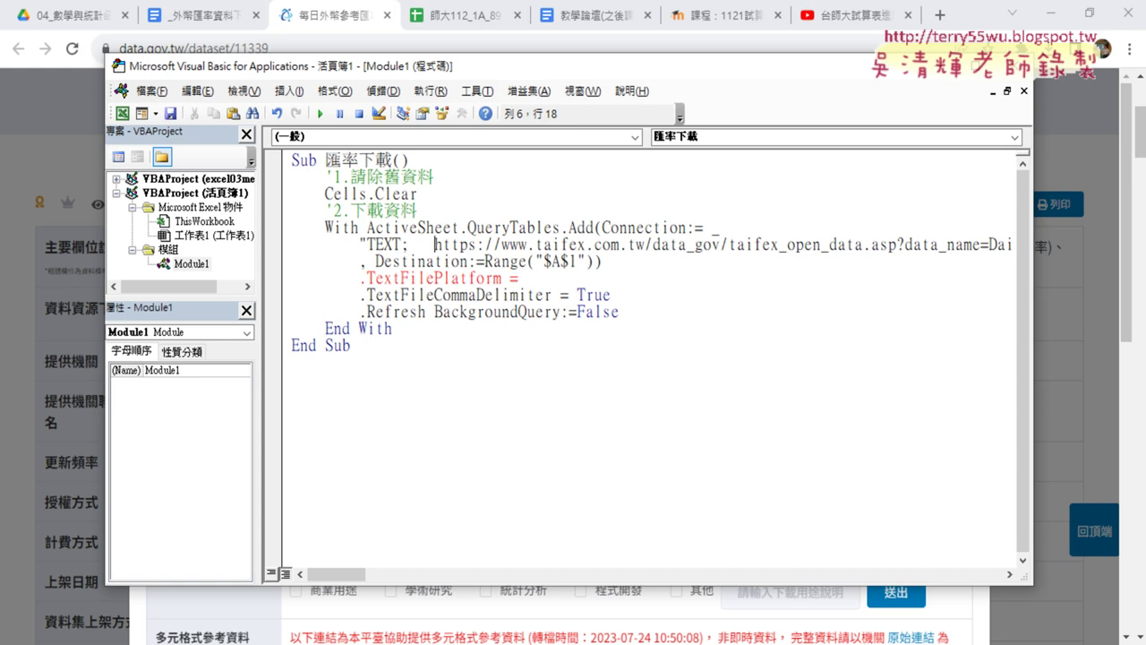
pyautogui.press('BackSpace')
pyautogui.press('BackSpace')
pyautogui.press('BackSpace')
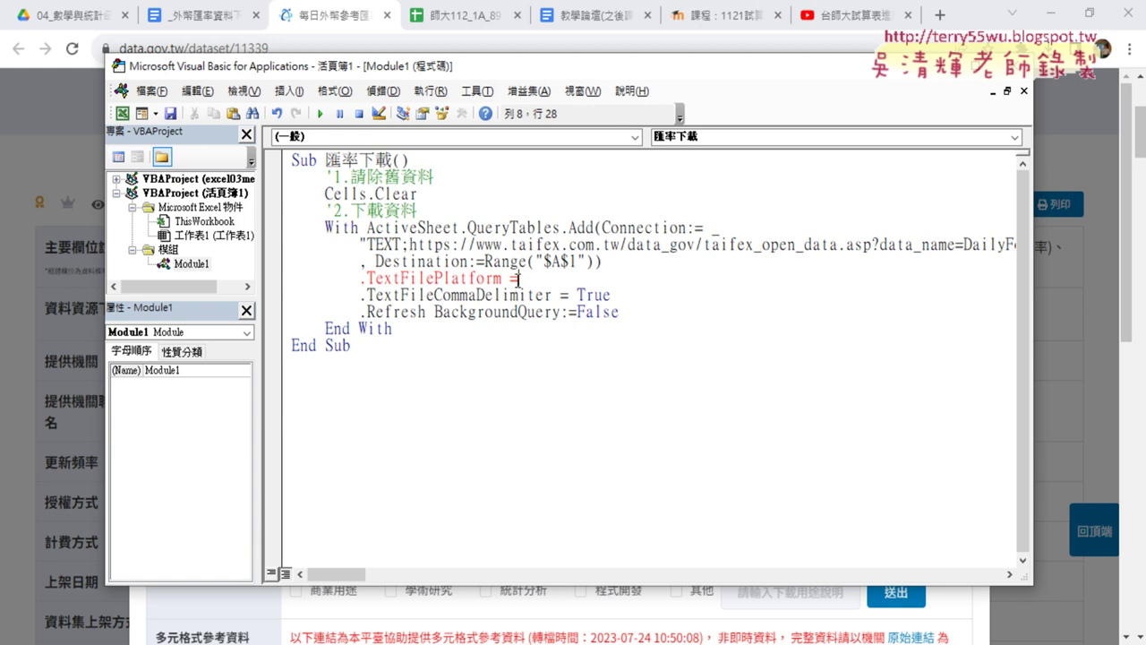
# Highlight the TextFilePlatform setting, then check the BIG5 encoding listed in the dataset details
pyautogui.moveTo(501, 278); pyautogui.dragTo(436, 281)
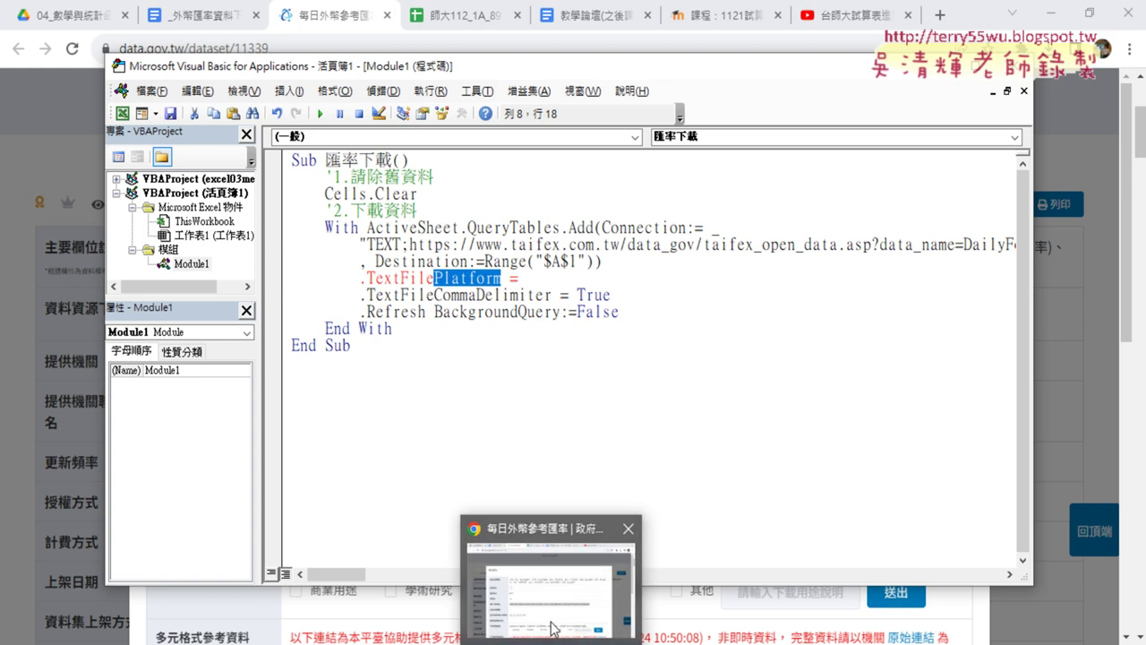
pyautogui.click(537, 578)
pyautogui.moveTo(322, 342); pyautogui.dragTo(156, 346)
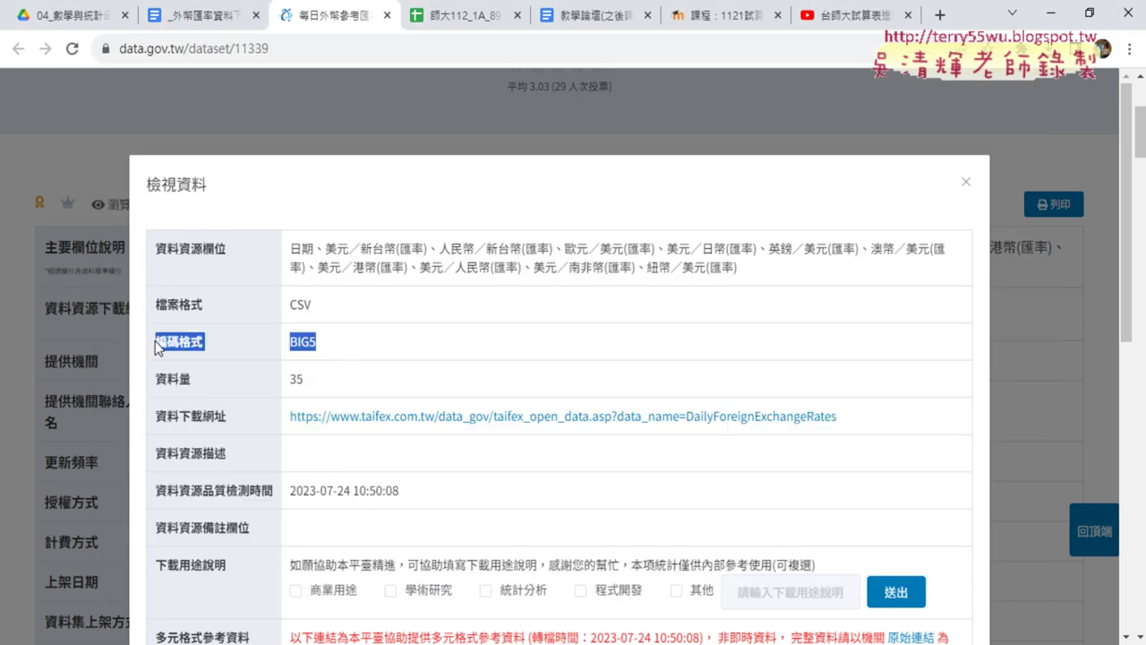
# Enter 950 as the .TextFilePlatform value in Module1 and shift the code window to reveal the sheet
pyautogui.click(1049, 14)
pyautogui.click(544, 277)
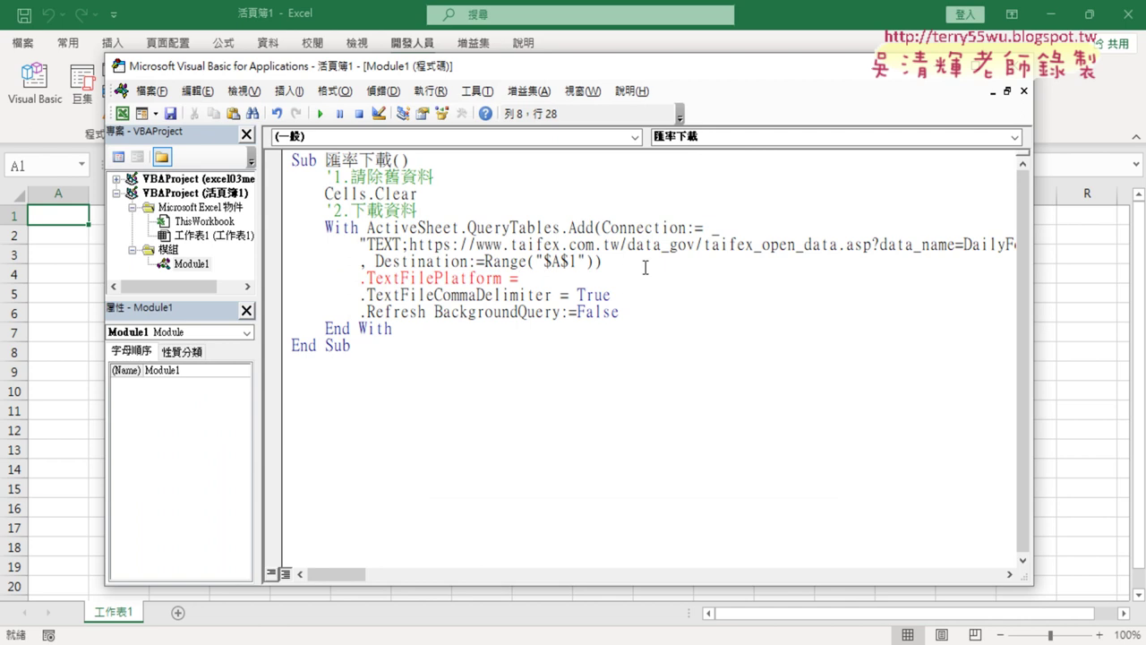
pyautogui.write('950')
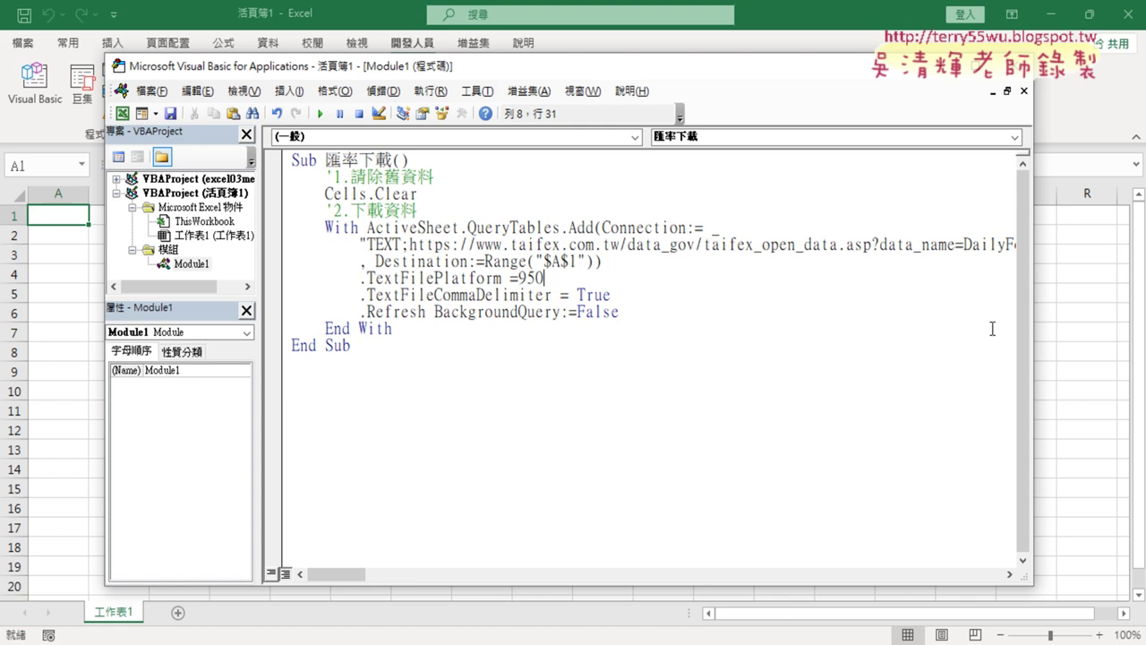
pyautogui.moveTo(559, 68); pyautogui.dragTo(783, 73)
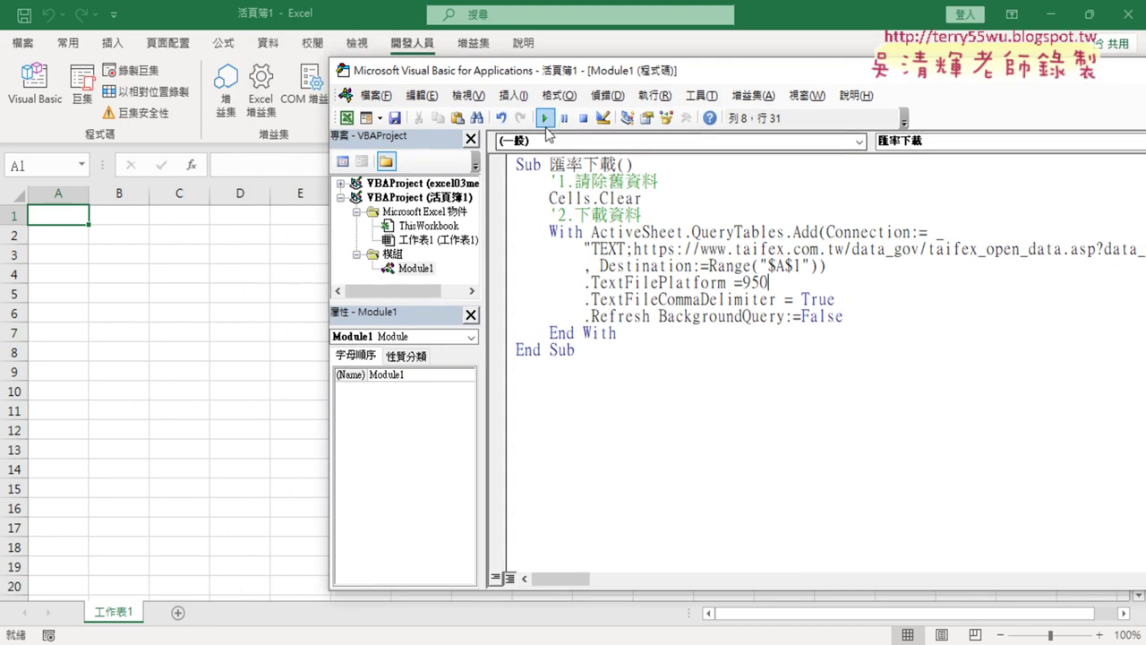
# Review the taifex URL and $A$1 destination, then run the 匯率下載 macro
pyautogui.moveTo(633, 250); pyautogui.dragTo(866, 249)
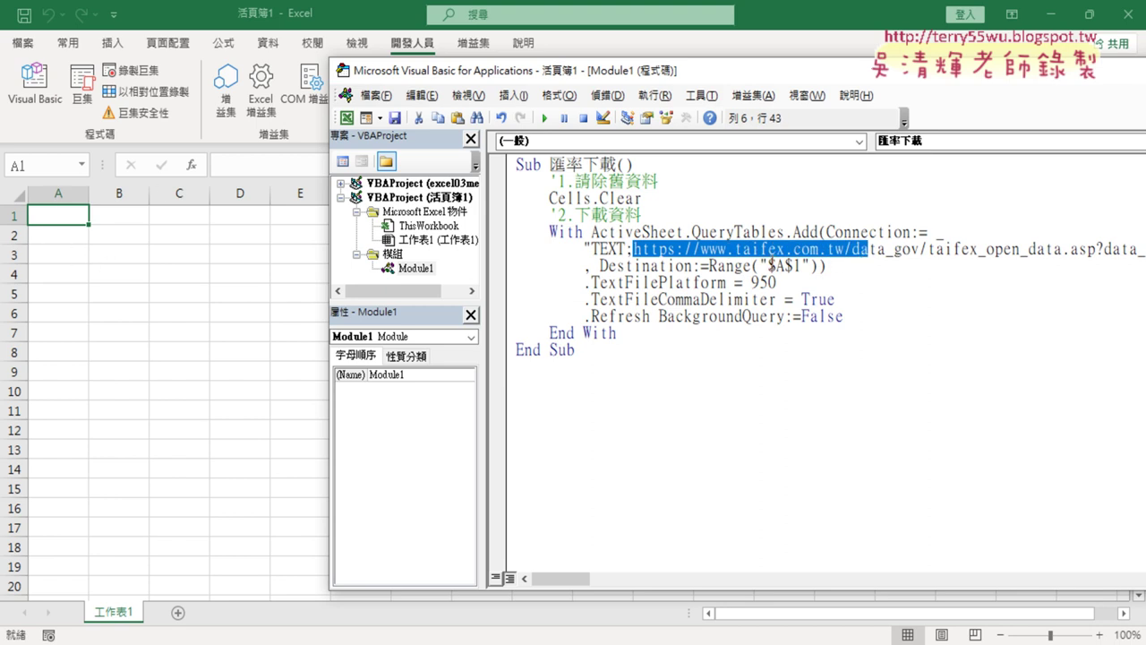
pyautogui.moveTo(767, 266); pyautogui.dragTo(800, 266)
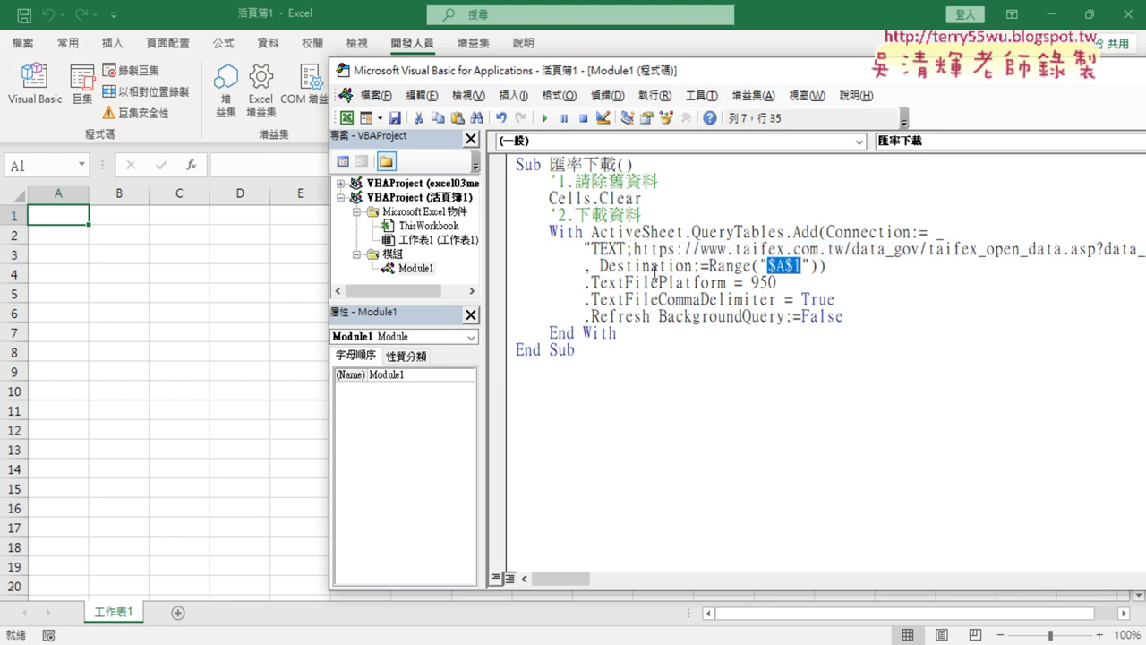
pyautogui.click(666, 282)
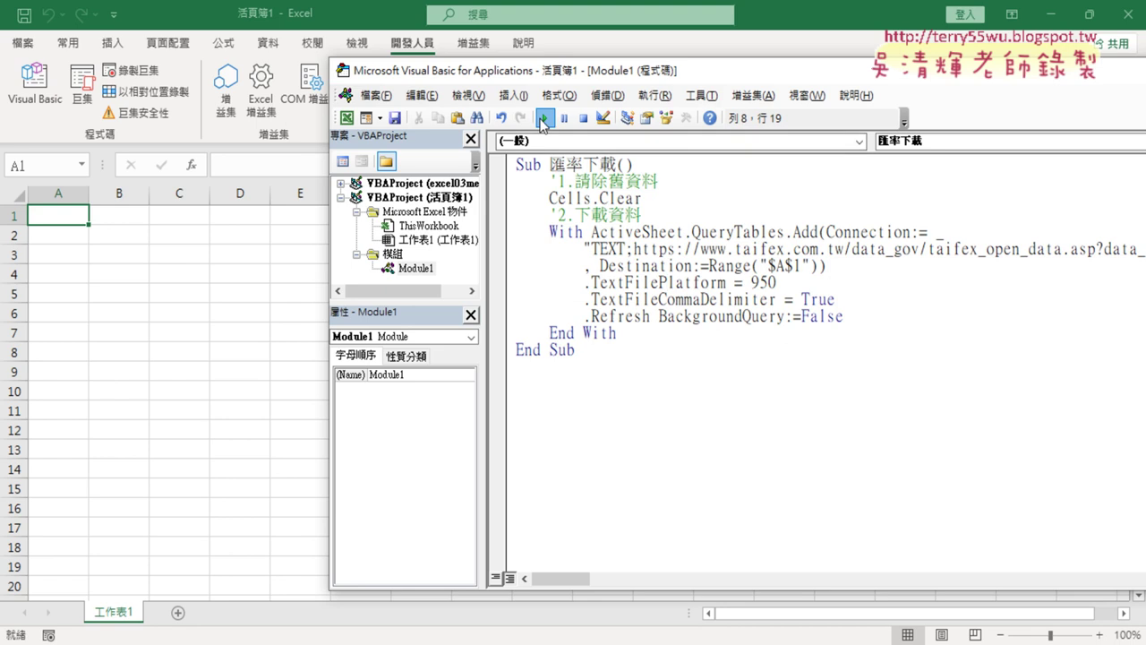
pyautogui.click(544, 117)
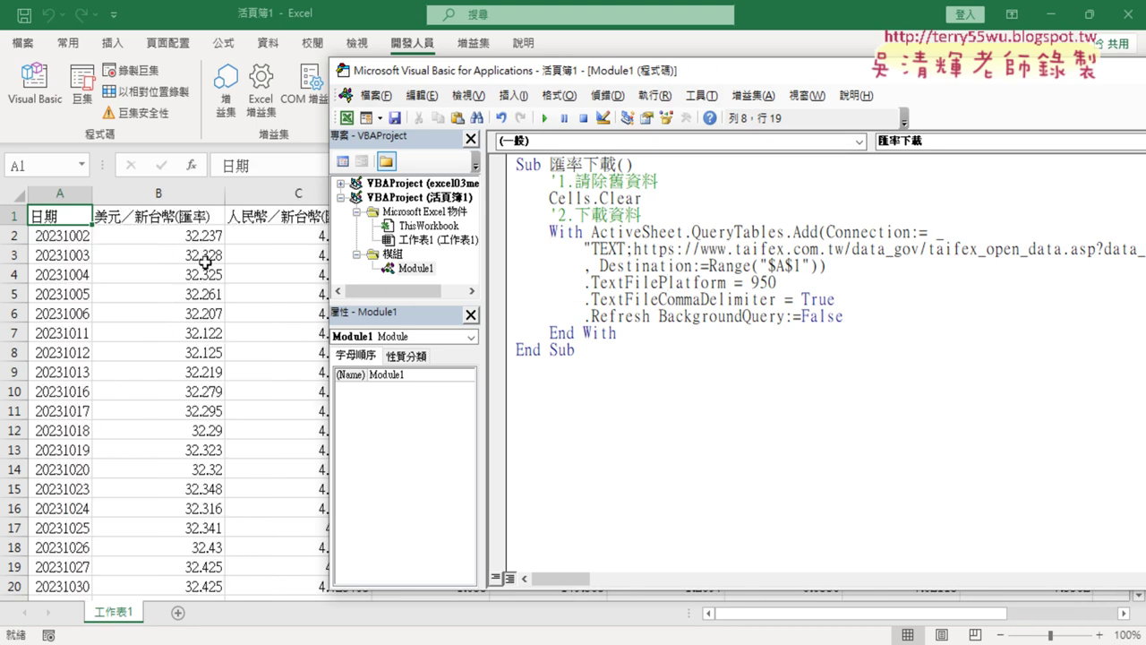
# Reposition and resize the code window beside the imported exchange-rate sheet
pyautogui.moveTo(478, 77); pyautogui.dragTo(434, 84)
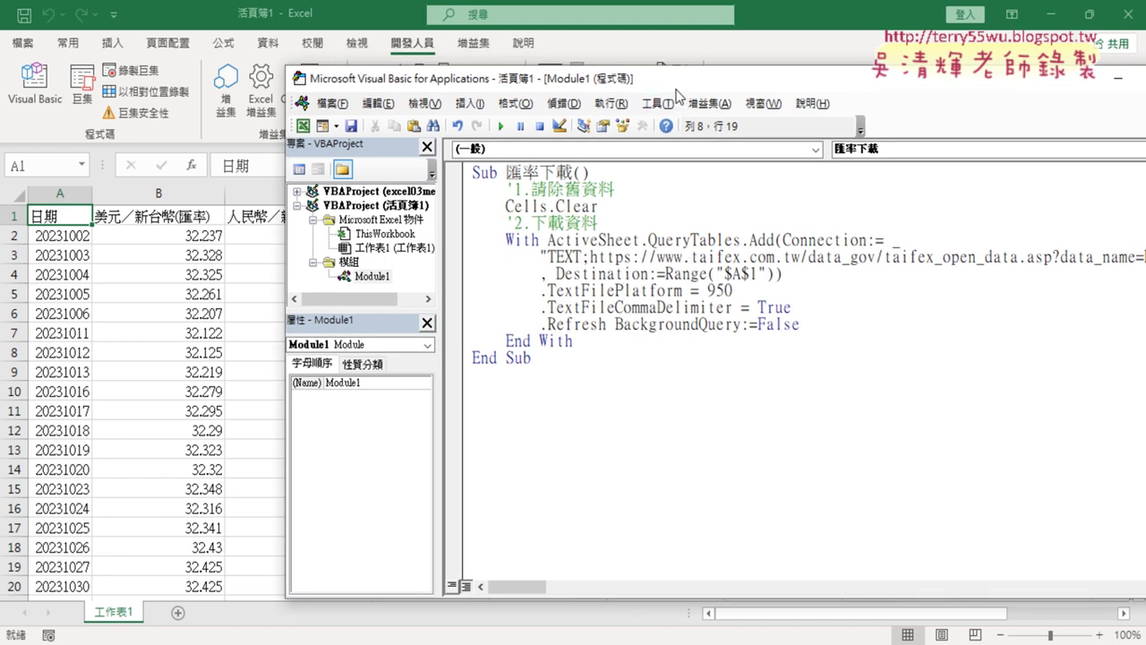
pyautogui.moveTo(668, 82); pyautogui.dragTo(426, 74)
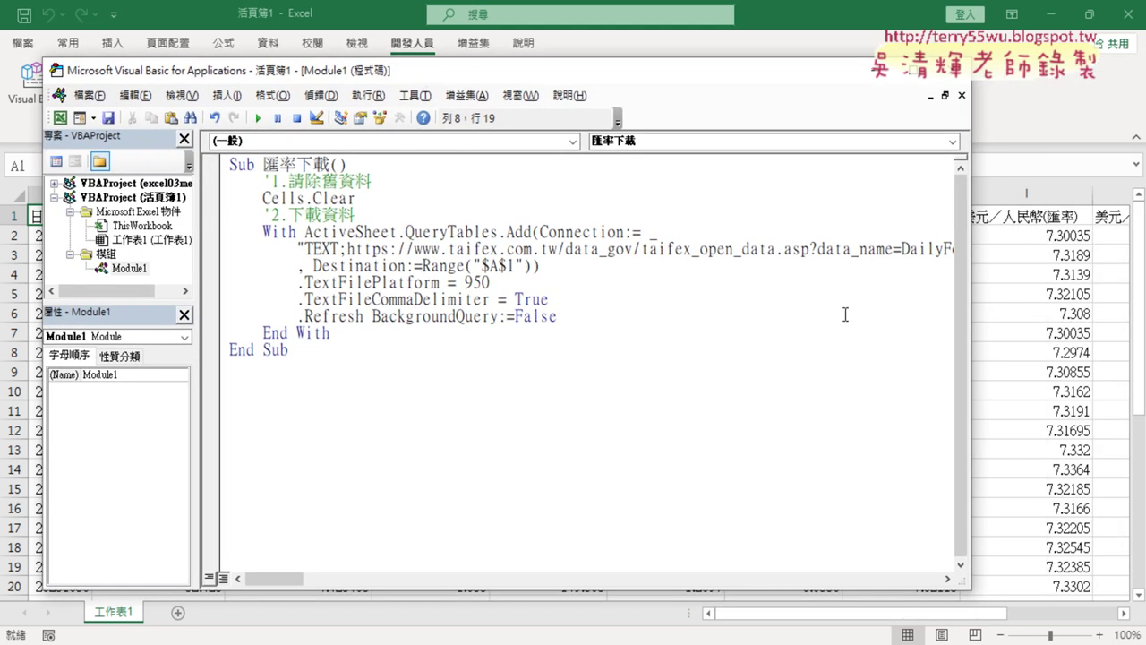
pyautogui.moveTo(971, 339); pyautogui.dragTo(752, 329)
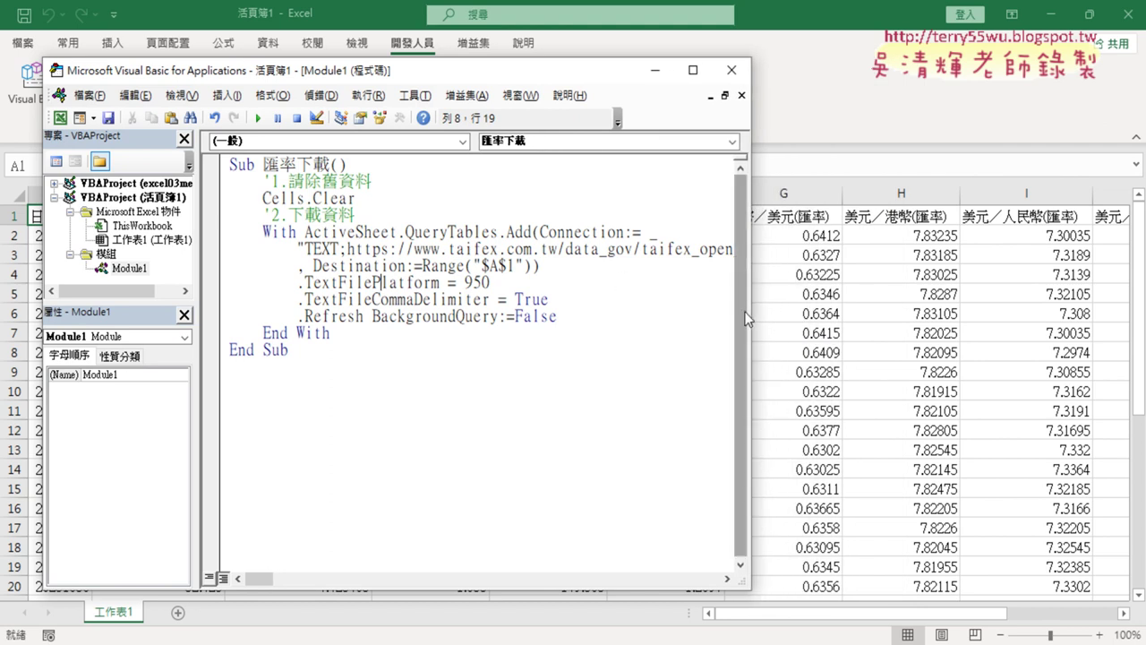
pyautogui.moveTo(750, 312); pyautogui.dragTo(1045, 313)
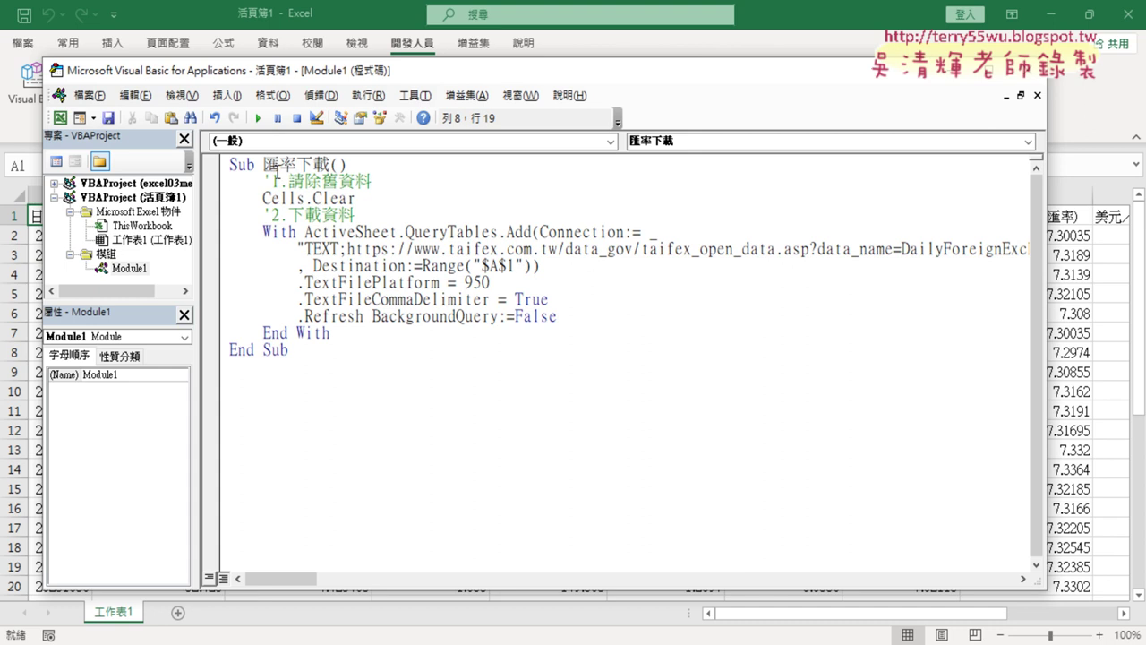
# Demonstrate deleting and restoring the download URL, then bring the worksheet back in front
pyautogui.moveTo(264, 165); pyautogui.dragTo(333, 163)
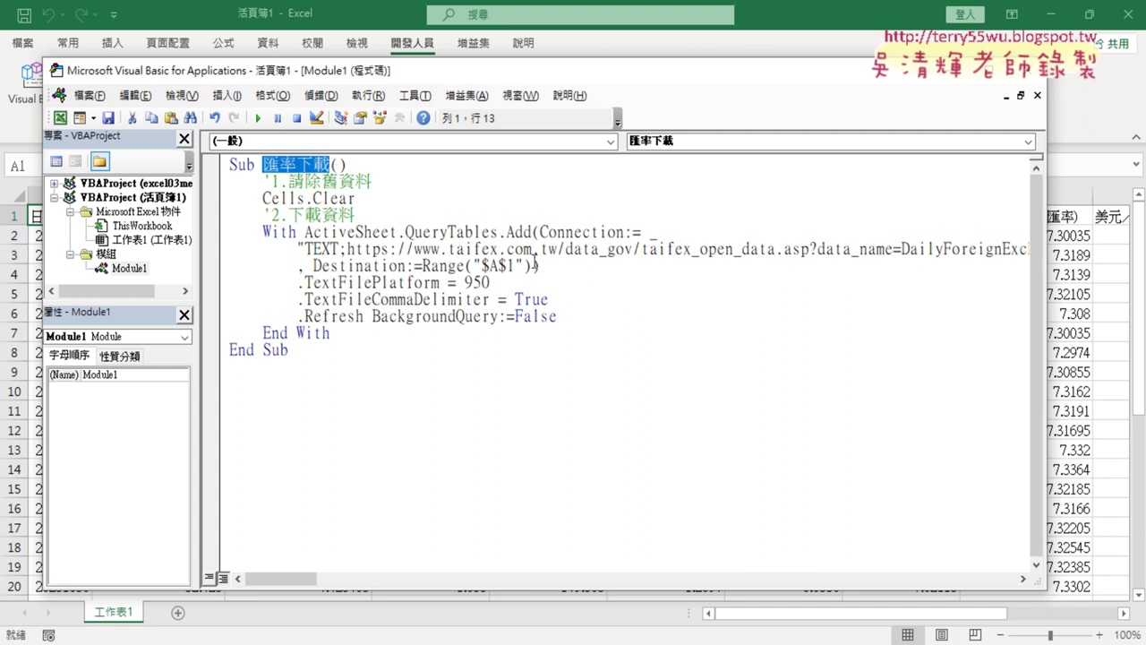
pyautogui.moveTo(348, 249); pyautogui.dragTo(918, 248)
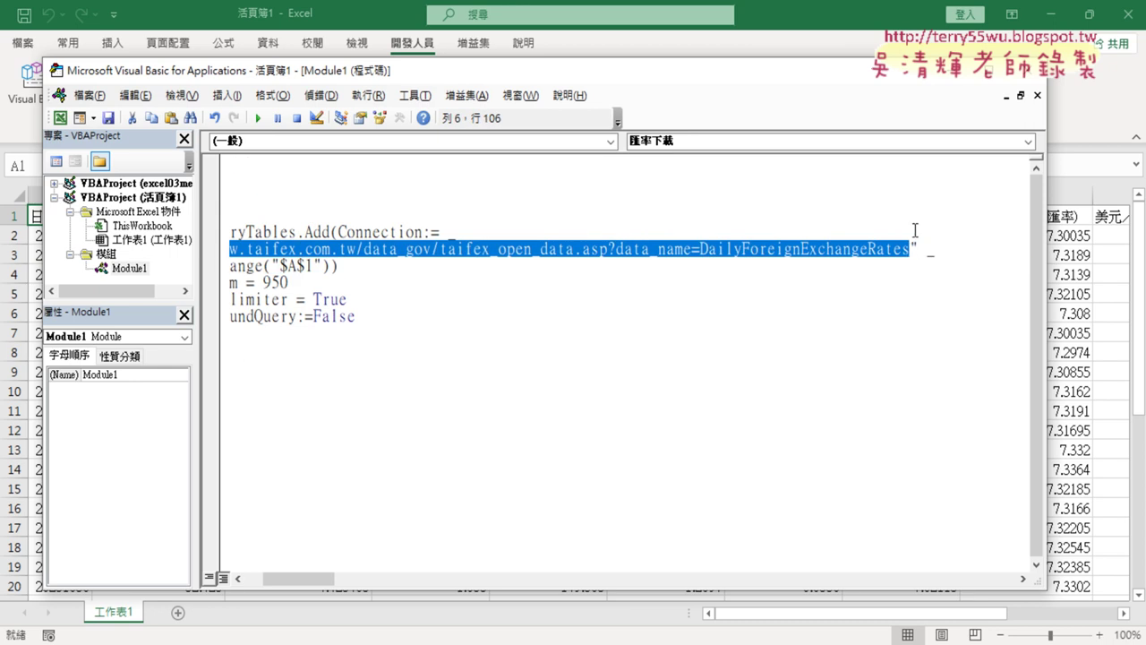
pyautogui.press('Delete')
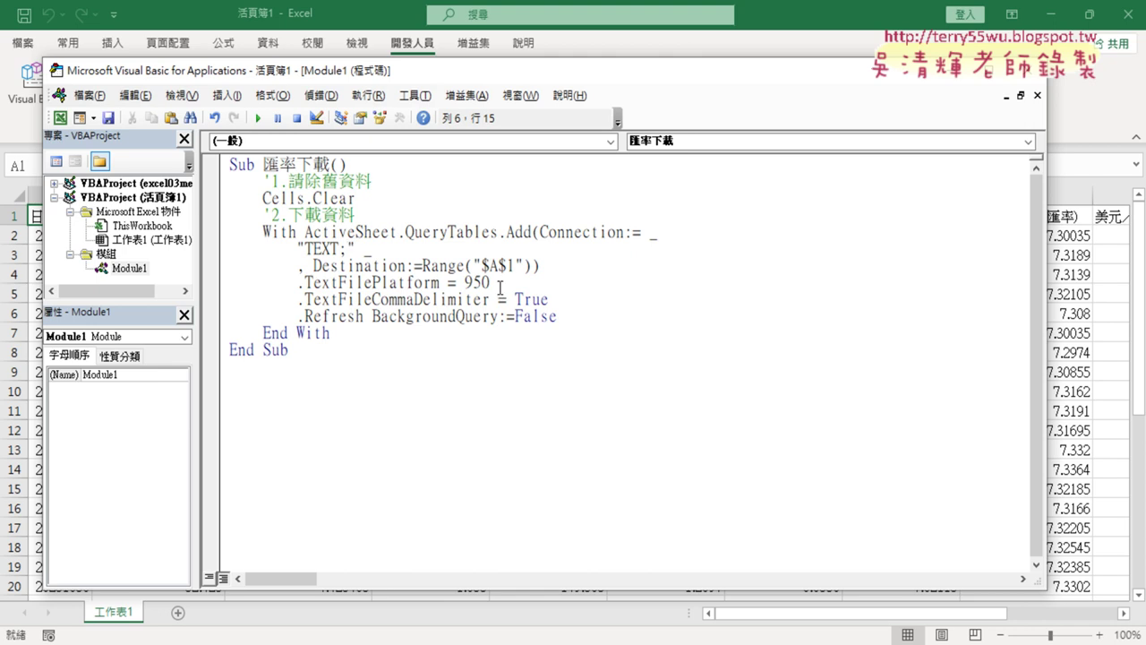
pyautogui.moveTo(490, 282); pyautogui.dragTo(464, 282)
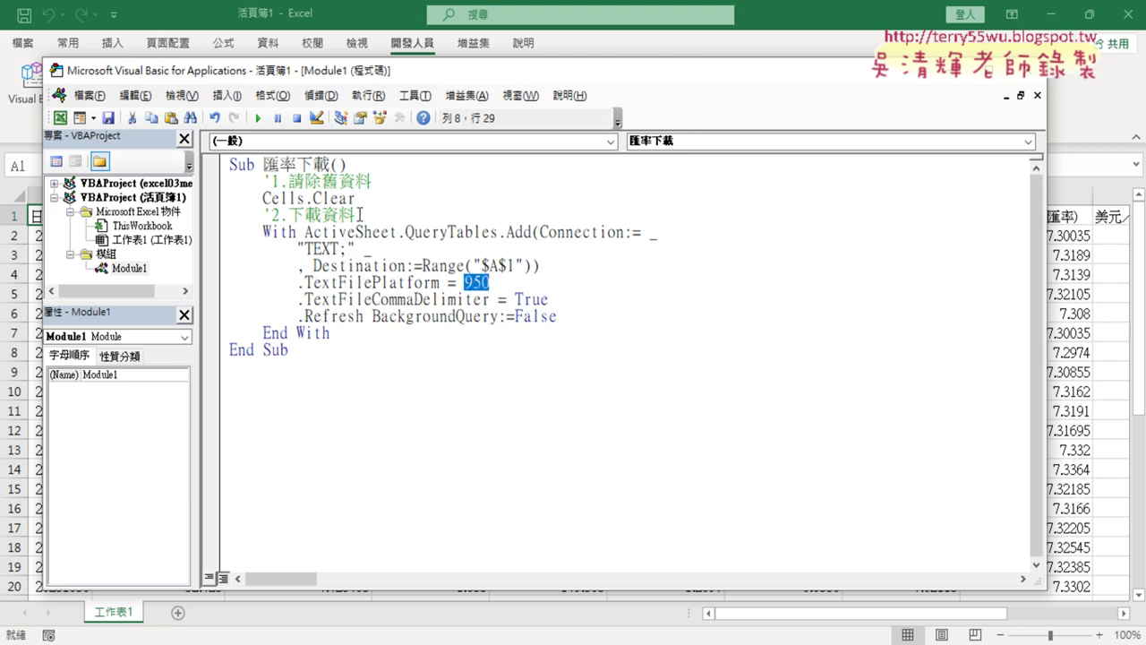
pyautogui.hotkey('ctrl', 'z')
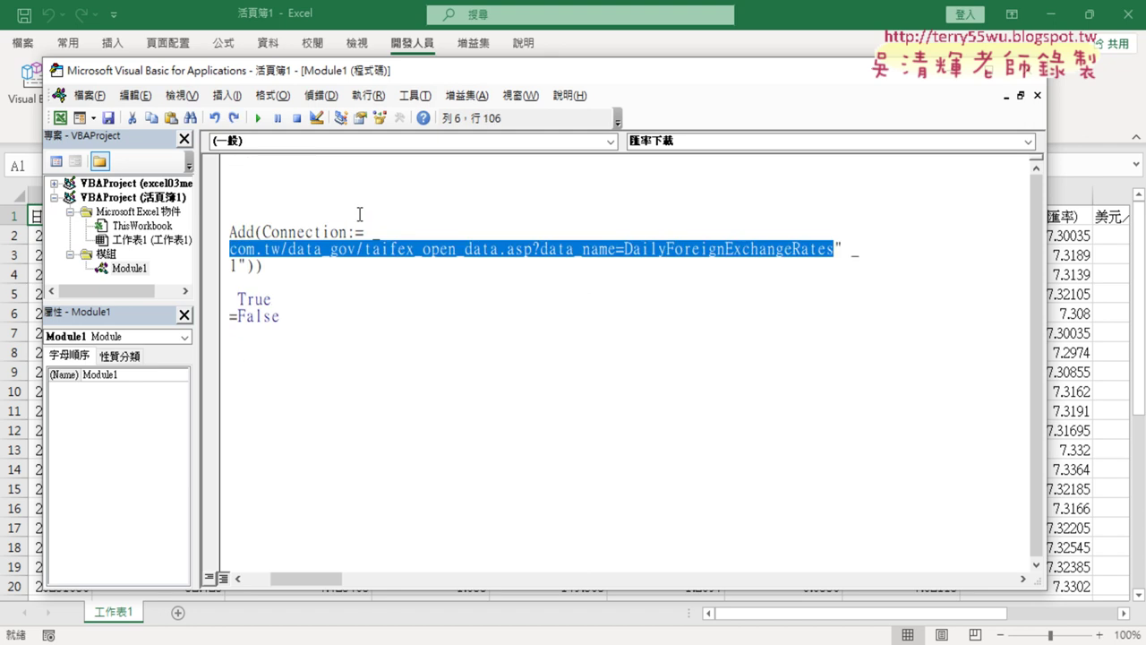
pyautogui.click(1079, 314)
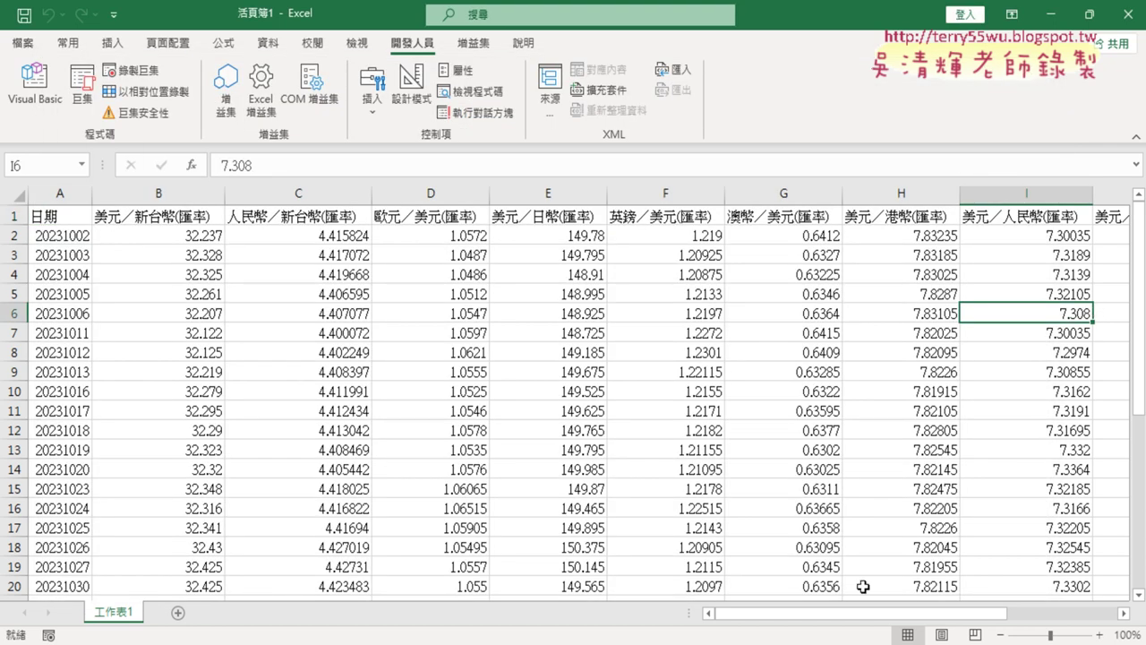
pyautogui.moveTo(846, 614)
pyautogui.mouseDown()
pyautogui.moveTo(994, 623)
pyautogui.moveTo(841, 616)
pyautogui.mouseUp()
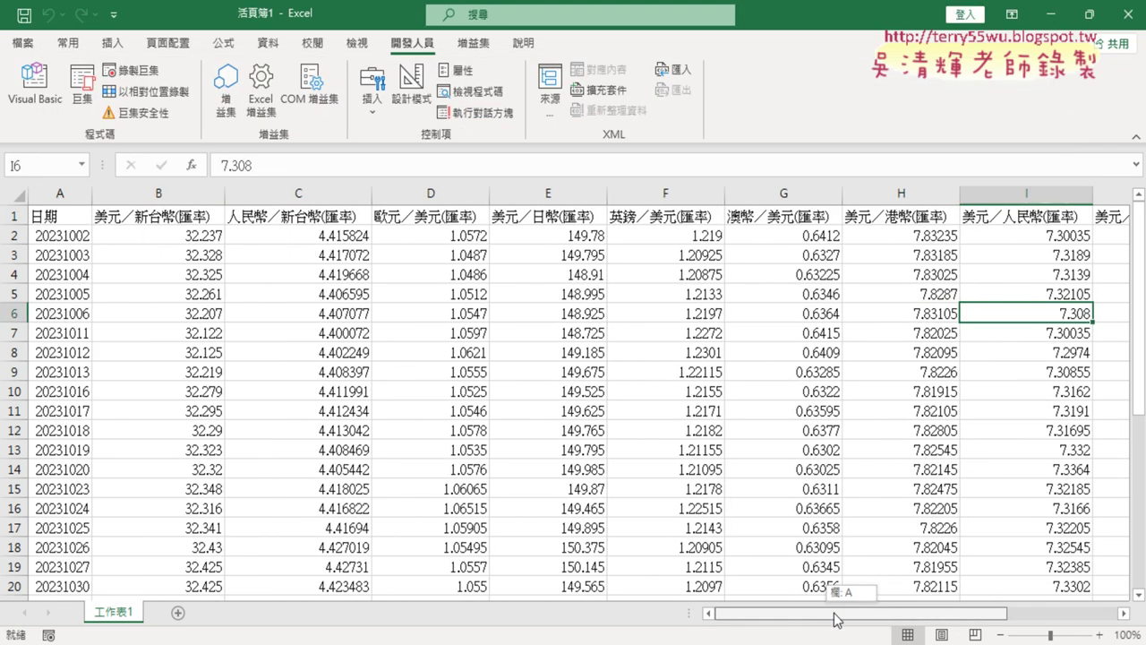
pyautogui.click(57, 193)
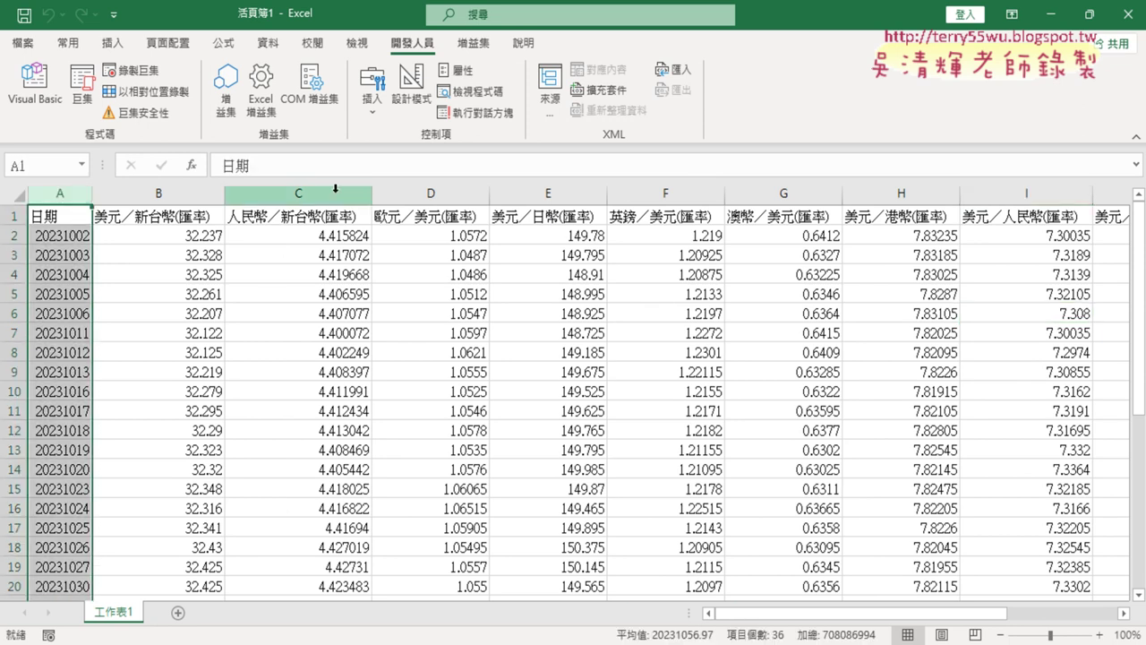
pyautogui.click(158, 194)
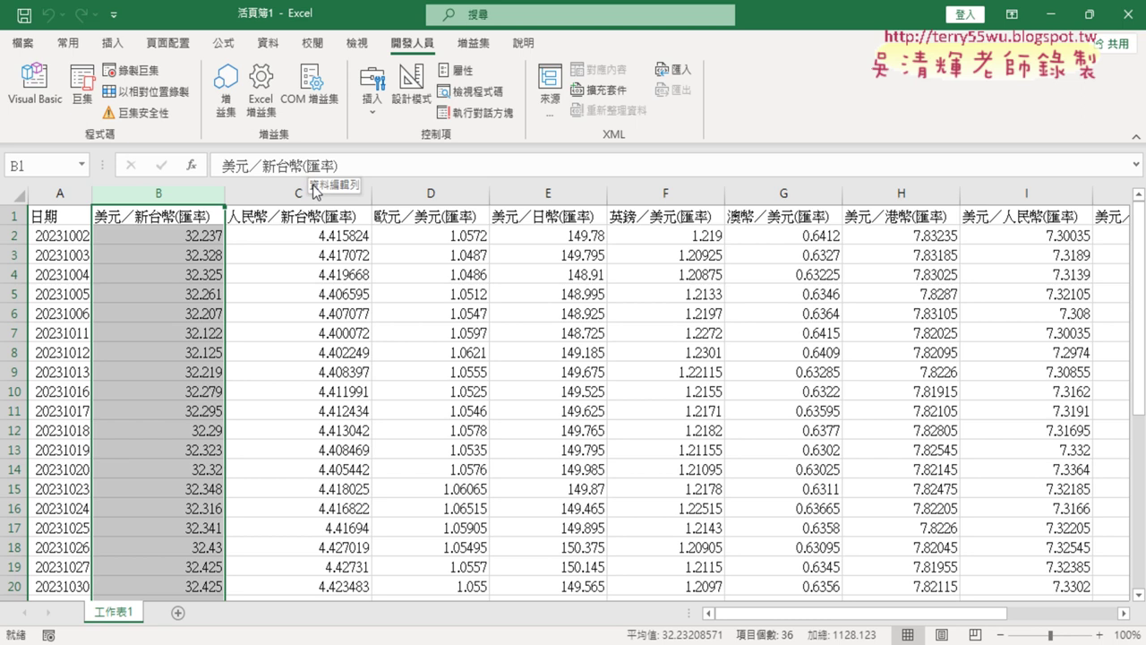
pyautogui.click(180, 216)
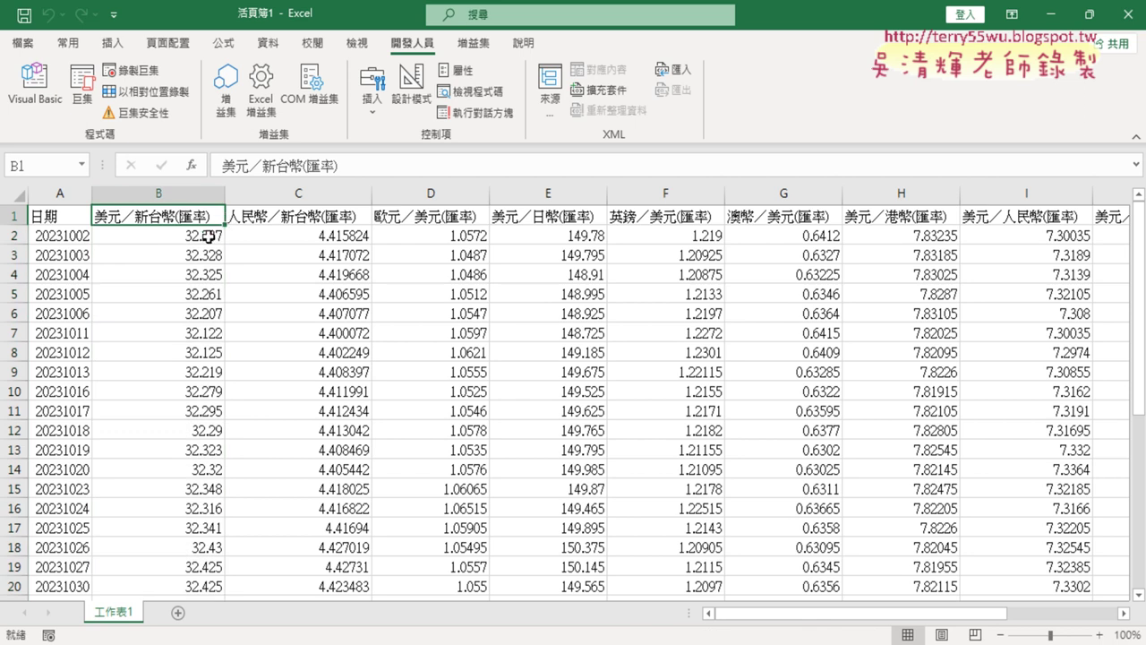
pyautogui.click(209, 236)
pyautogui.click(76, 236)
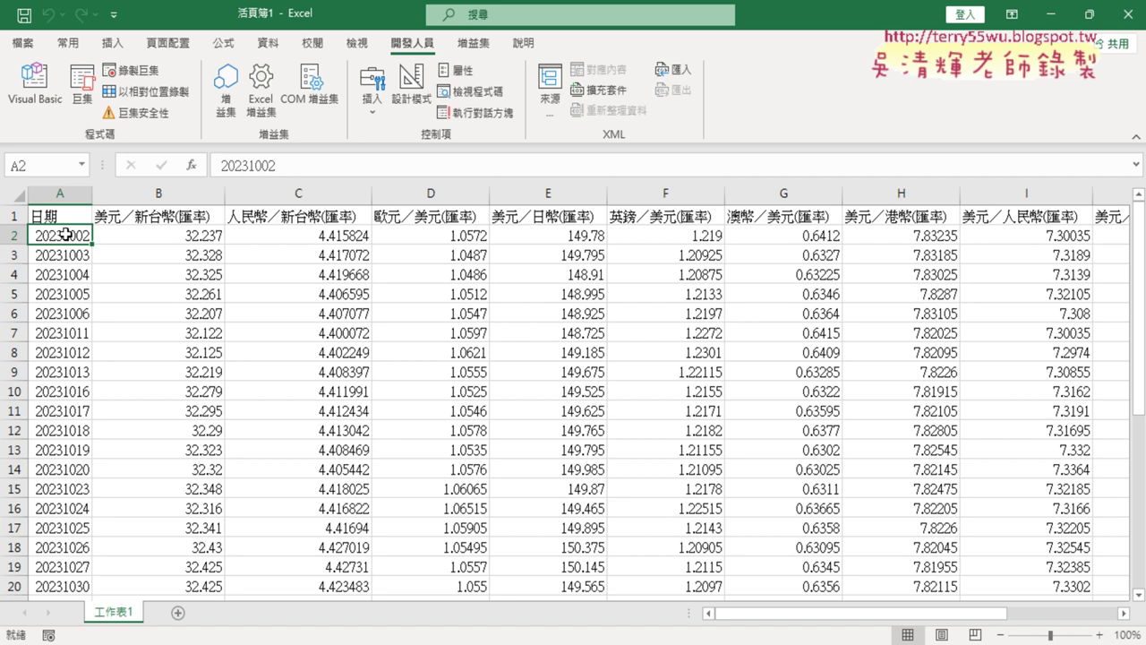
pyautogui.click(161, 238)
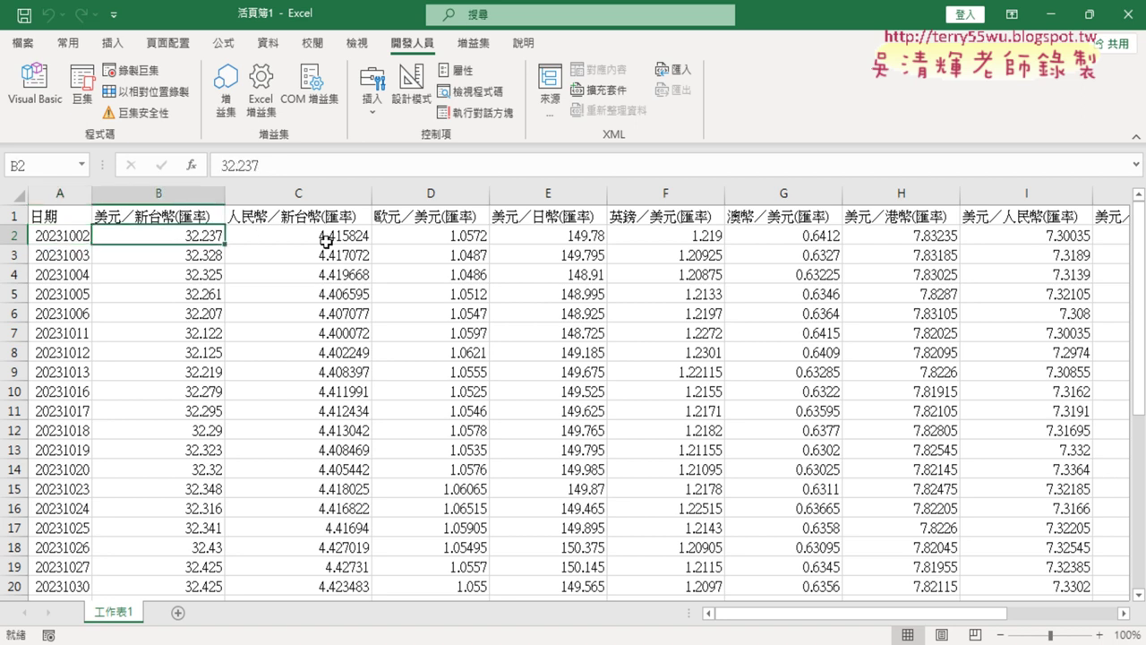
pyautogui.scroll(-3, 155, 311)
pyautogui.scroll(-4, 155, 312)
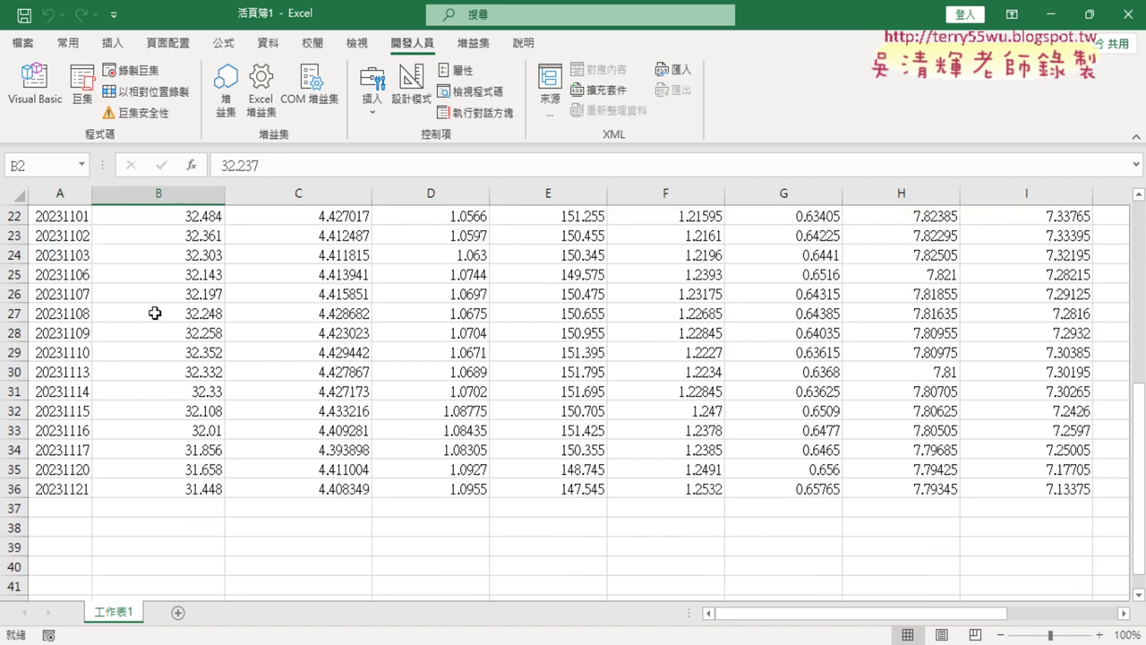
pyautogui.scroll(-1, 155, 312)
pyautogui.click(179, 428)
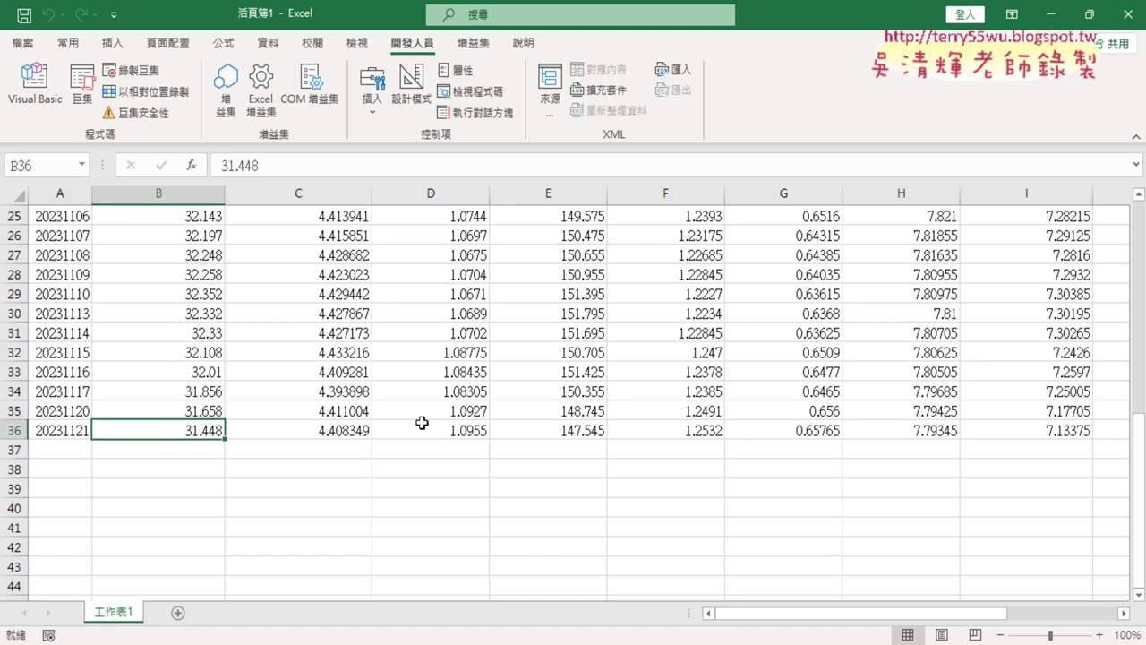
pyautogui.scroll(8, 322, 380)
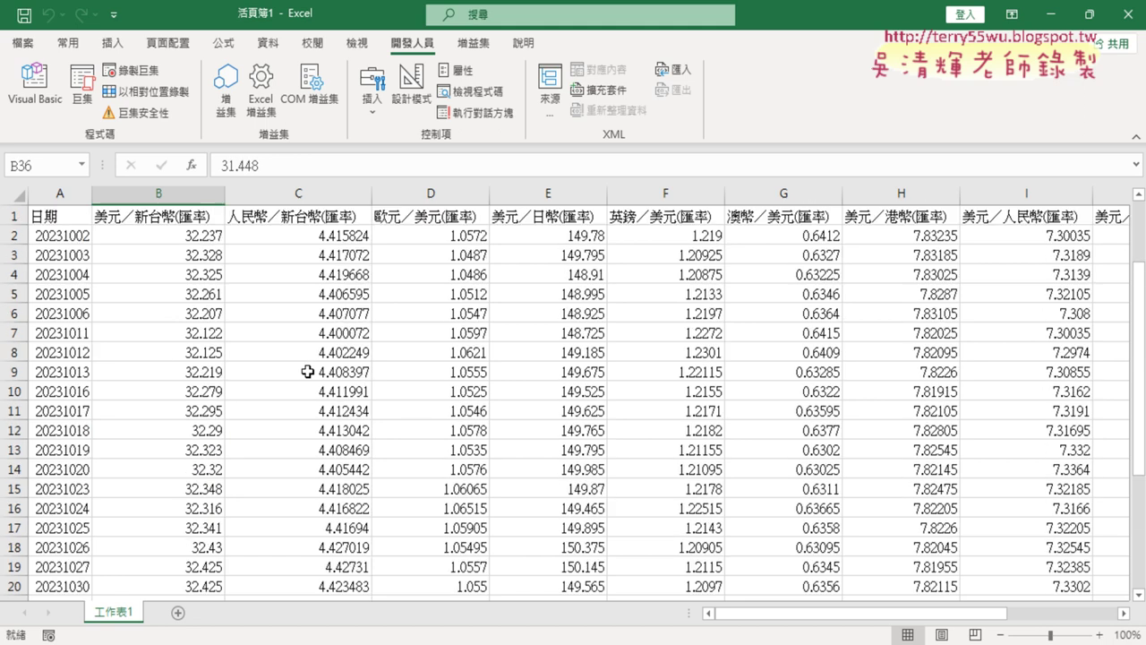
pyautogui.scroll(-4, 195, 359)
pyautogui.scroll(-4, 194, 355)
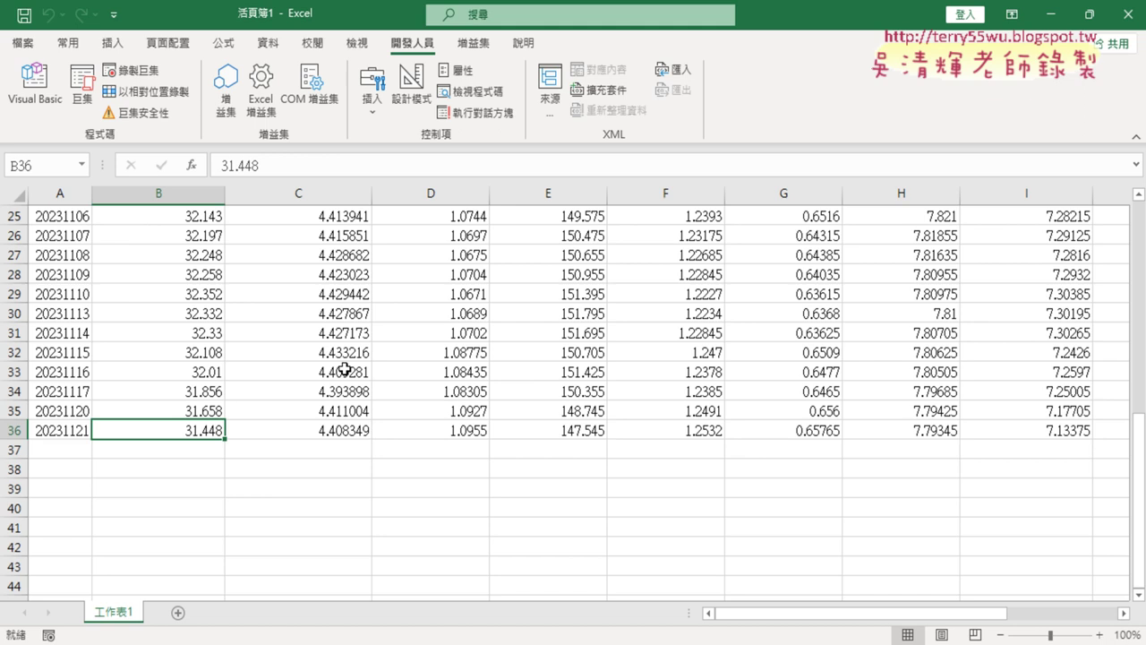
pyautogui.scroll(5, 415, 335)
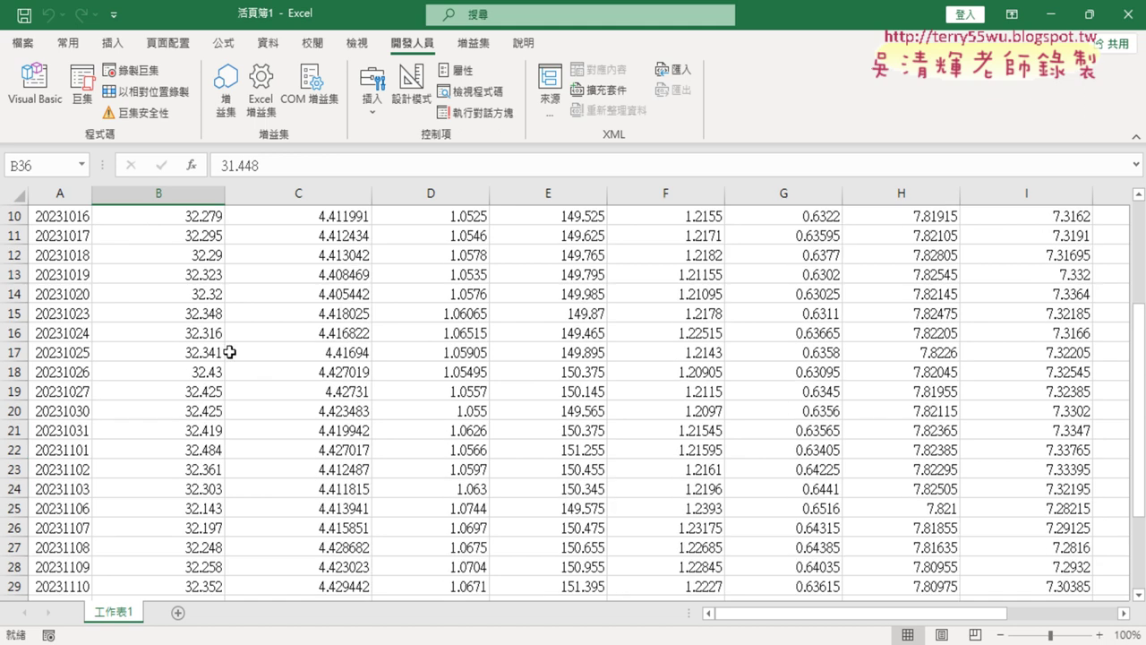
pyautogui.scroll(3, 123, 350)
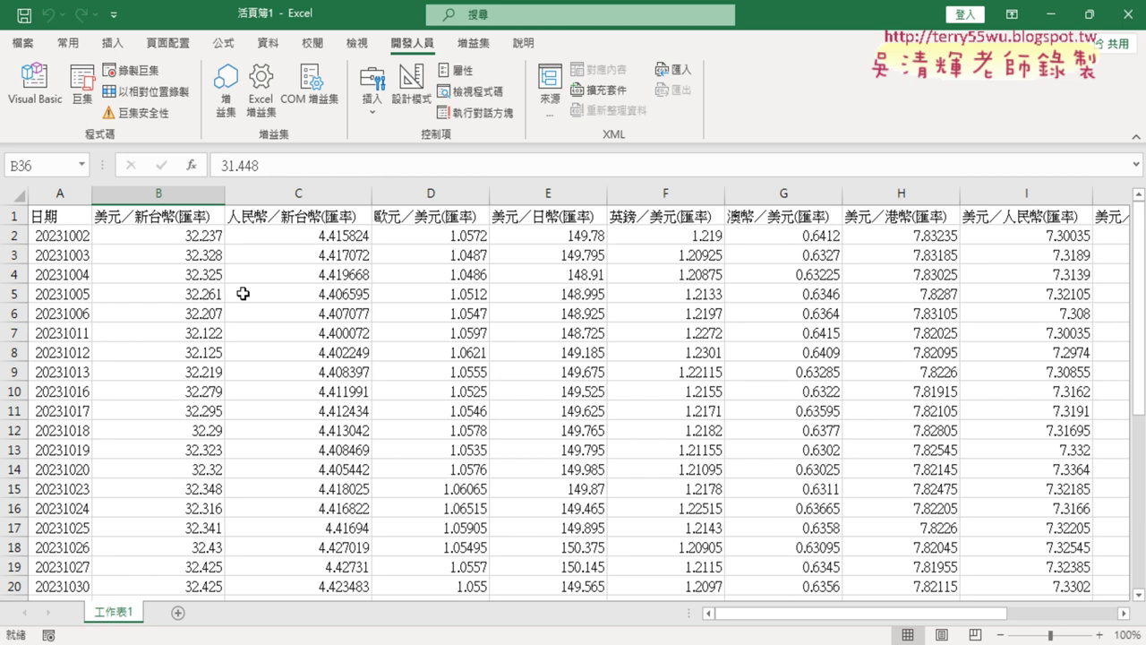
pyautogui.scroll(-4, 192, 291)
pyautogui.scroll(4, 192, 291)
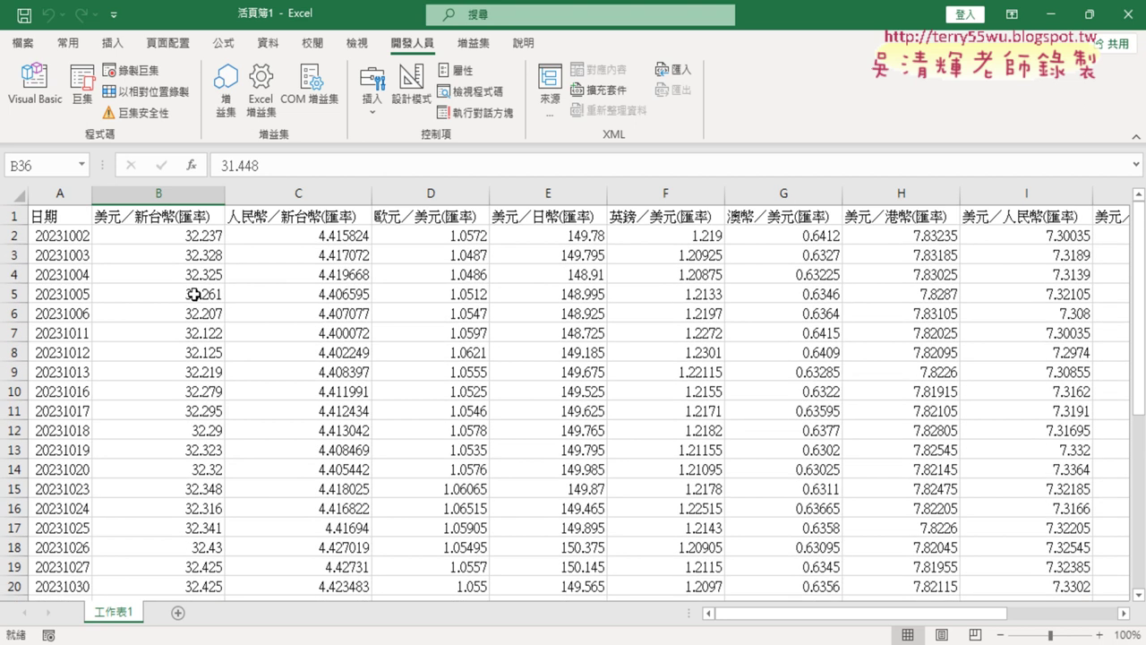
pyautogui.click(193, 193)
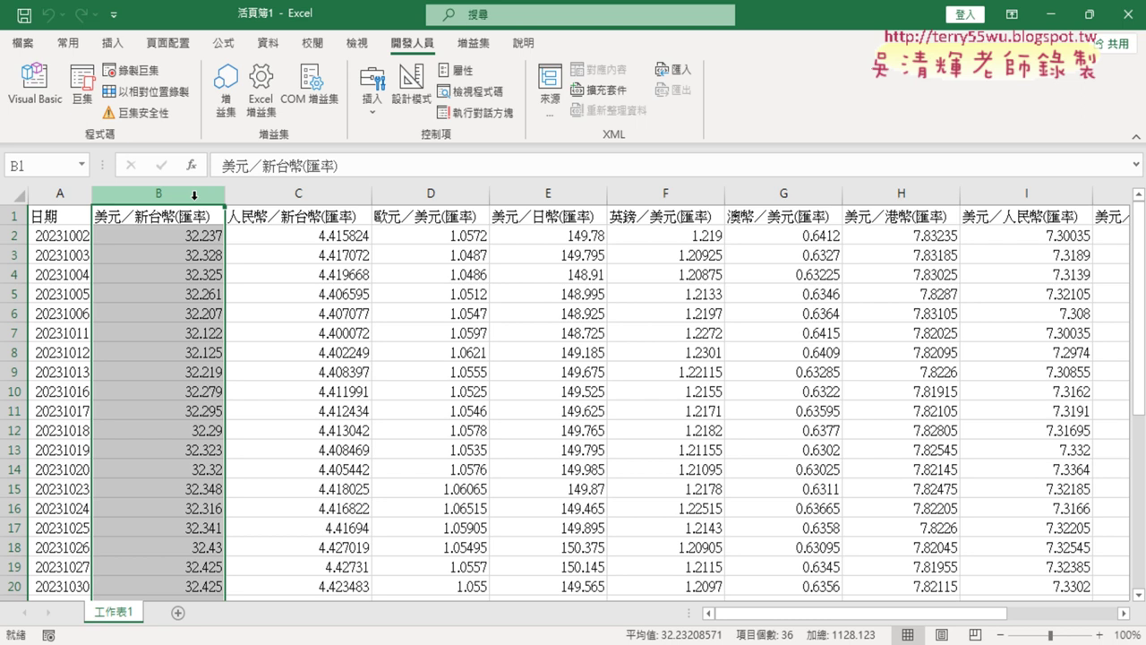
# Select columns A:B, then column A and column B separately to review the date and USD/TWD data
pyautogui.click(60, 196)
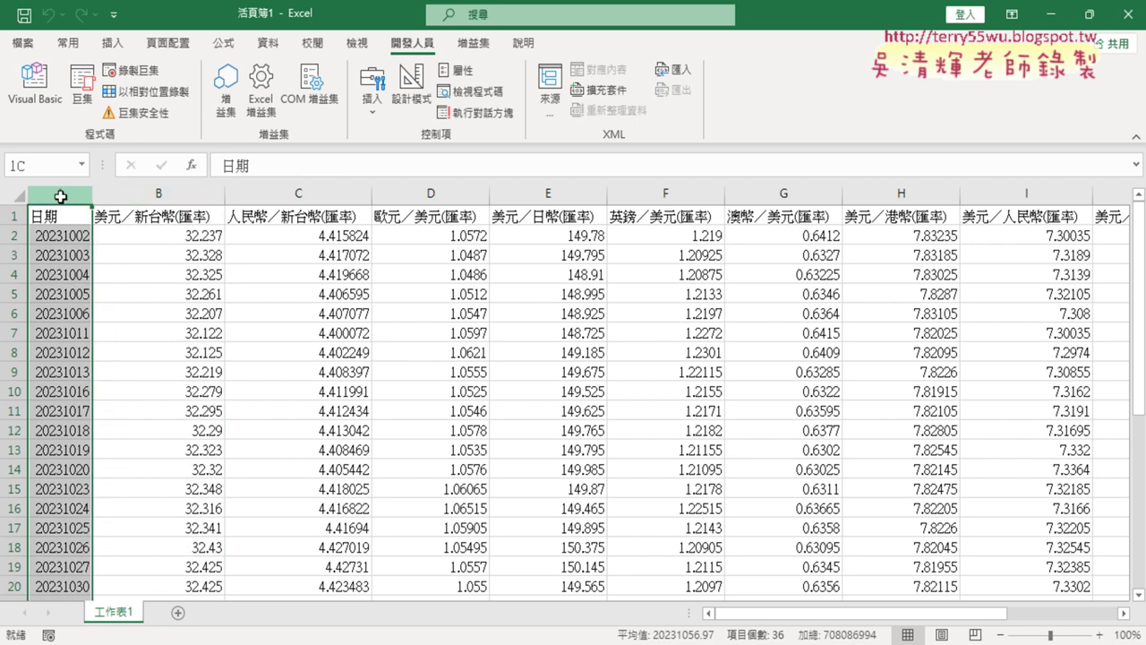
pyautogui.moveTo(60, 196); pyautogui.dragTo(126, 186)
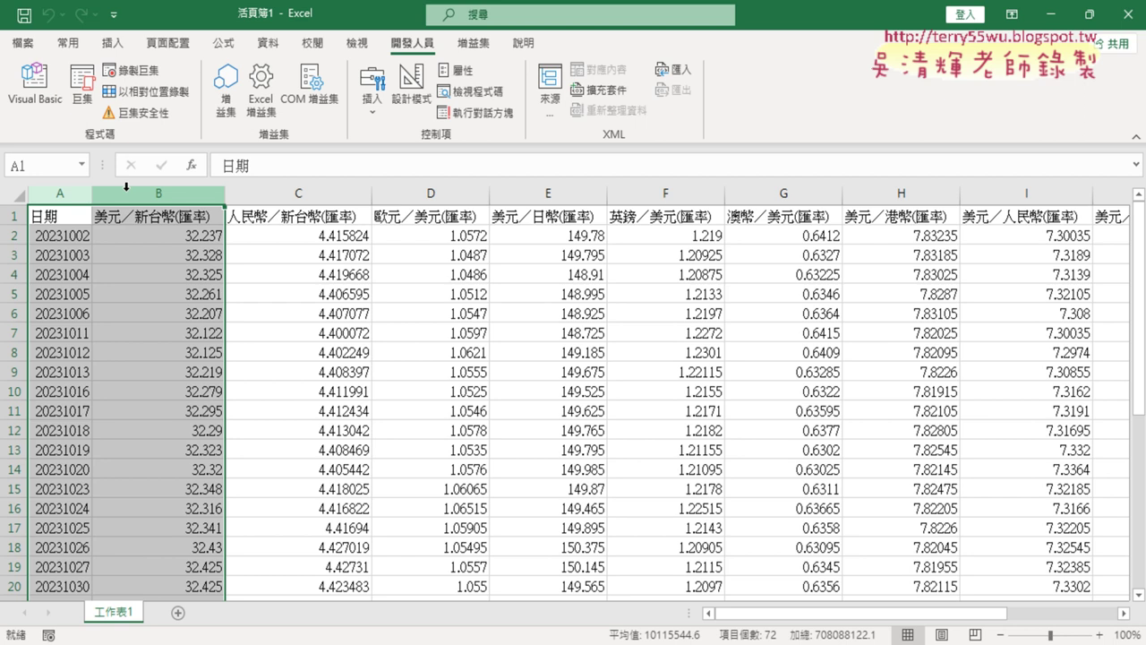
pyautogui.click(79, 191)
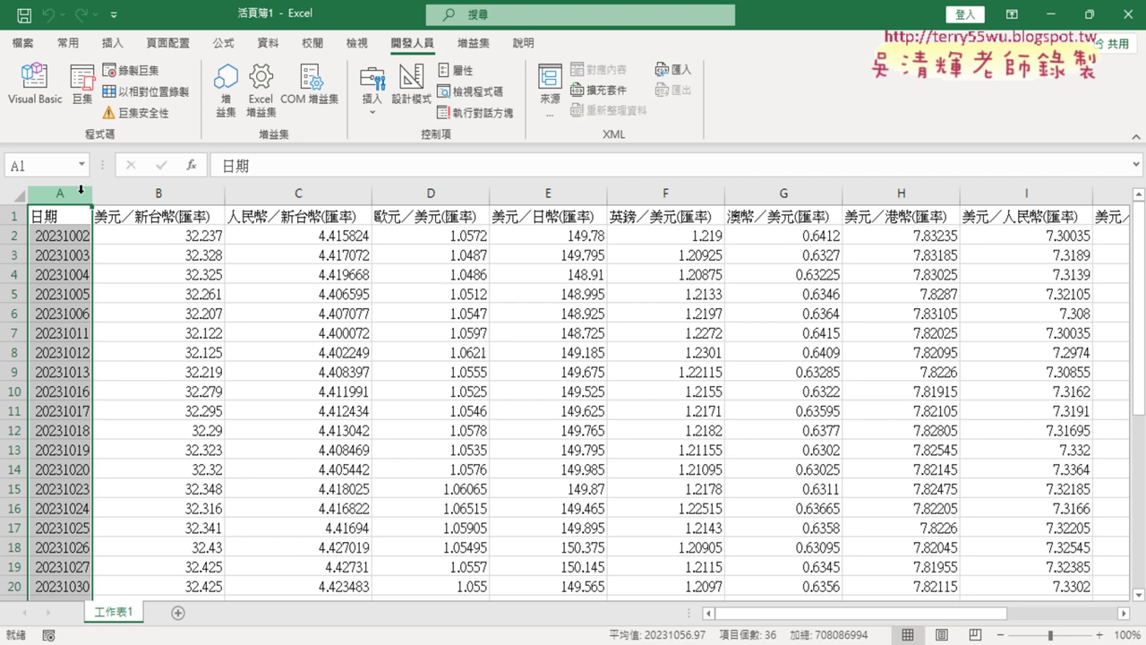
pyautogui.click(178, 190)
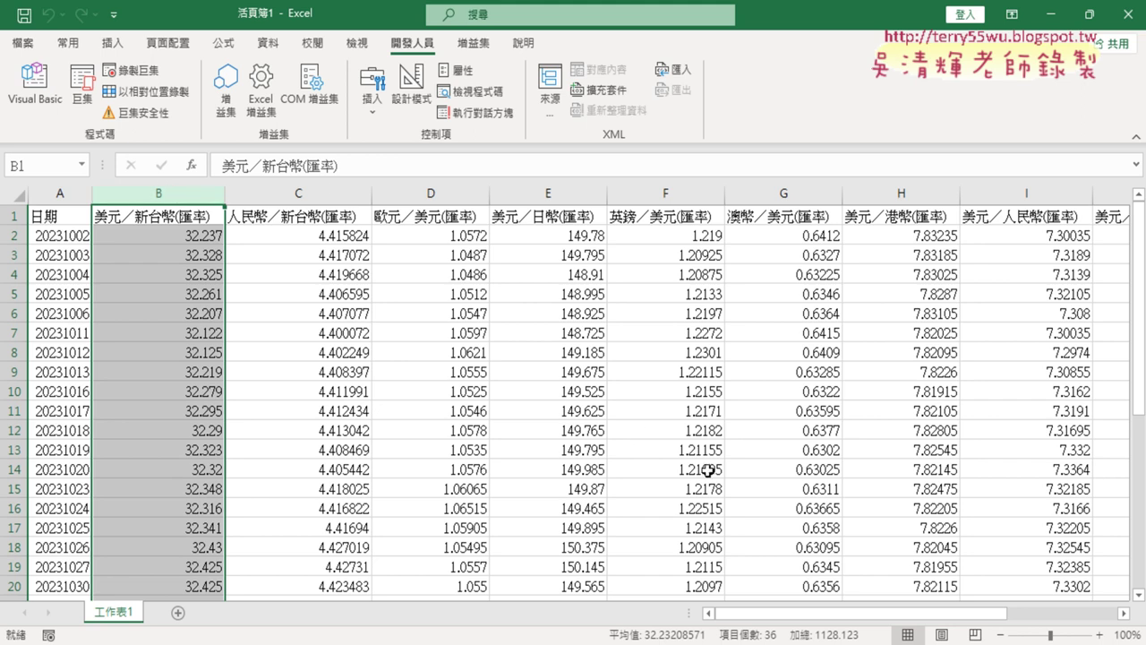
# Scroll right to select empty column L and block M1:V9, then select columns C through H
pyautogui.click(1124, 614)
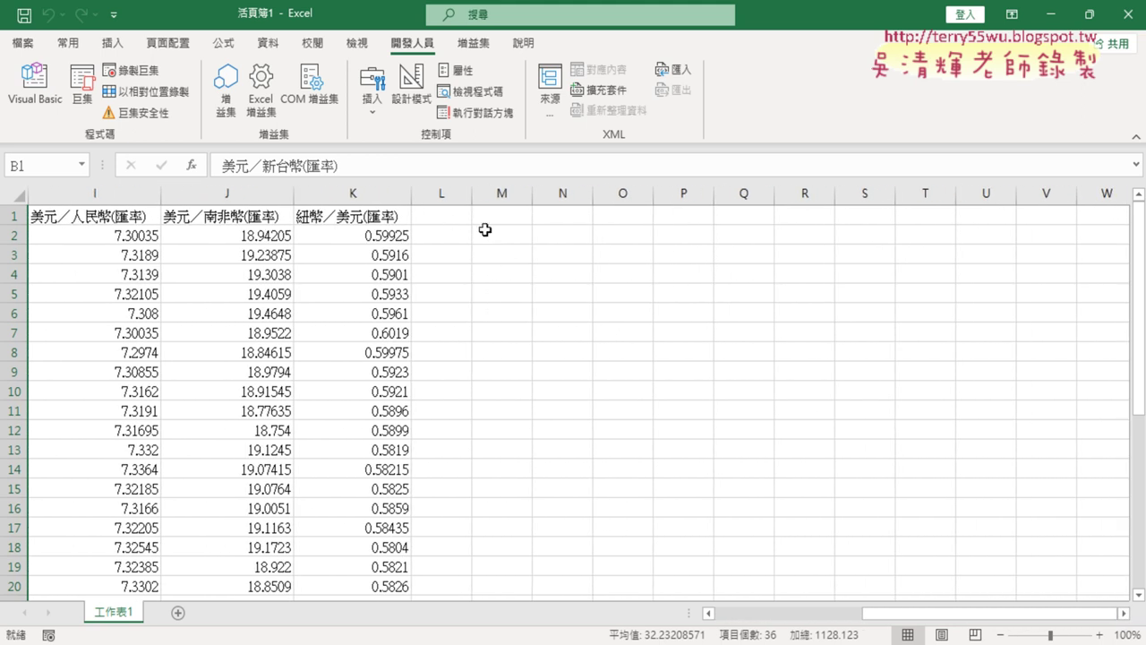
pyautogui.click(435, 193)
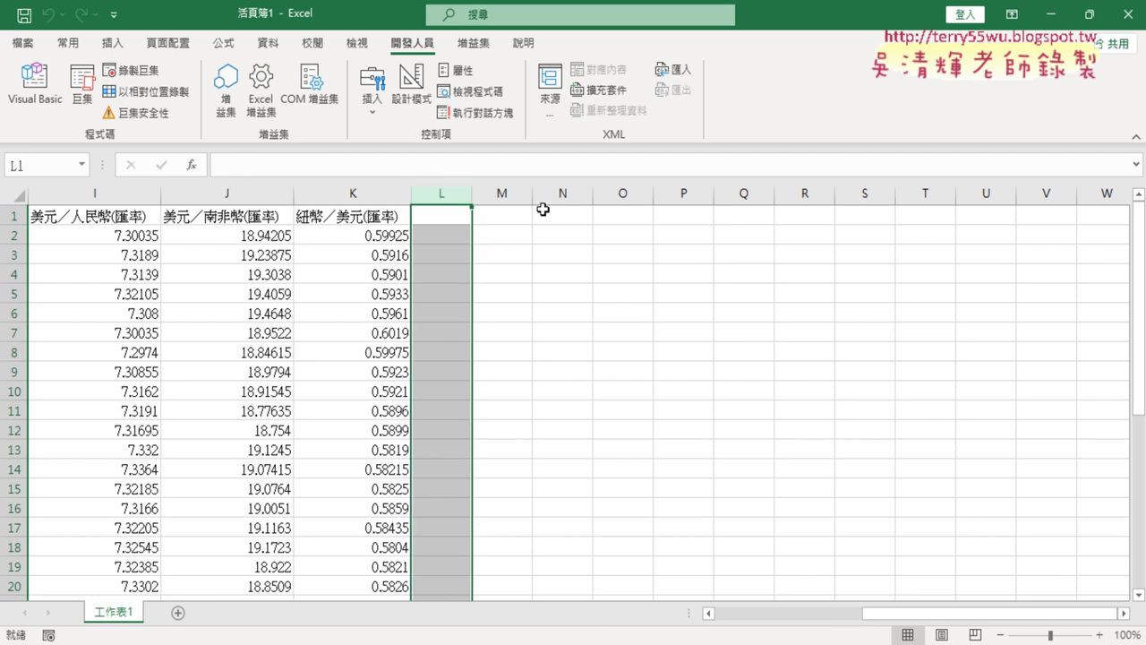
pyautogui.moveTo(483, 216); pyautogui.dragTo(1080, 369)
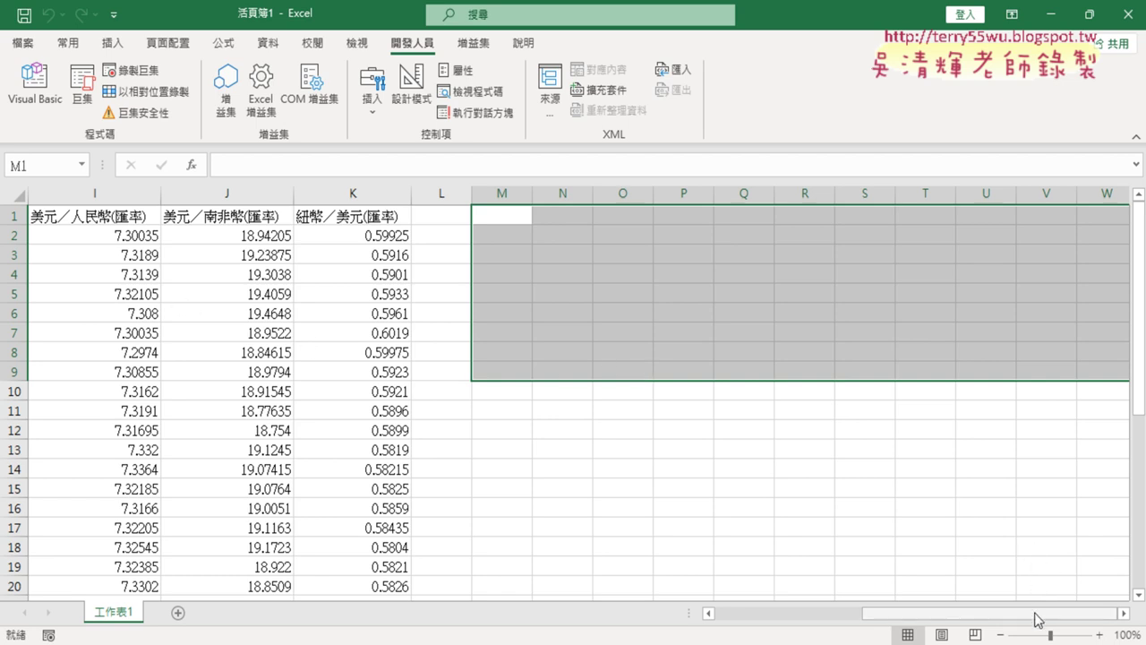
pyautogui.moveTo(1037, 614); pyautogui.dragTo(813, 630)
pyautogui.moveTo(269, 193); pyautogui.dragTo(957, 181)
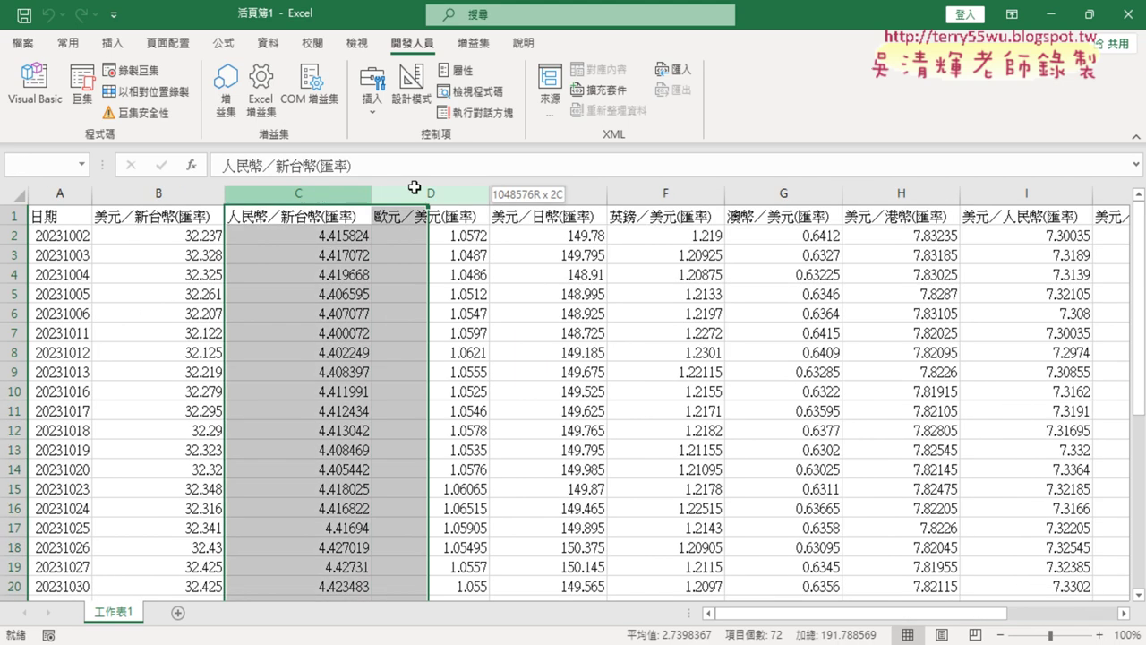
pyautogui.moveTo(929, 616); pyautogui.dragTo(1115, 621)
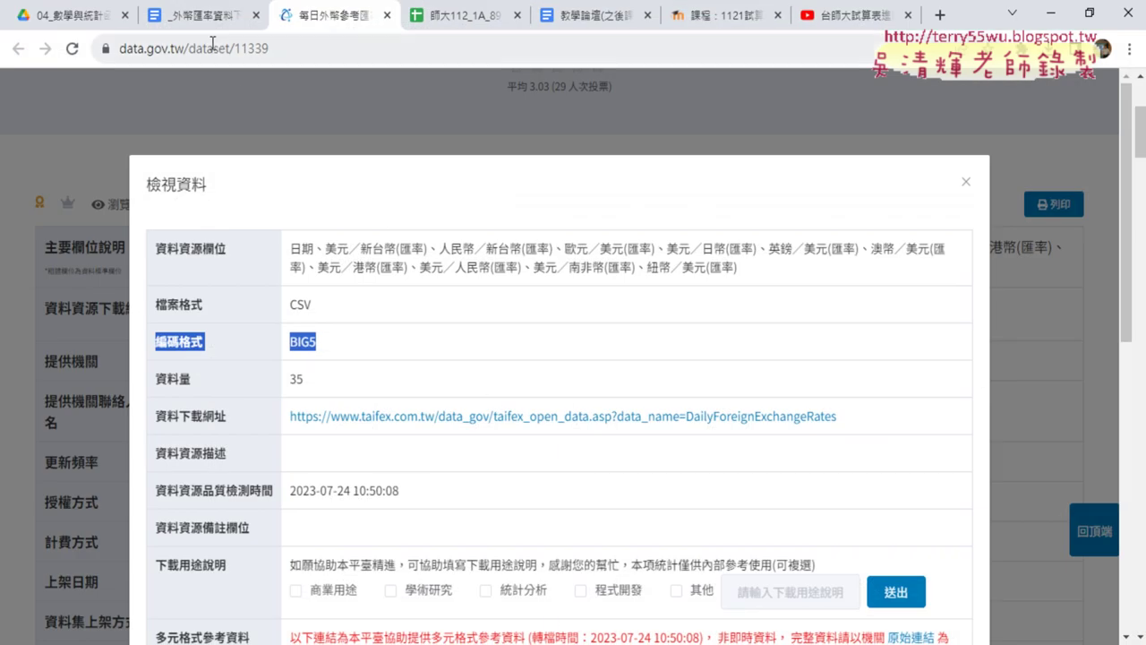
# In the Google Docs notes, select the word QueryTables, then the Sub-to-End Sub code block
pyautogui.click(204, 19)
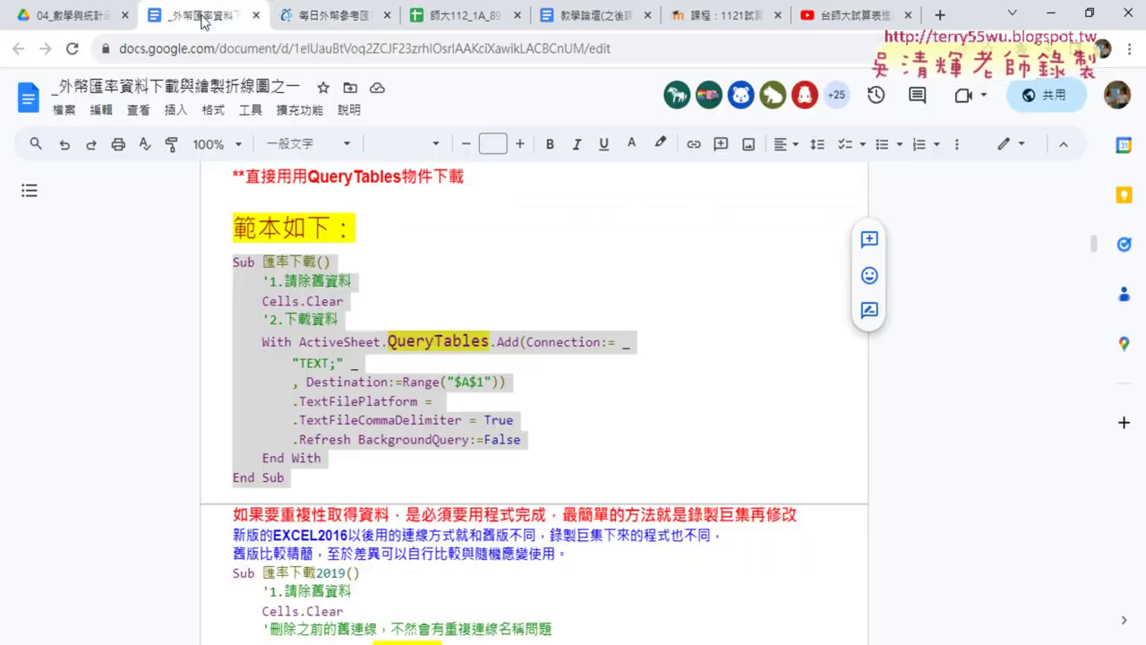
pyautogui.scroll(-3, 457, 333)
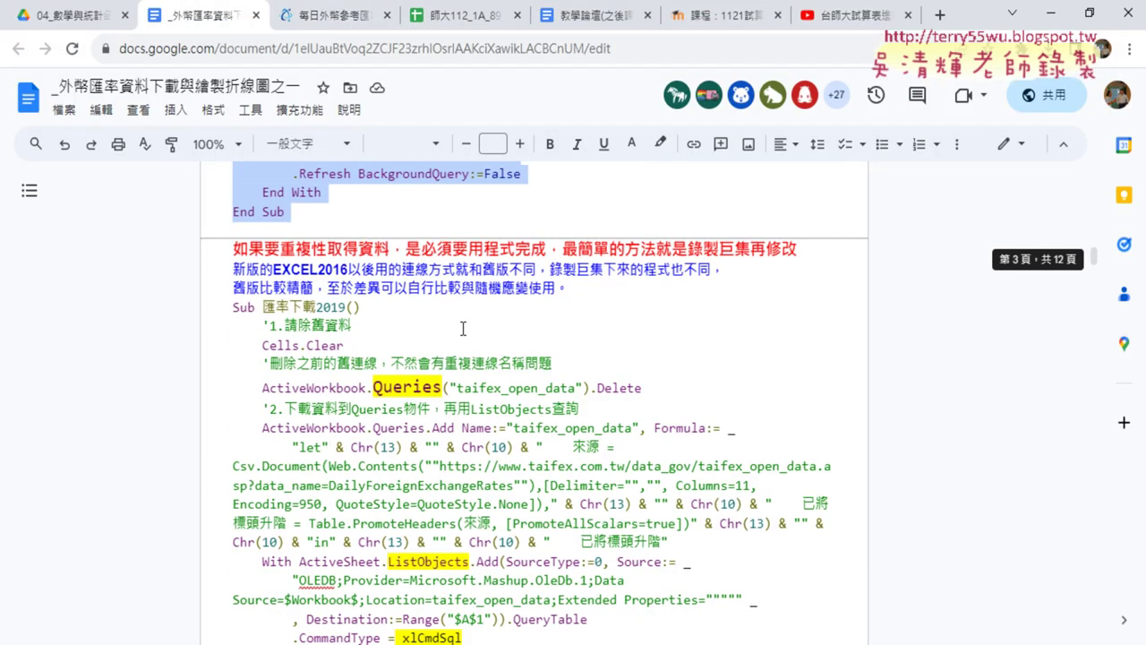
pyautogui.scroll(1, 414, 320)
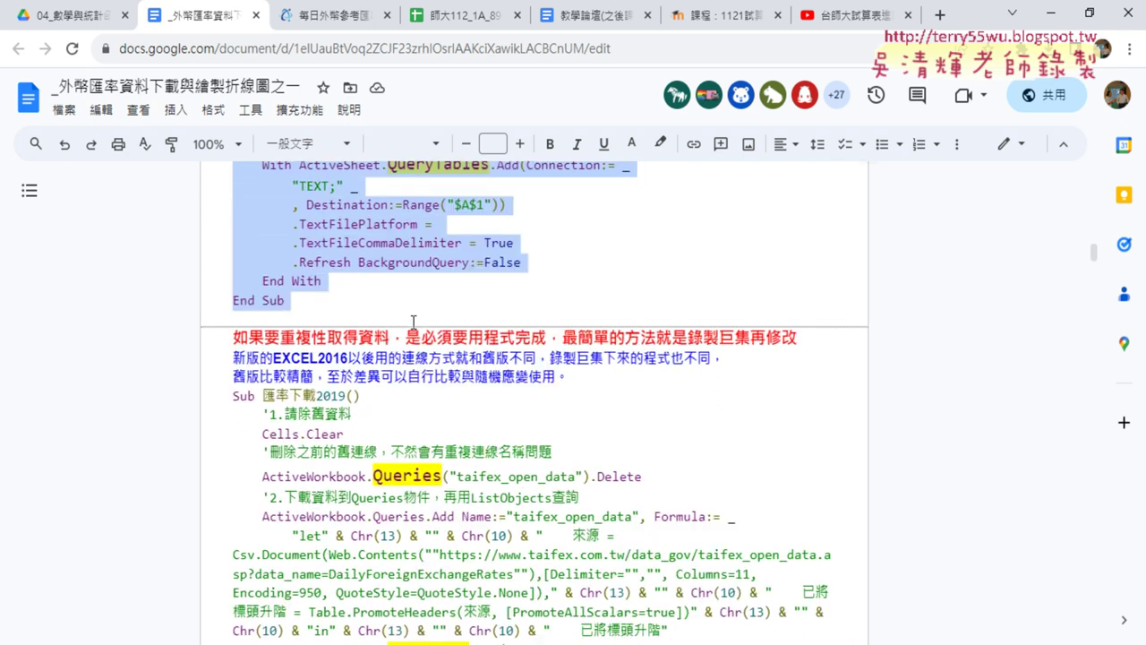
pyautogui.scroll(2, 414, 321)
pyautogui.click(417, 343)
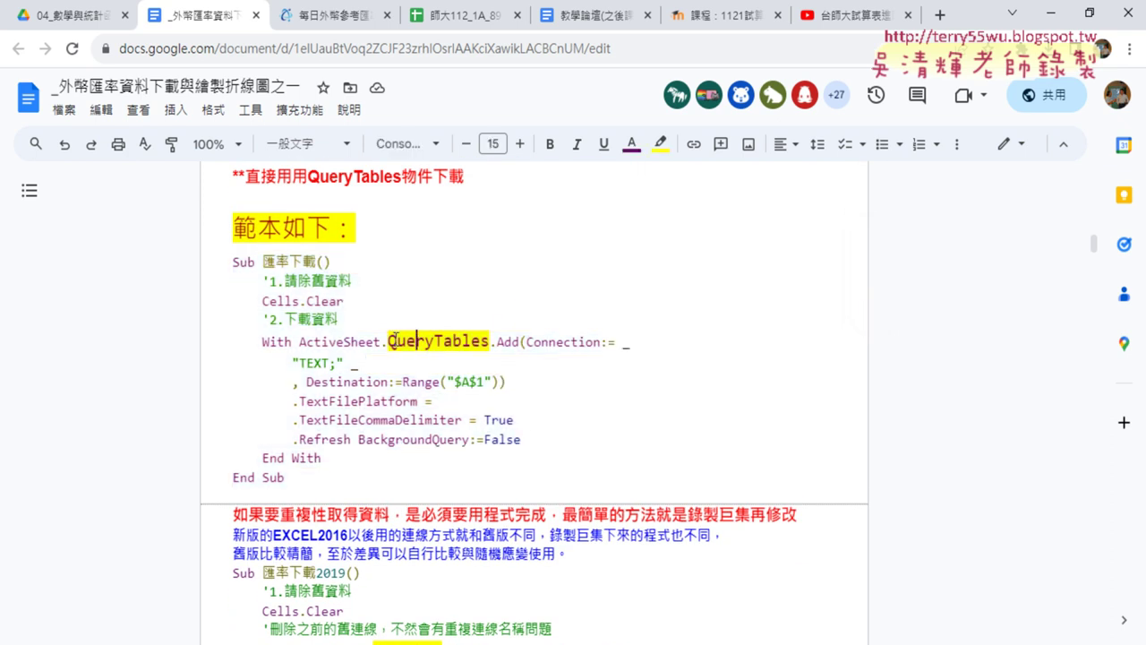
pyautogui.doubleClick(430, 341)
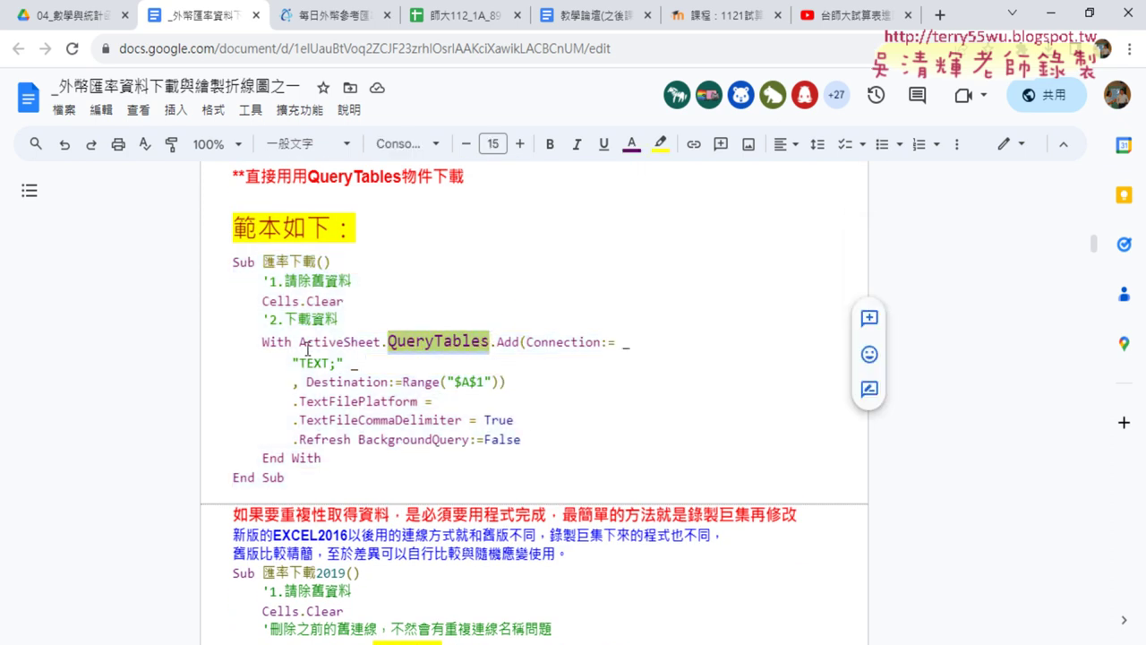
pyautogui.moveTo(301, 474); pyautogui.dragTo(225, 261)
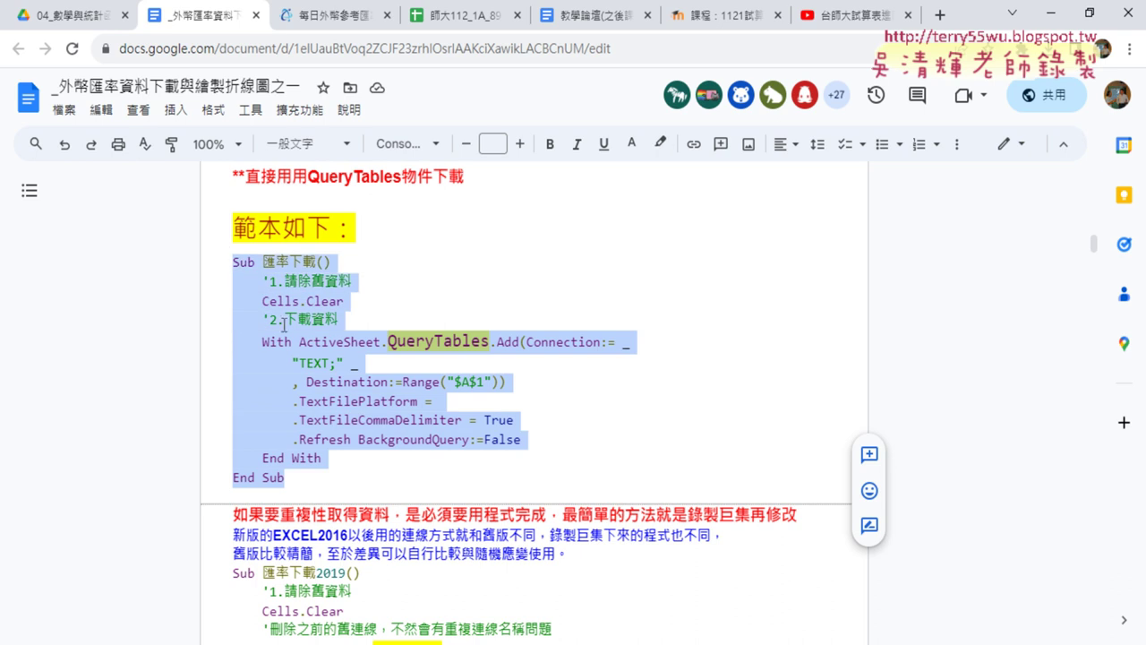
# Scroll down to the 匯率下載2019 code and select the word Queries
pyautogui.scroll(-3, 344, 352)
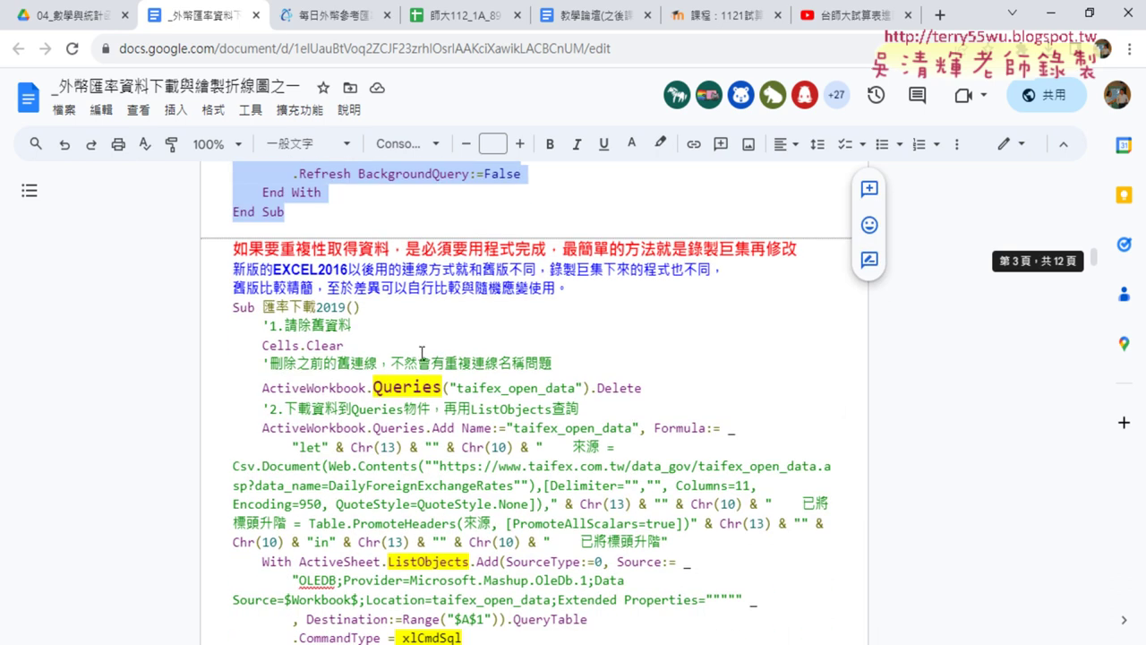
pyautogui.scroll(-1, 386, 313)
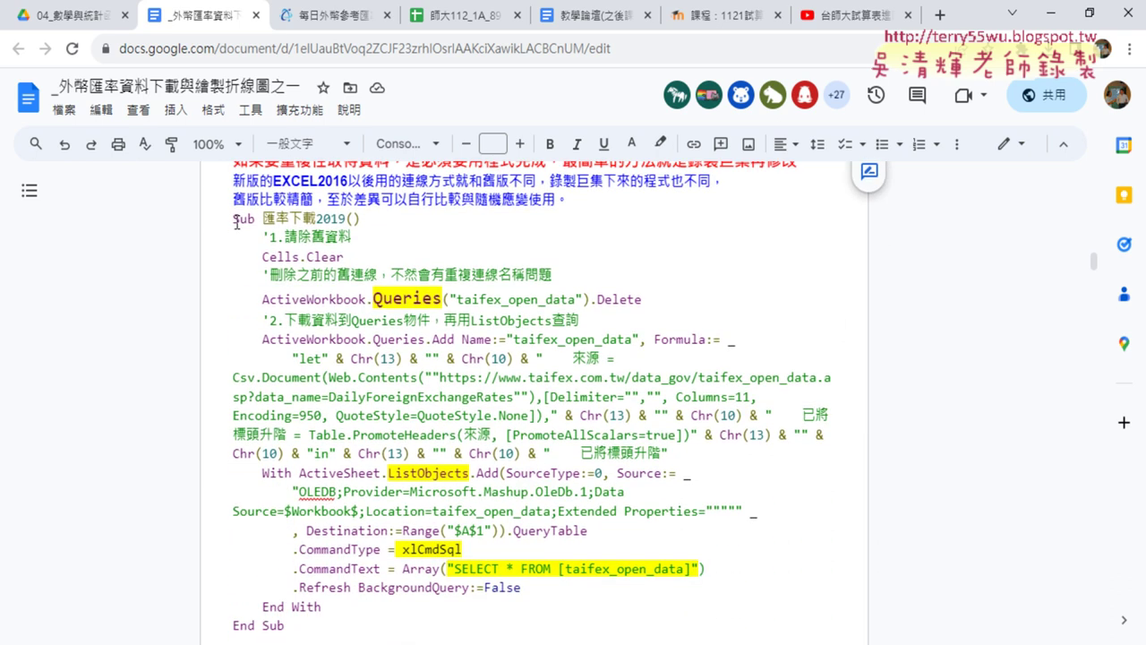
pyautogui.moveTo(236, 222); pyautogui.dragTo(362, 299)
pyautogui.click(377, 299)
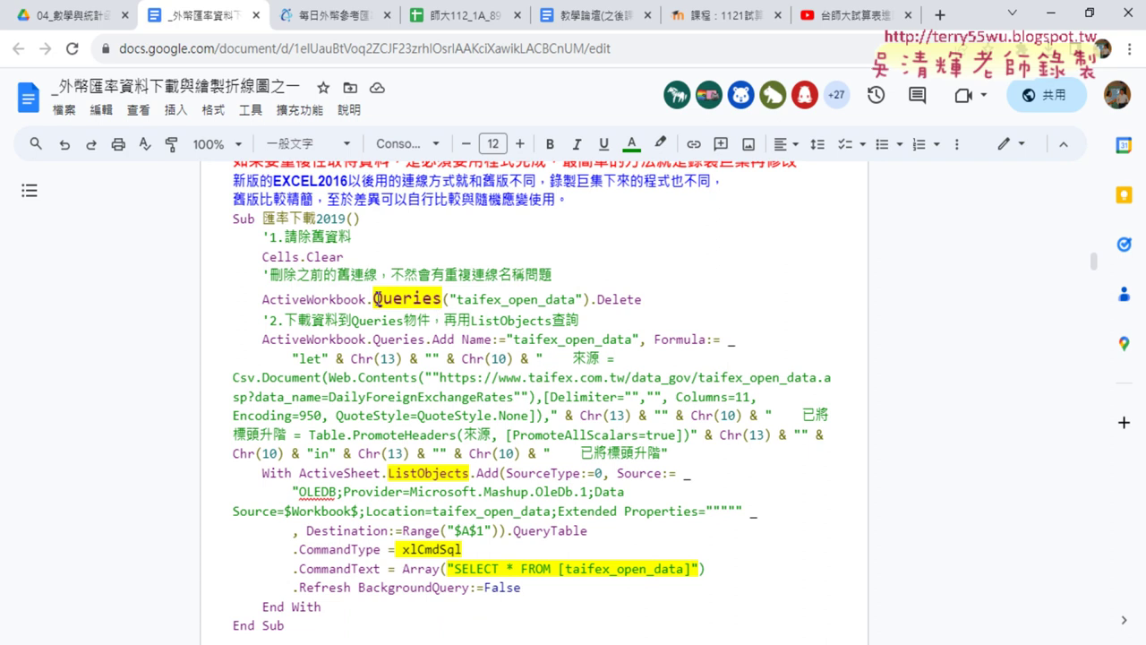
pyautogui.doubleClick(394, 299)
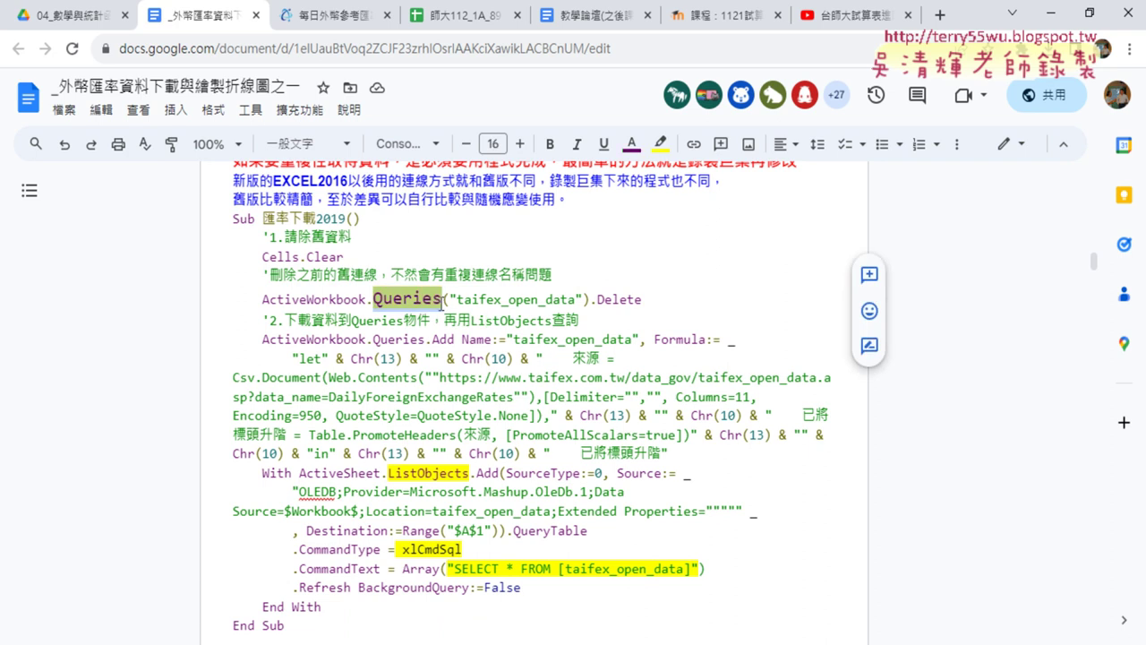
# Reselect the whole QueryTables sample macro, then bring up the Excel window previews
pyautogui.scroll(-1, 441, 300)
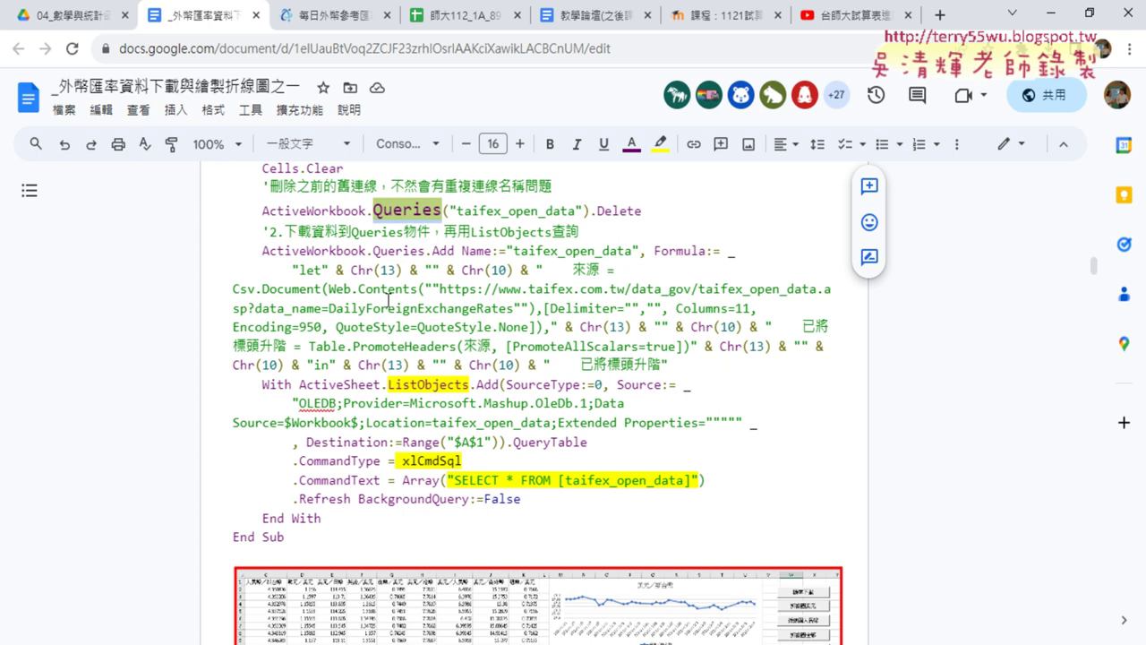
pyautogui.scroll(2, 387, 298)
pyautogui.scroll(3, 394, 296)
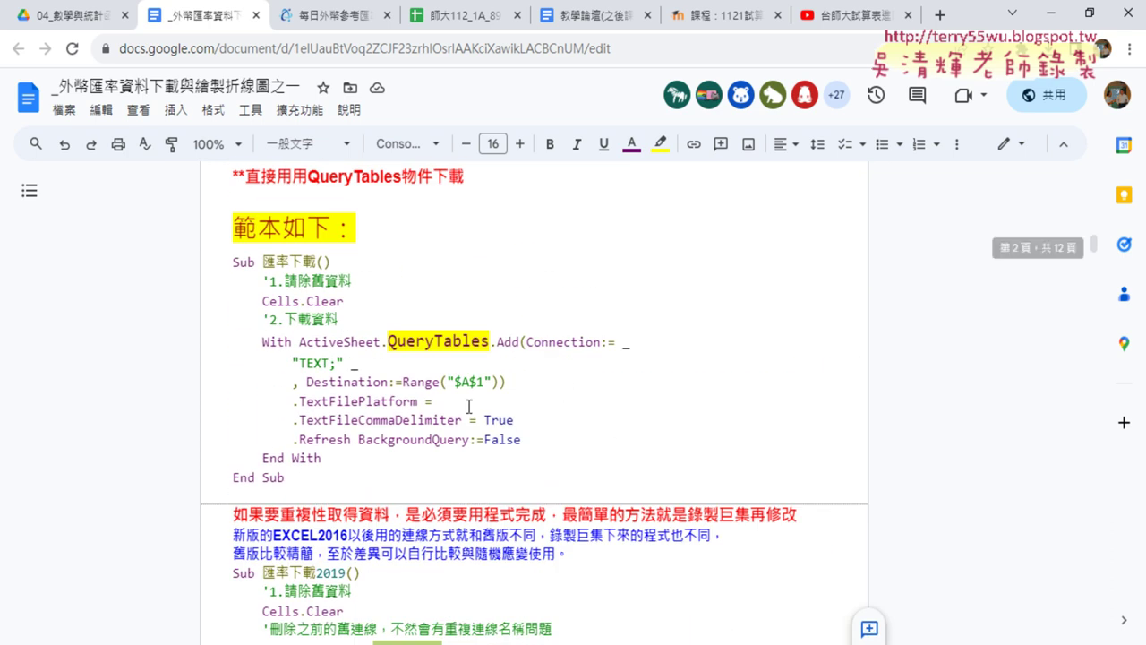
pyautogui.moveTo(323, 477); pyautogui.dragTo(222, 258)
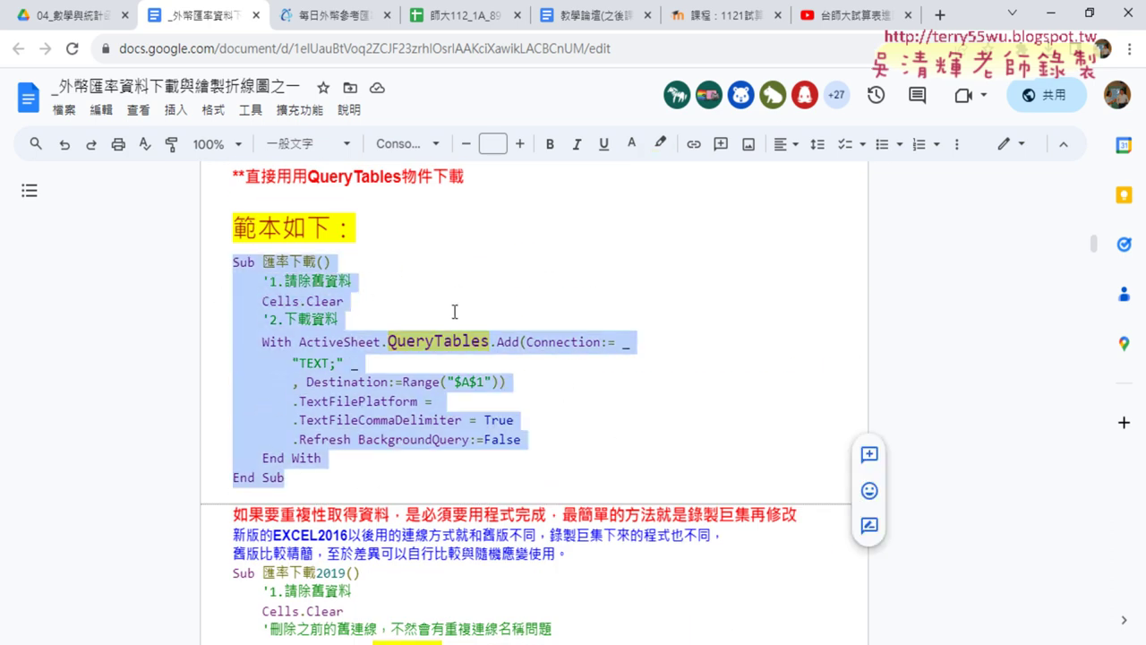
pyautogui.scroll(-4, 455, 310)
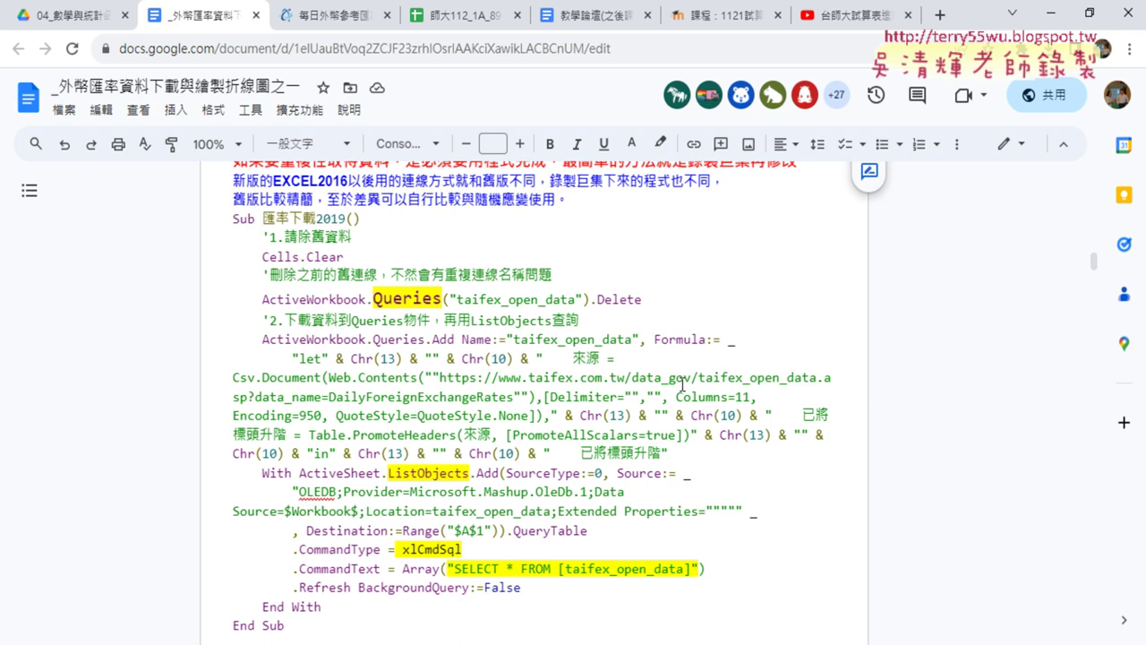
pyautogui.scroll(3, 683, 385)
pyautogui.scroll(1, 537, 358)
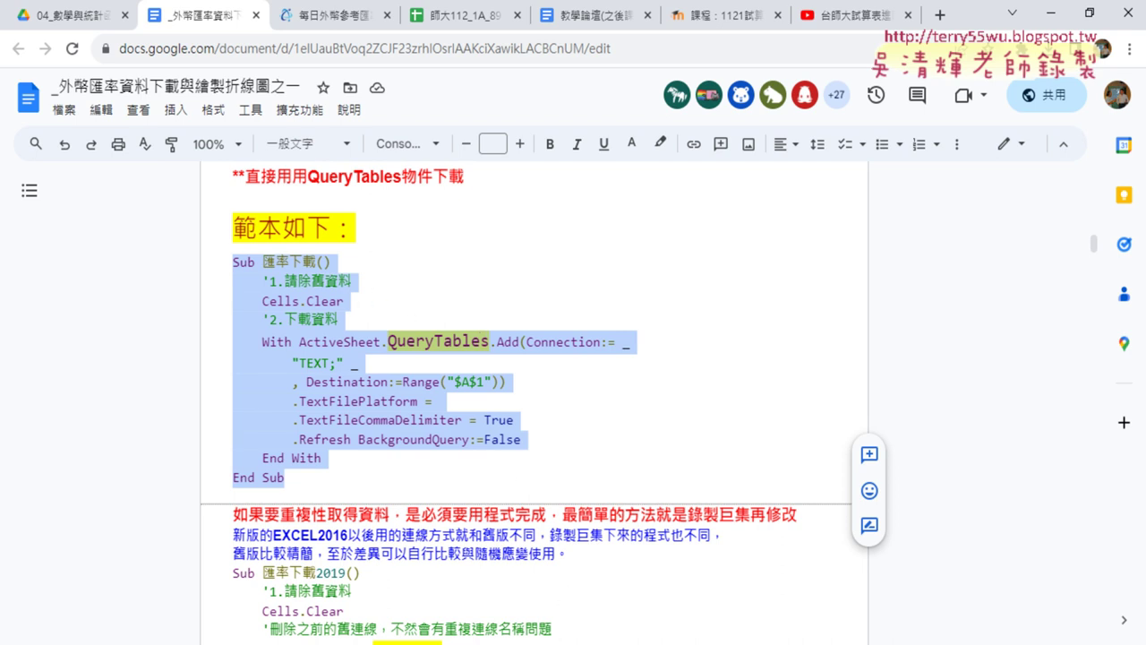
pyautogui.click(537, 643)
pyautogui.click(528, 614)
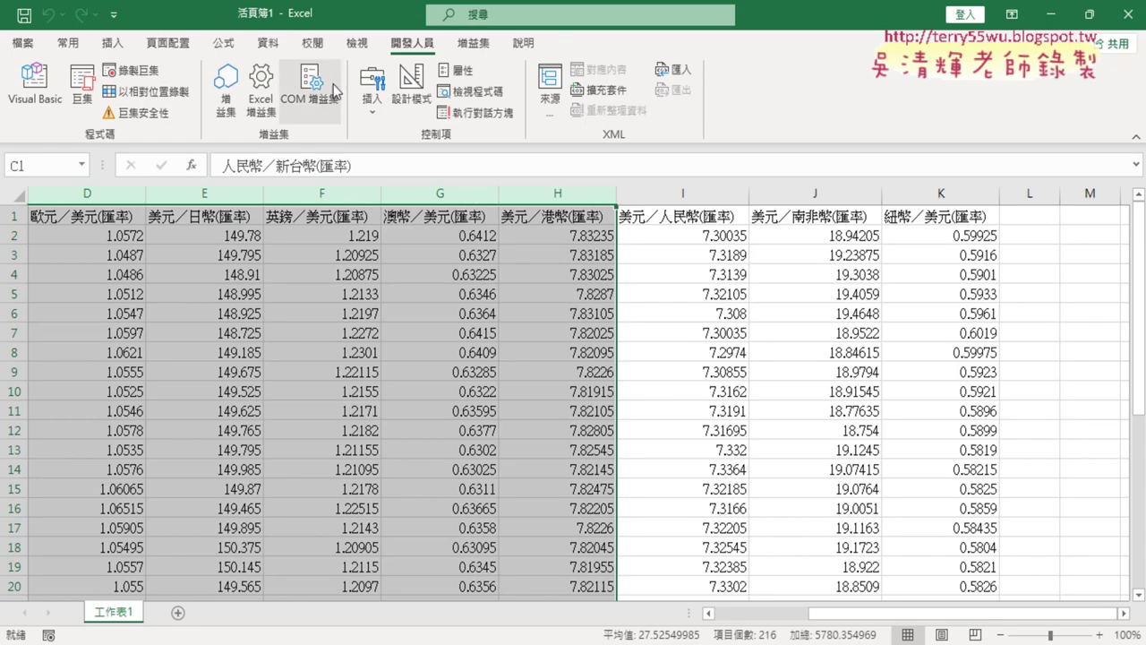
pyautogui.click(267, 43)
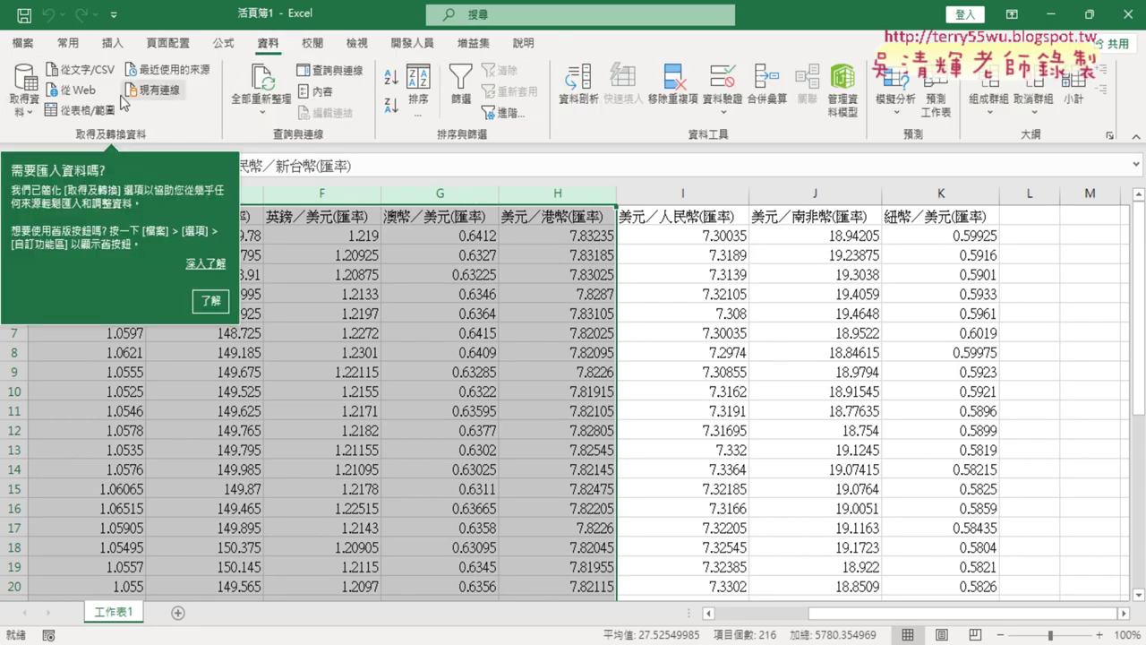
pyautogui.click(33, 114)
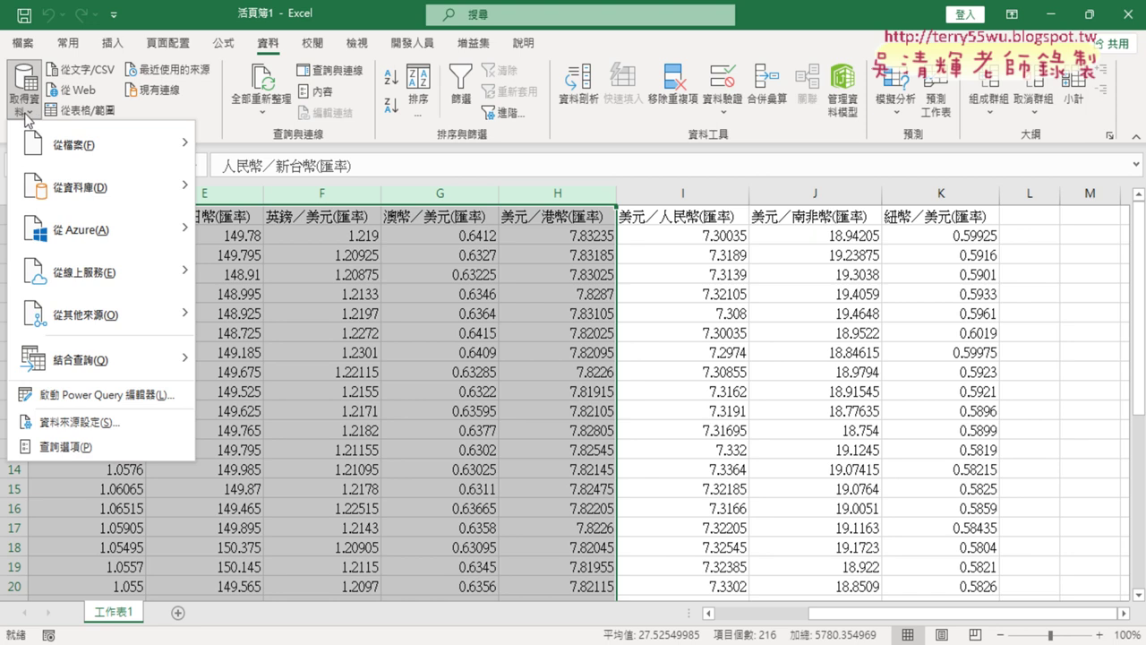
pyautogui.moveTo(83, 143)
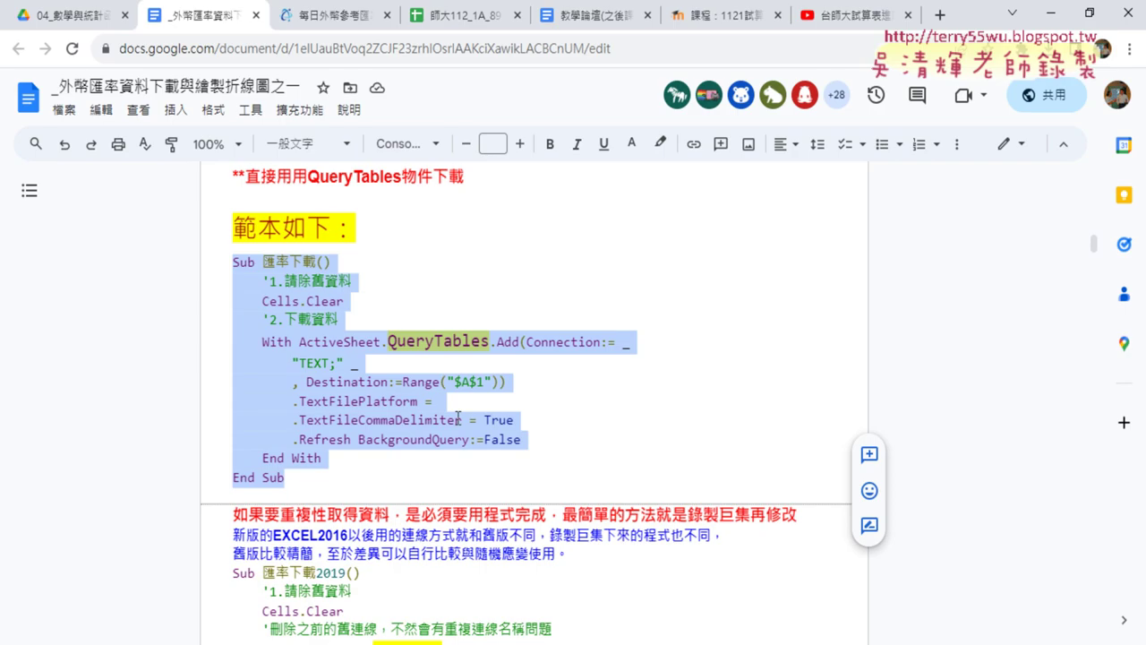
# Scroll down through the XMLHTTP, TextToColumns and chart macro sections of the notes
pyautogui.scroll(-5, 457, 418)
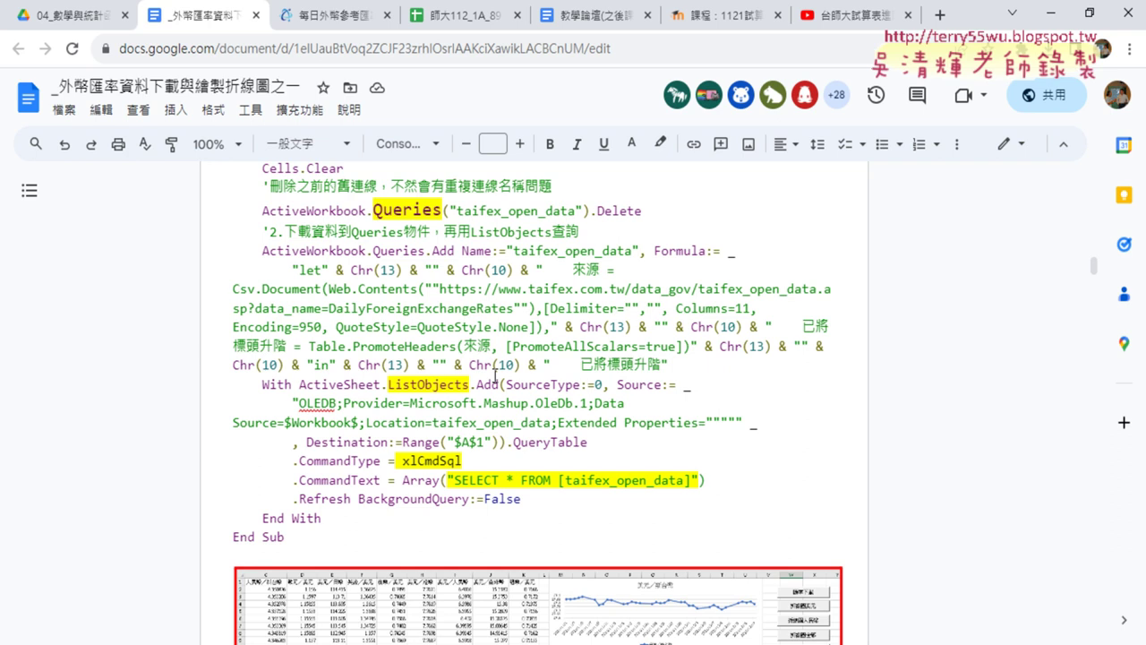
pyautogui.scroll(-2, 495, 376)
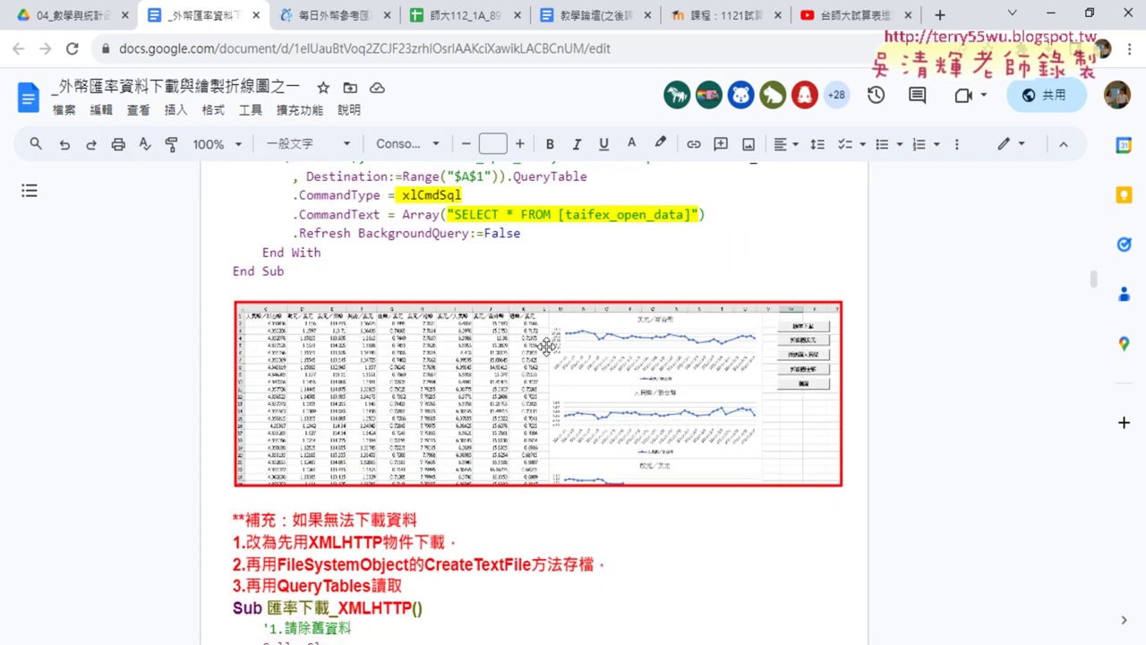
pyautogui.scroll(-2, 537, 340)
pyautogui.scroll(-2, 572, 338)
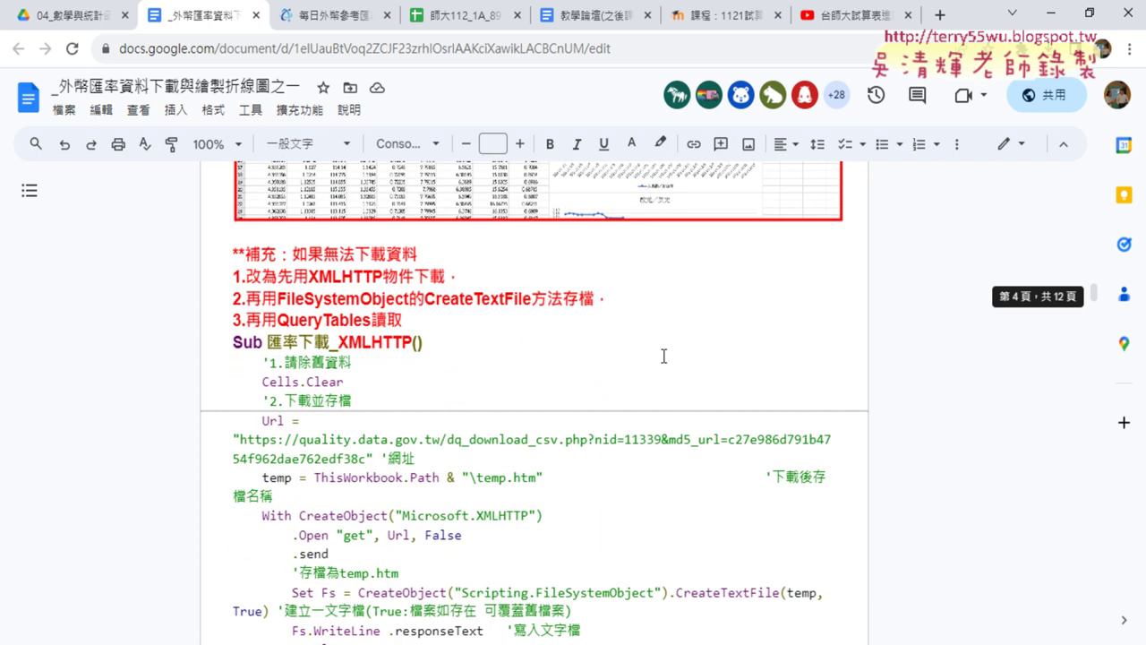
pyautogui.scroll(-2, 663, 360)
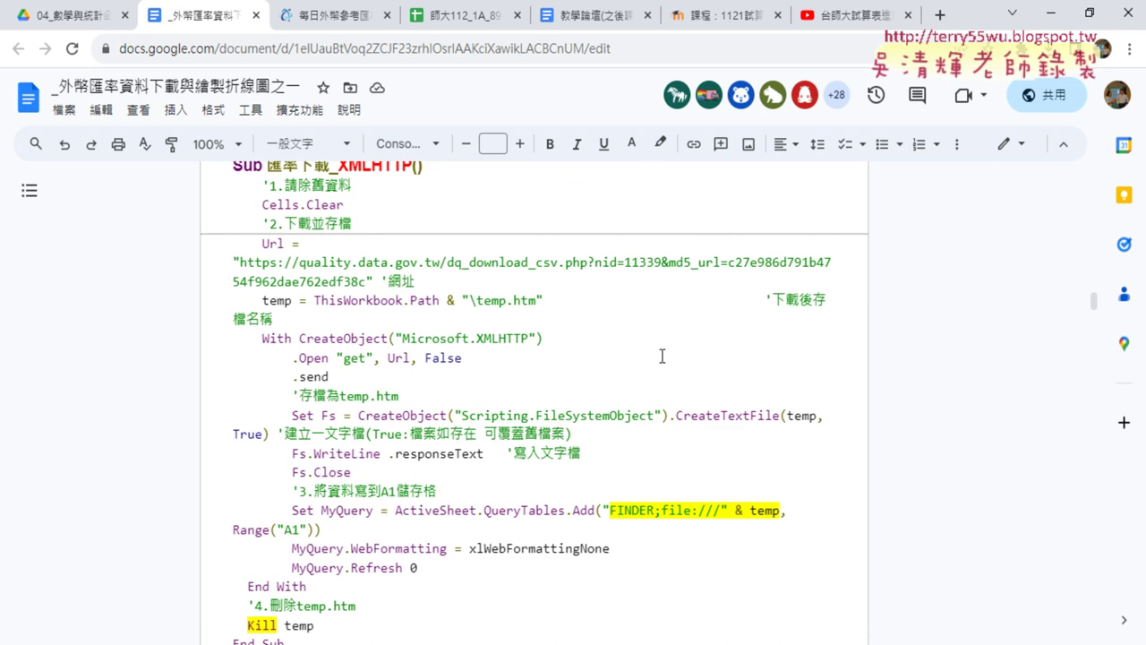
pyautogui.scroll(-3, 661, 357)
pyautogui.scroll(-2, 662, 356)
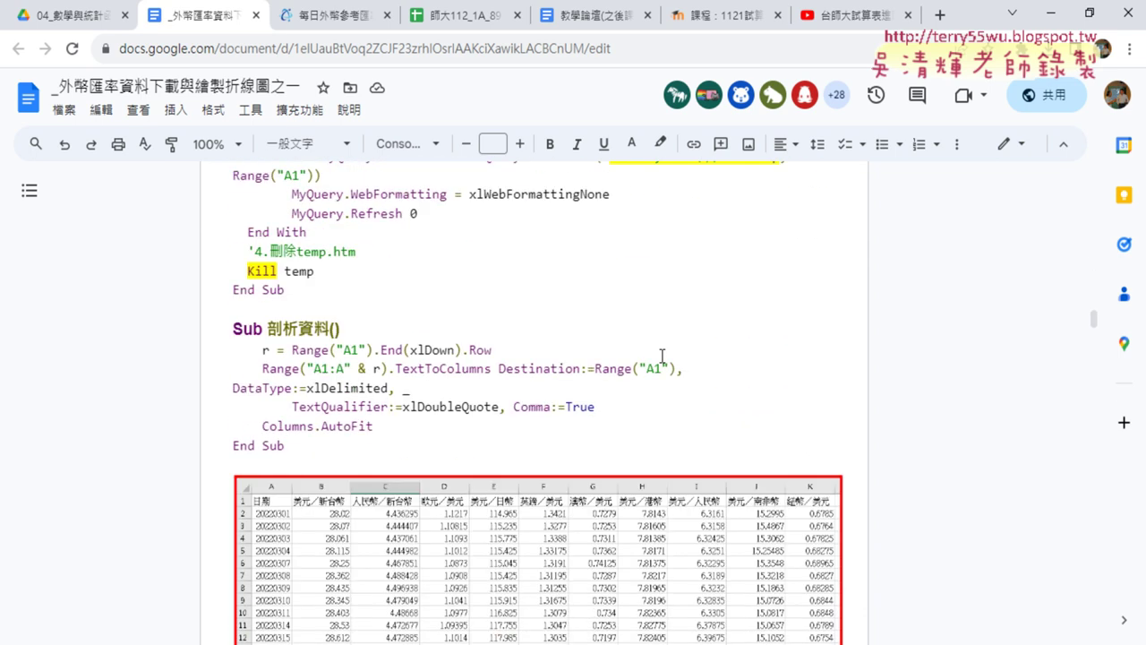
pyautogui.scroll(-2, 661, 356)
pyautogui.scroll(-2, 661, 356)
pyautogui.scroll(-3, 660, 356)
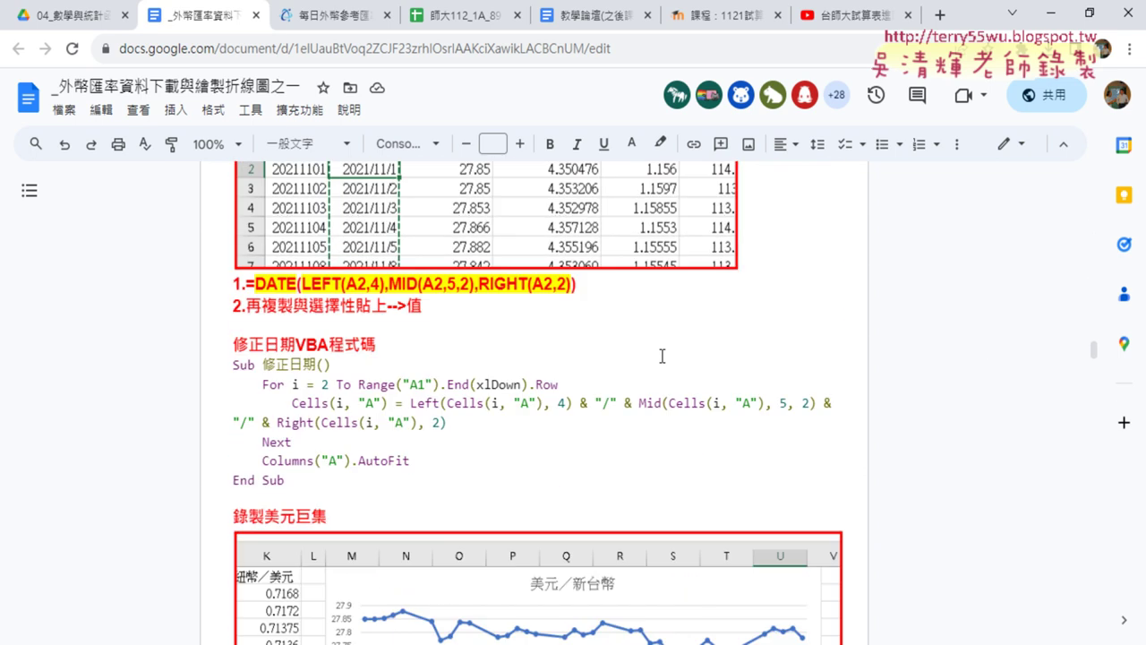
pyautogui.scroll(-2, 661, 356)
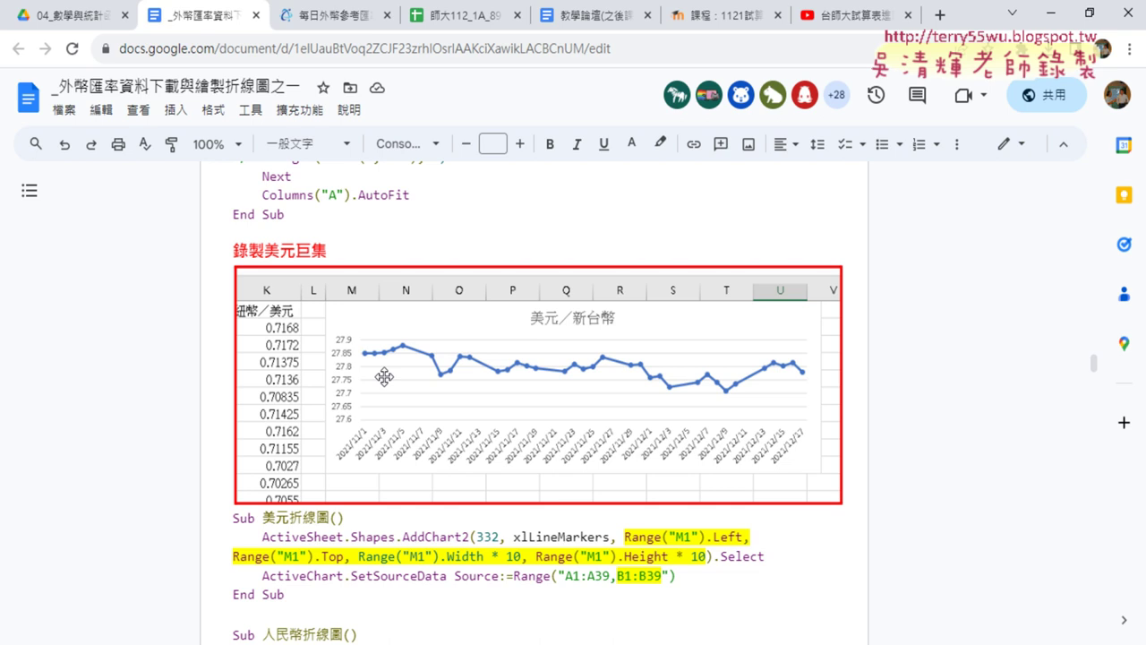
pyautogui.scroll(-5, 403, 339)
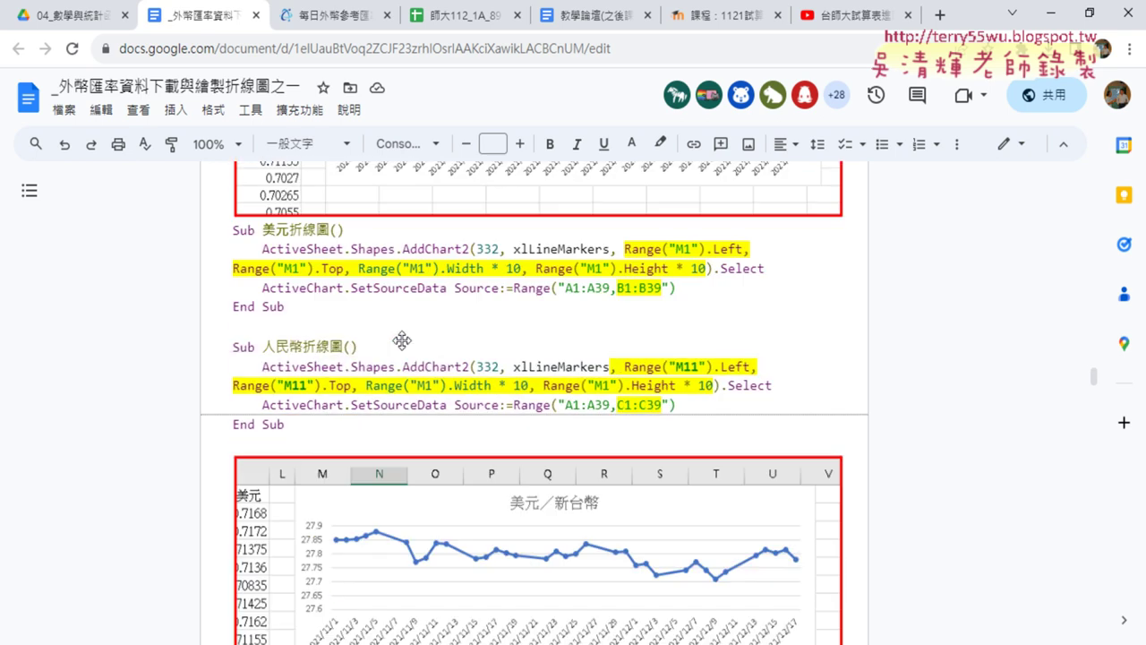
pyautogui.scroll(-2, 544, 317)
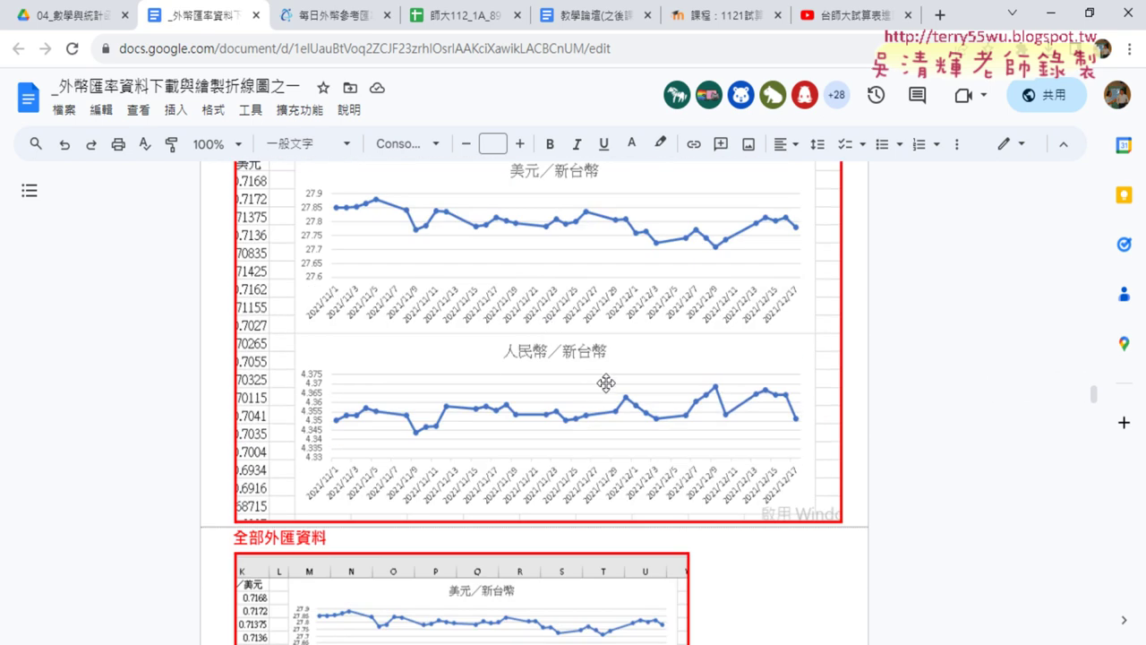
pyautogui.scroll(-2, 609, 384)
pyautogui.scroll(-3, 627, 390)
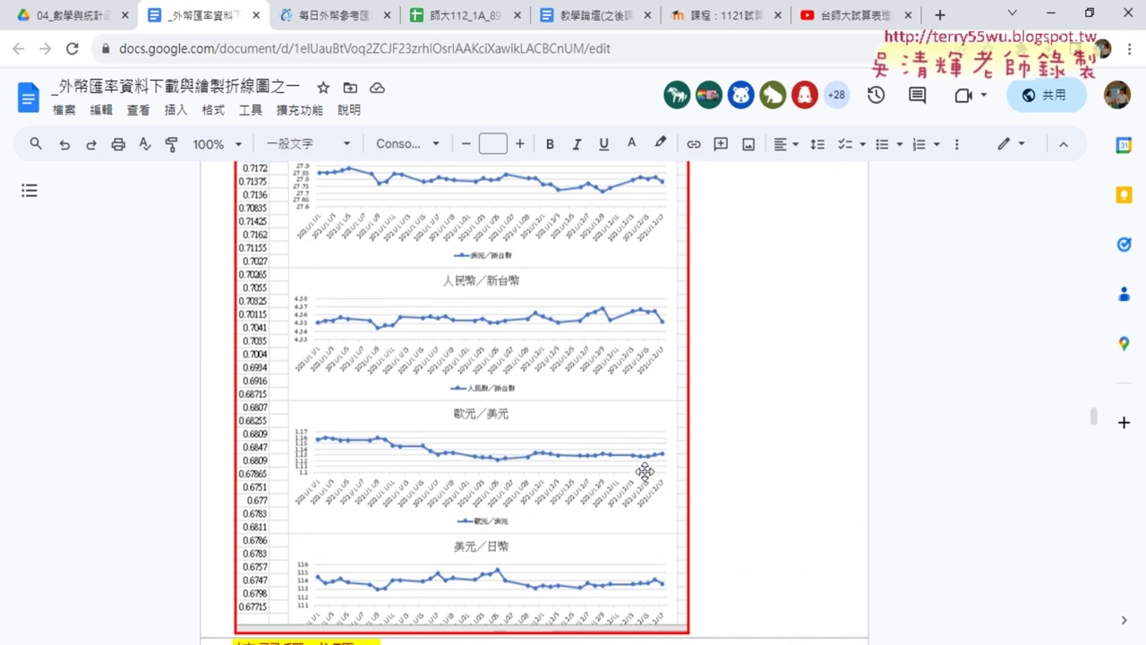
# Scroll back up through the 修正日期 macro and the 錄製美元巨集 chart section
pyautogui.scroll(2, 645, 471)
pyautogui.scroll(3, 645, 471)
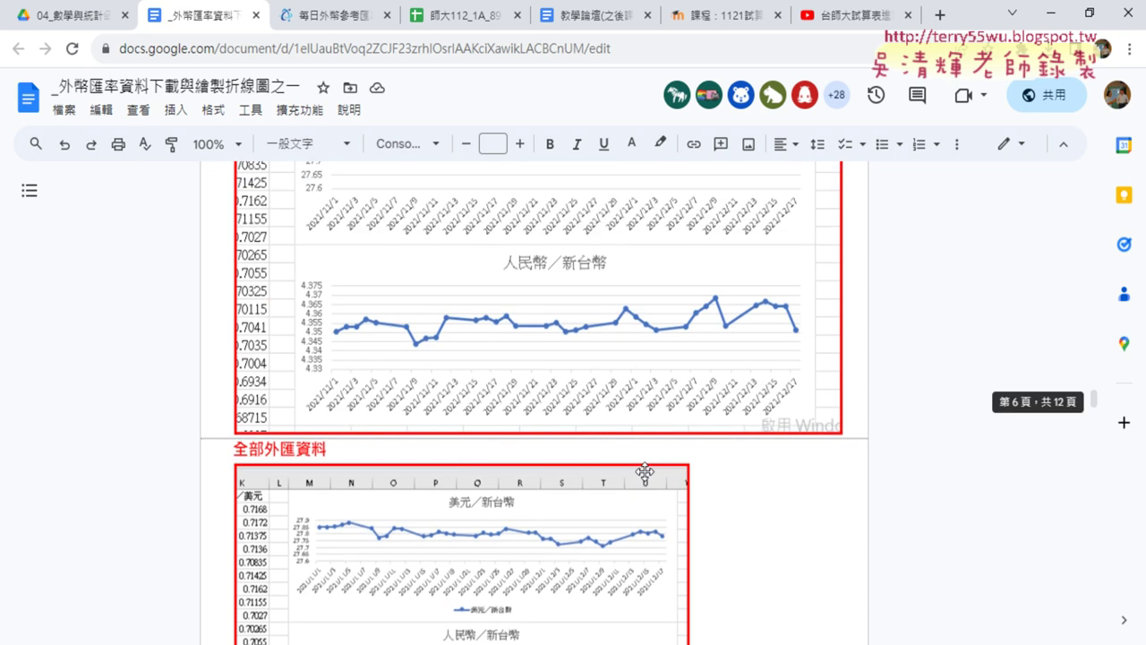
pyautogui.scroll(3, 645, 471)
pyautogui.scroll(2, 644, 471)
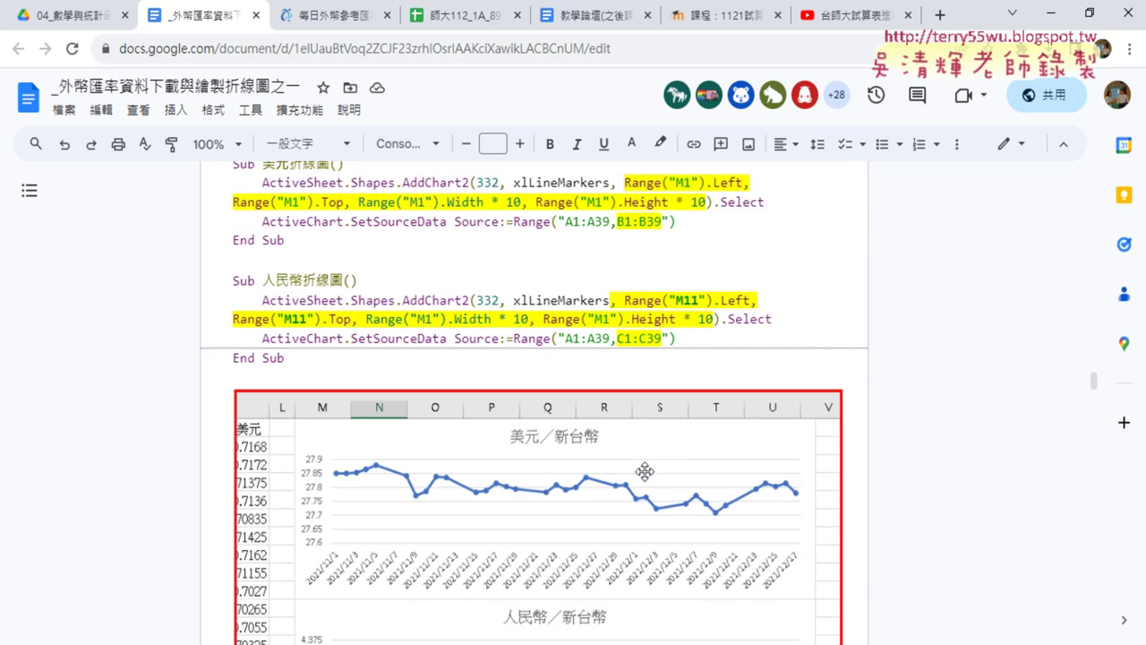
pyautogui.scroll(1, 645, 471)
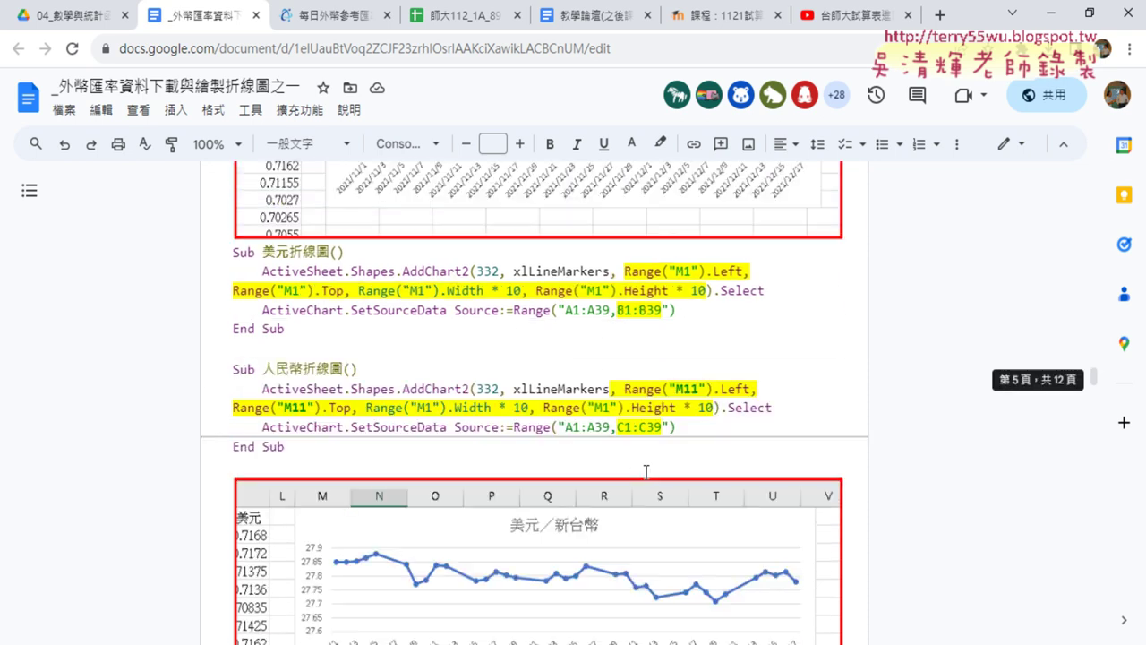
pyautogui.scroll(2, 645, 471)
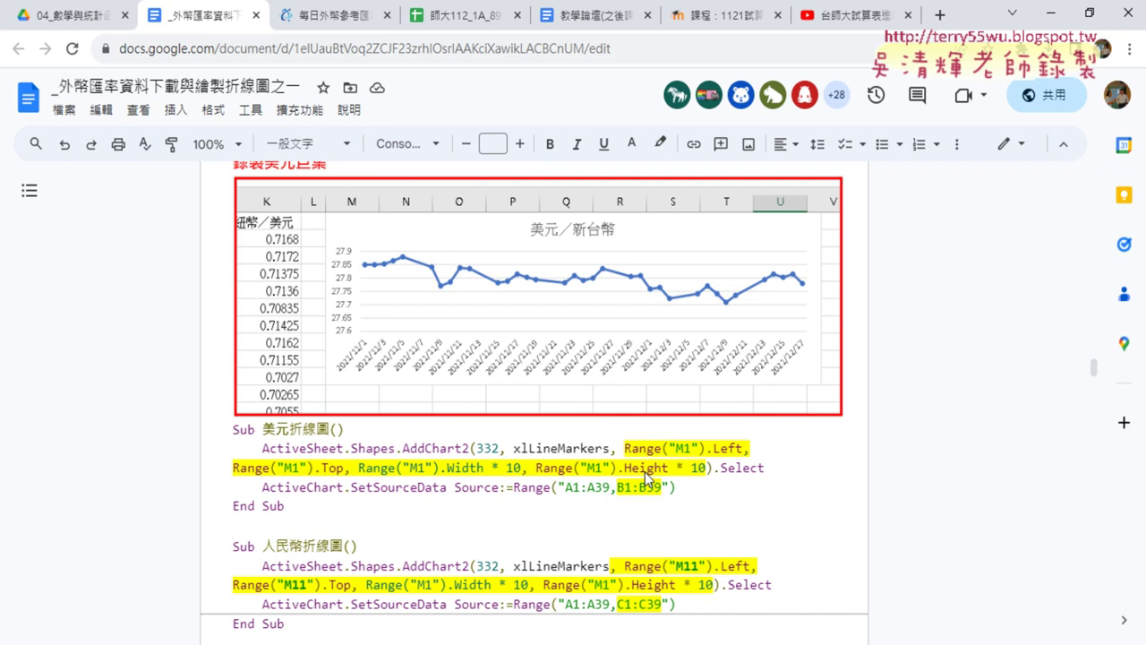
pyautogui.scroll(2, 644, 472)
pyautogui.scroll(1, 645, 472)
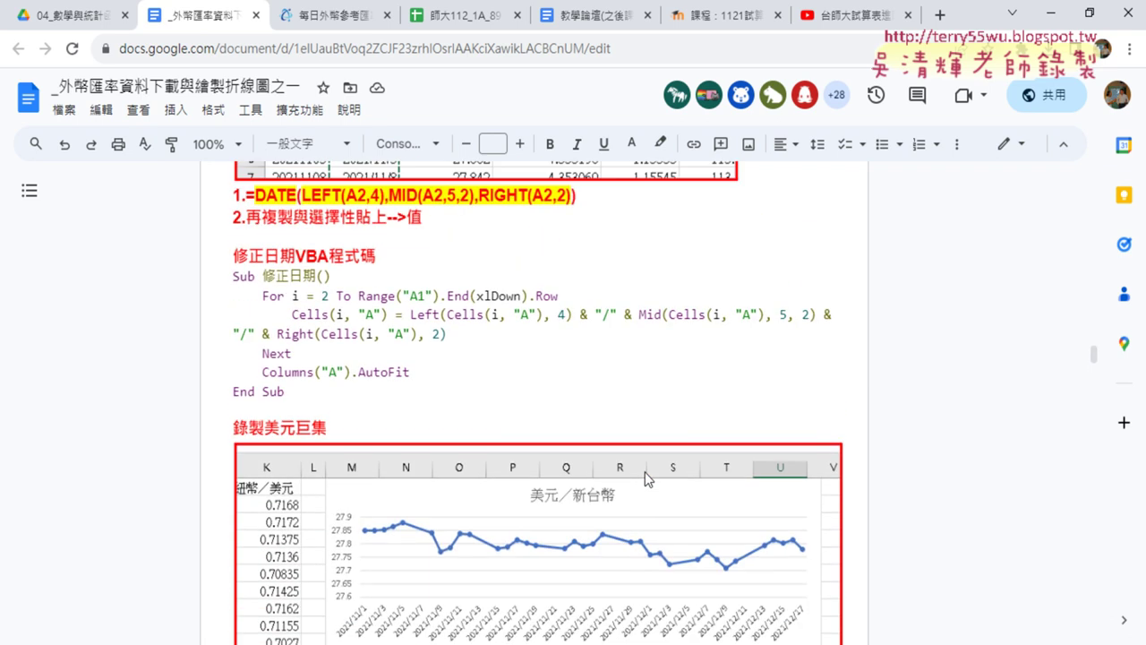
# Back in Excel, select A1:B36 covering the 日期 and 美元／新台幣(匯率) columns
pyautogui.click(1057, 16)
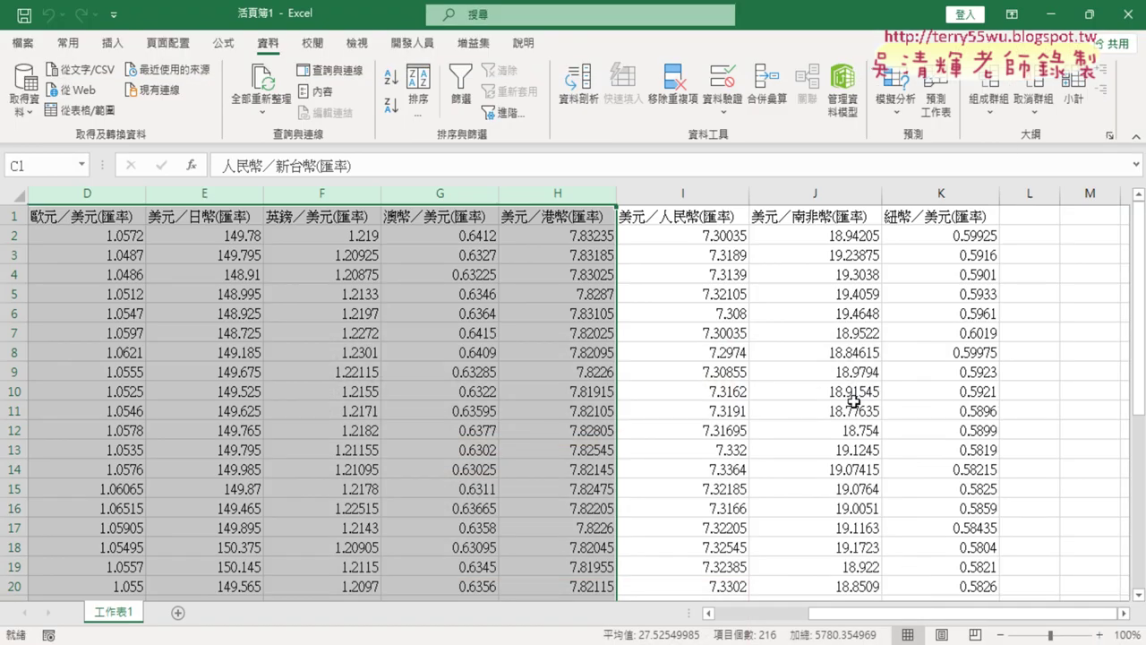
pyautogui.moveTo(931, 614); pyautogui.dragTo(842, 613)
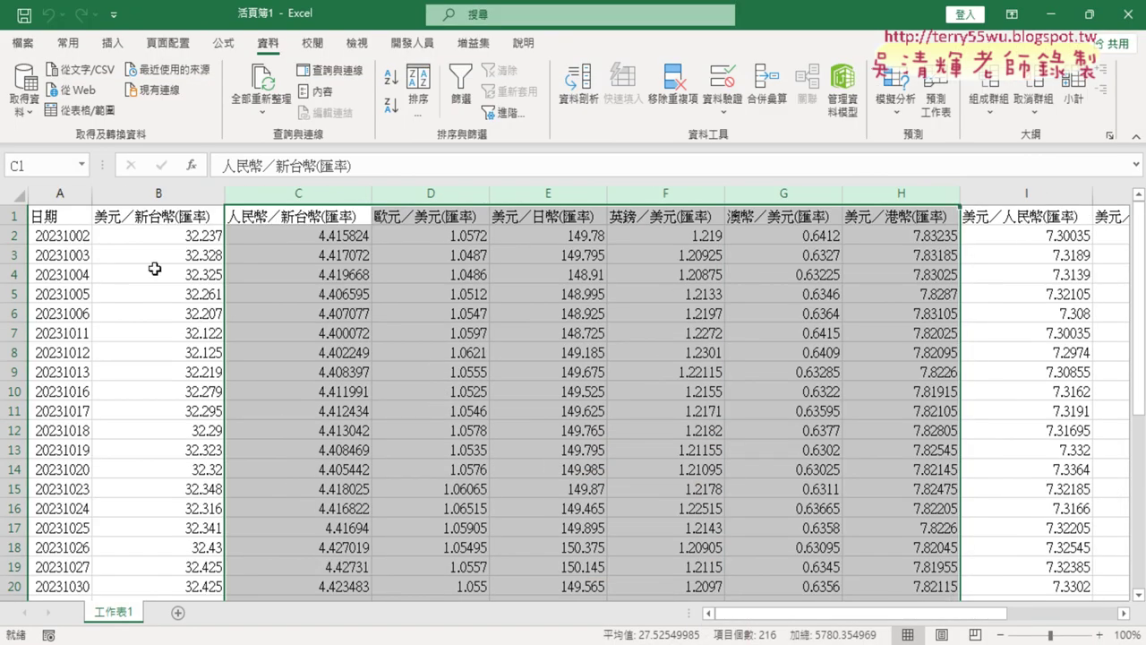
pyautogui.click(49, 216)
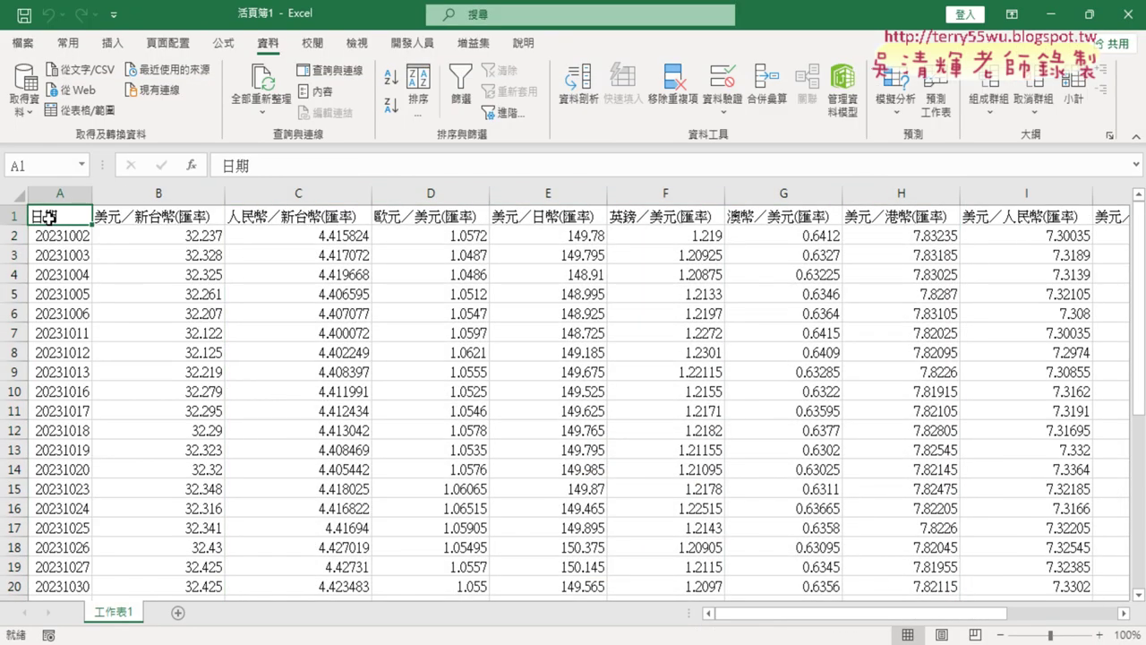
pyautogui.click(55, 193)
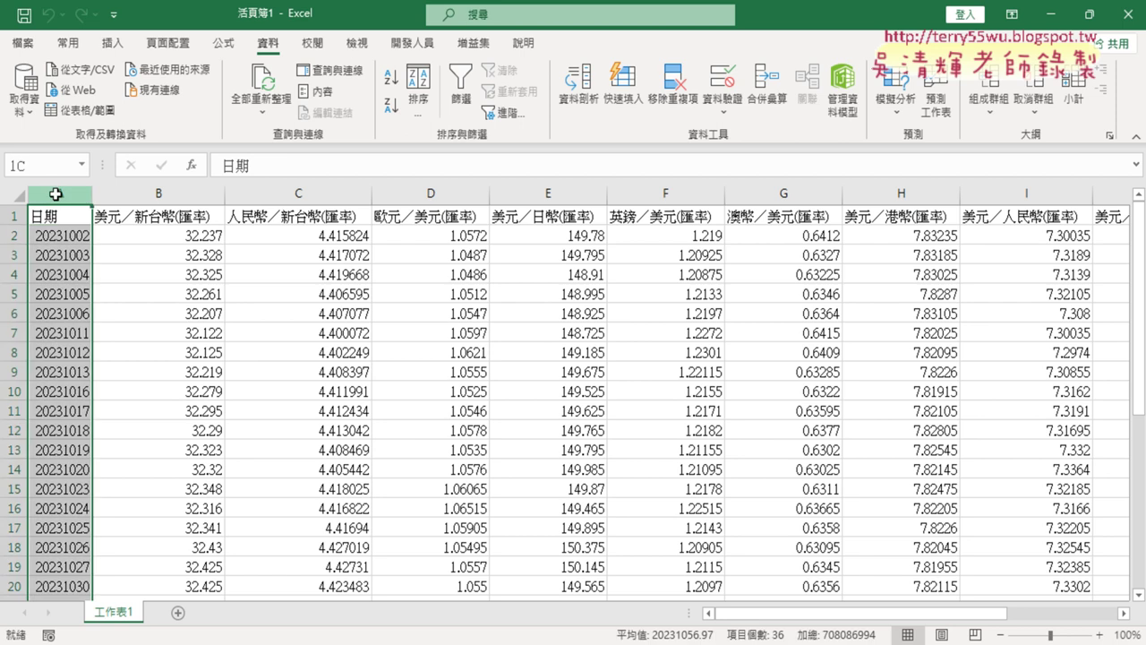
pyautogui.click(54, 217)
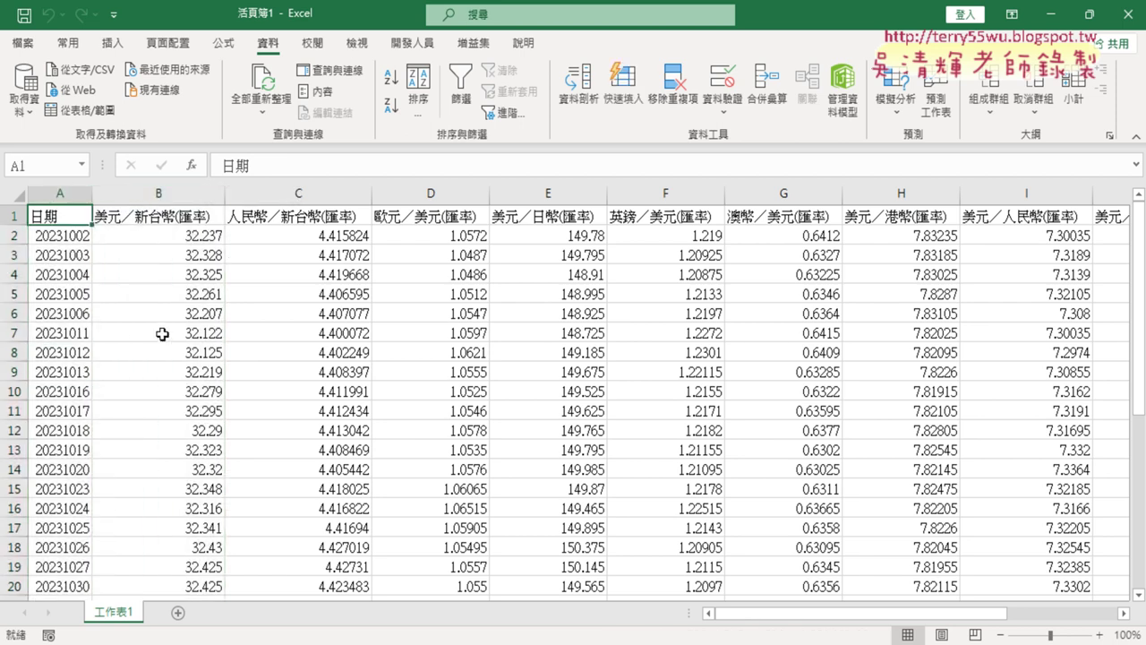
pyautogui.scroll(-5, 121, 396)
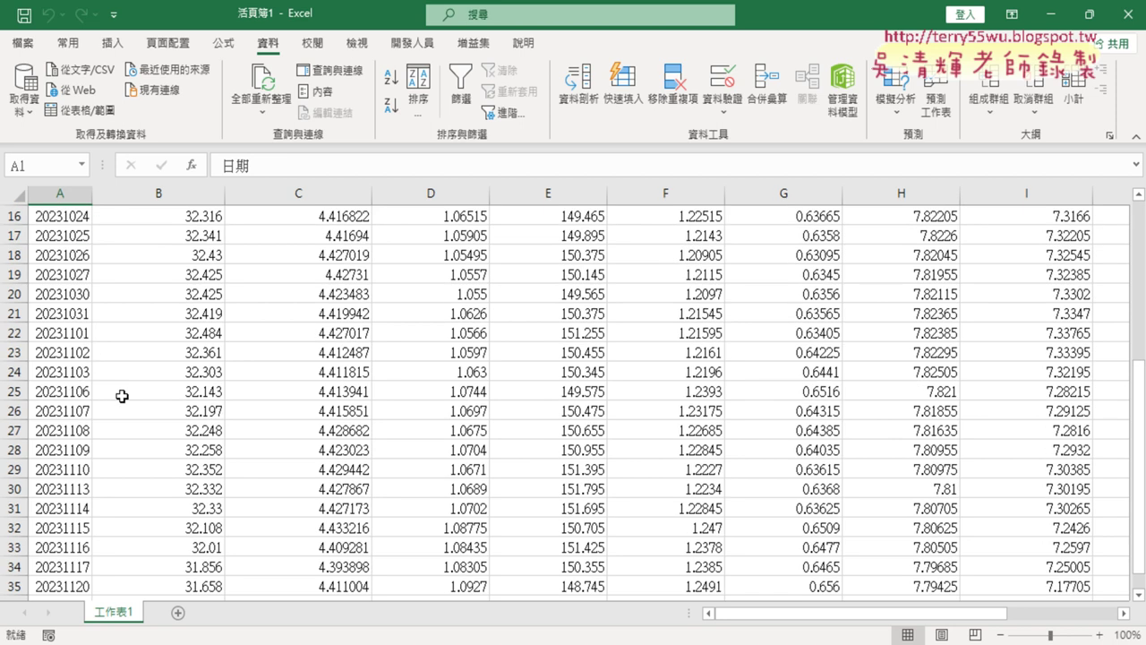
pyautogui.scroll(-4, 135, 394)
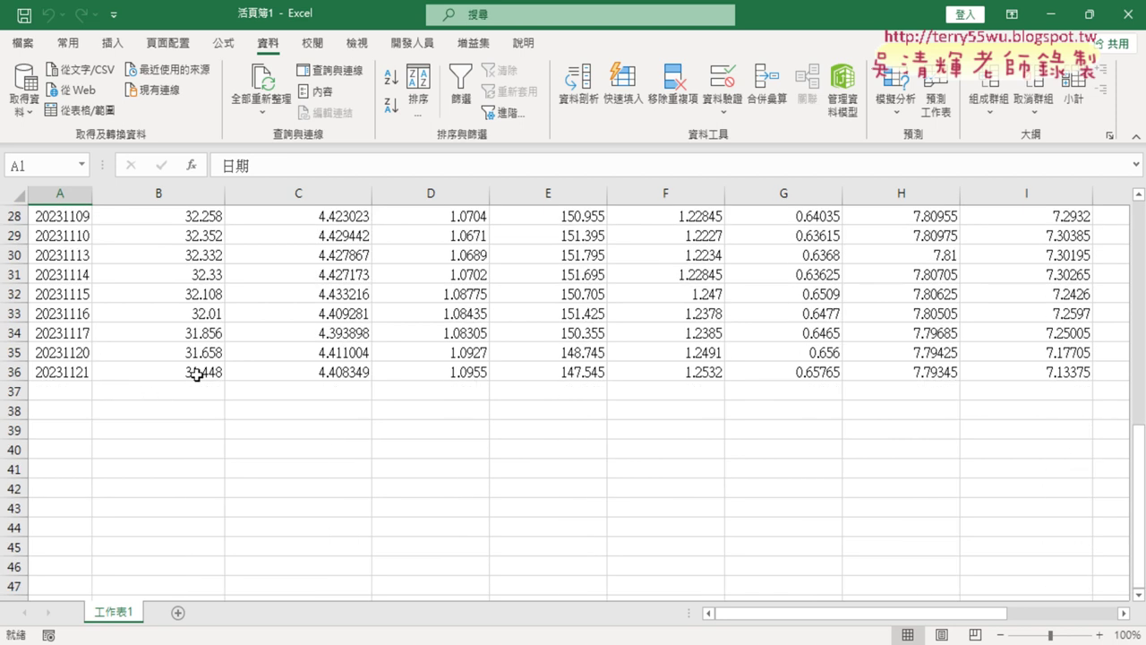
pyautogui.keyDown('shift'); pyautogui.click(196, 374); pyautogui.keyUp('shift')
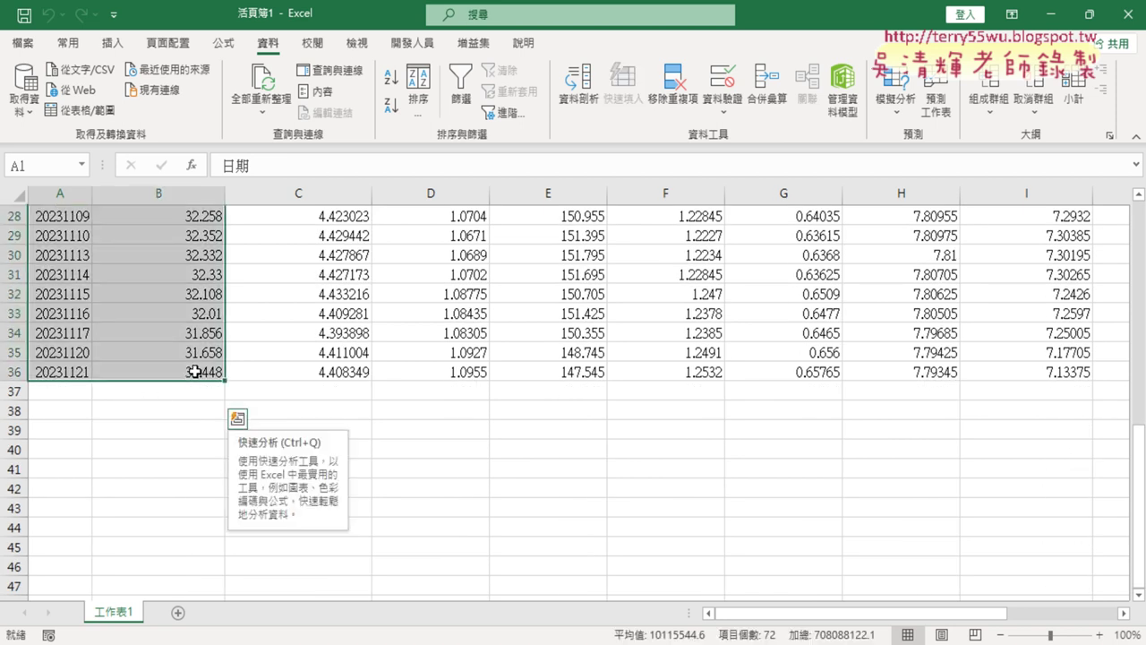
pyautogui.scroll(4, 195, 371)
pyautogui.scroll(4, 196, 371)
pyautogui.scroll(1, 191, 365)
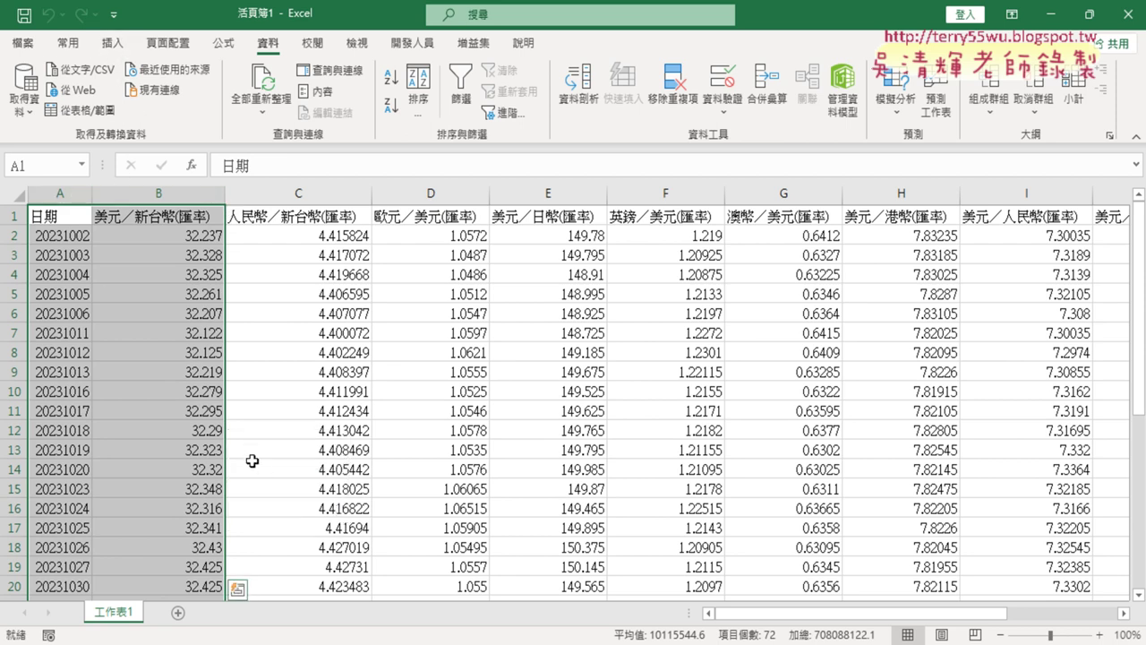
# Insert a Line with Markers chart from the Insert tab's line chart options
pyautogui.click(113, 42)
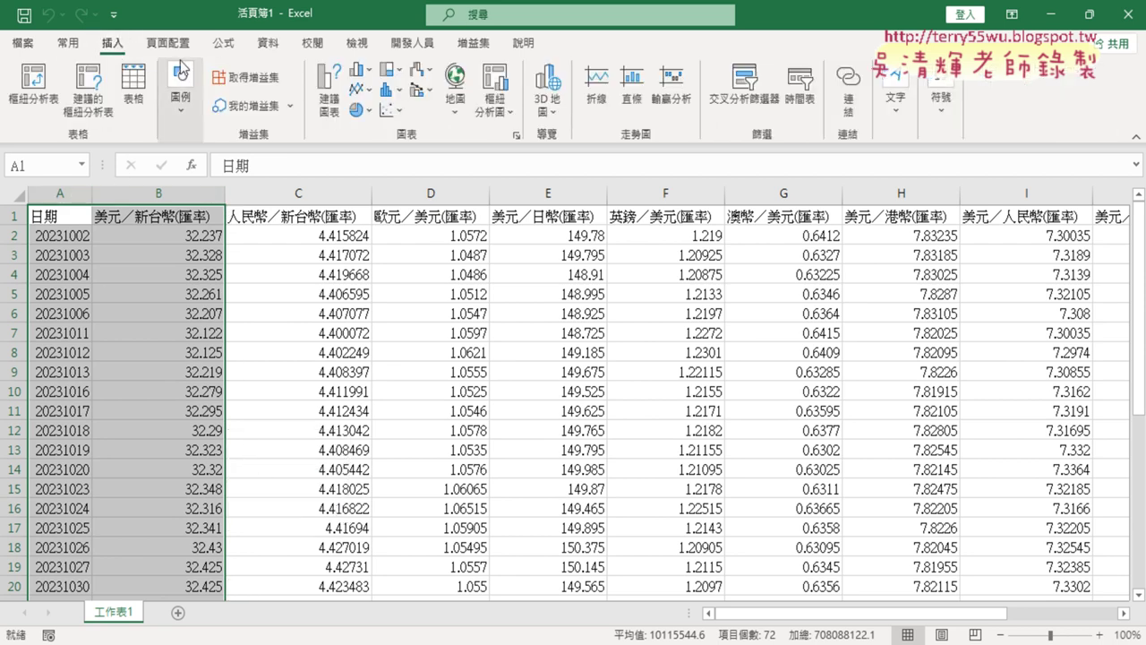
pyautogui.click(361, 89)
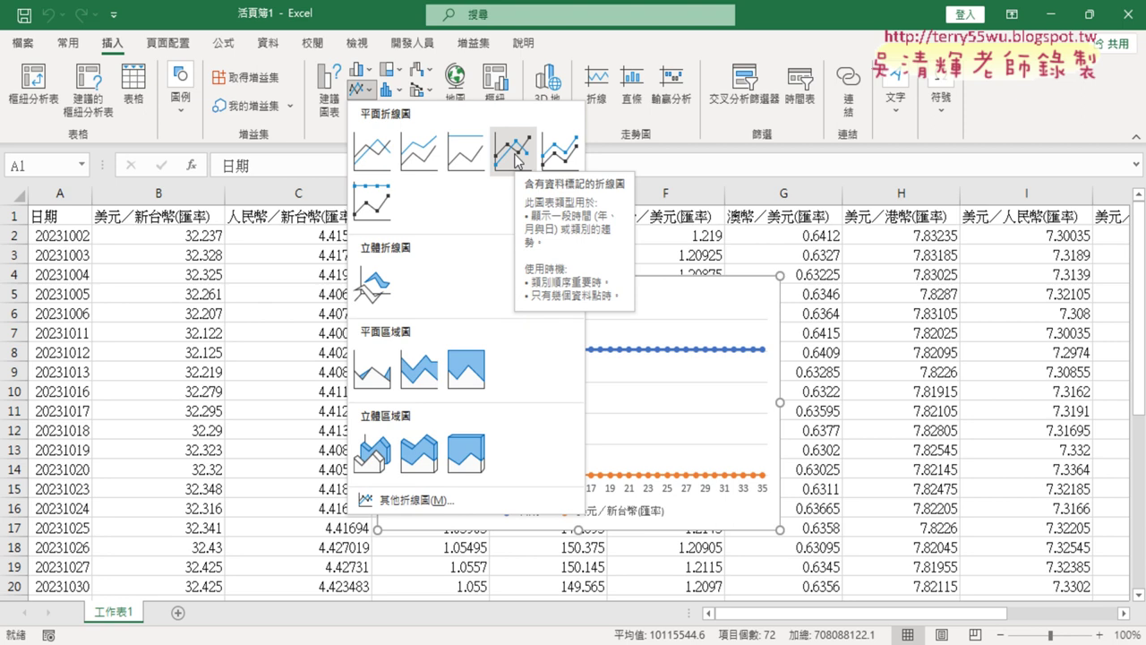
pyautogui.click(518, 161)
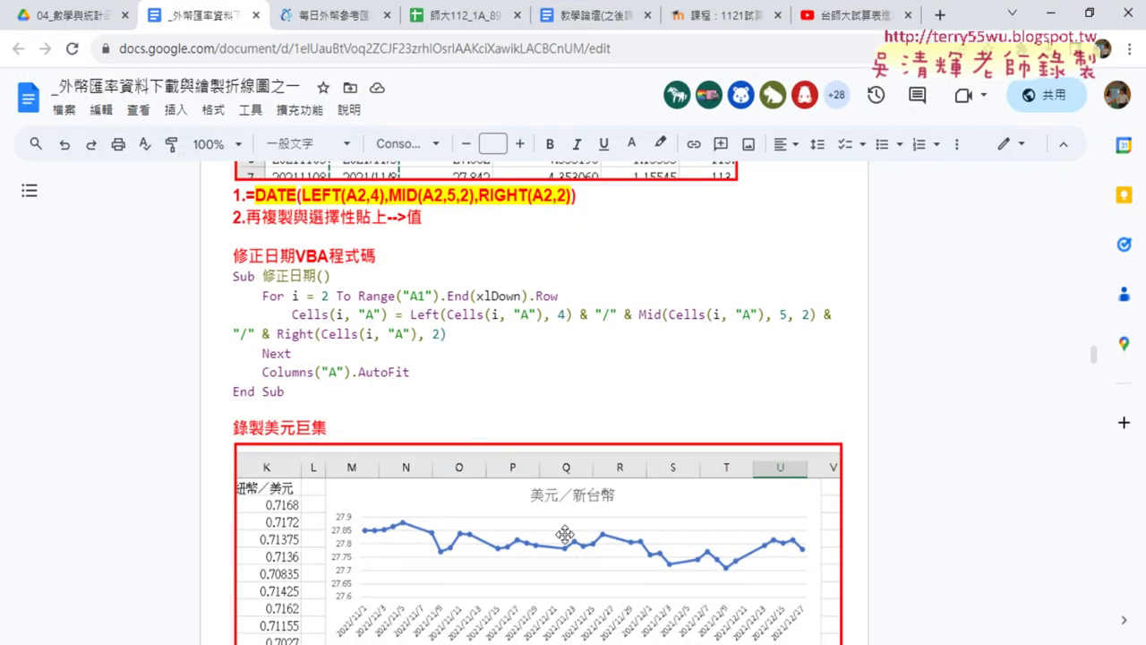
pyautogui.scroll(-2, 565, 535)
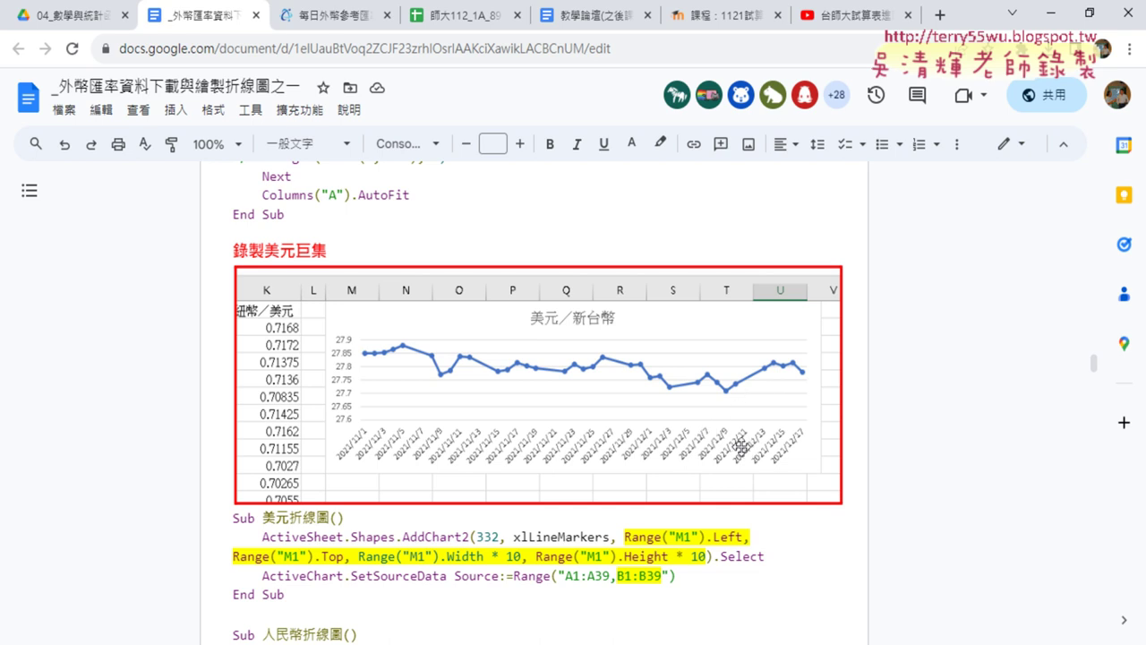
# Switch from Google Docs back to the Excel workbook with the line chart
pyautogui.click(1051, 12)
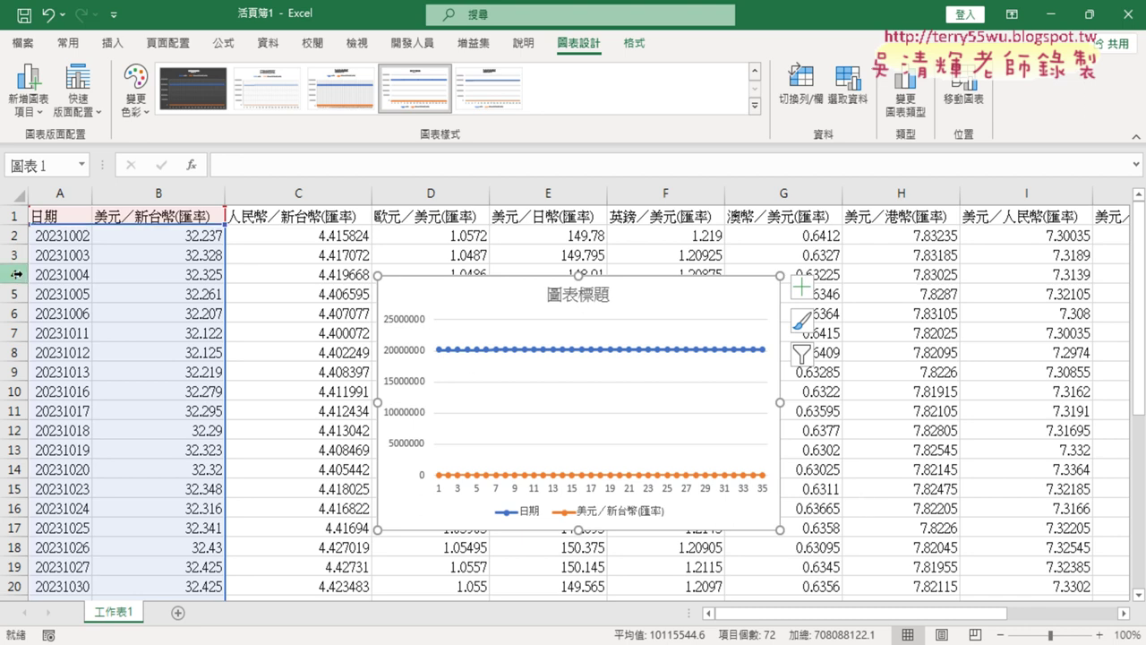
# Delete the line chart from 工作表1
pyautogui.click(50, 234)
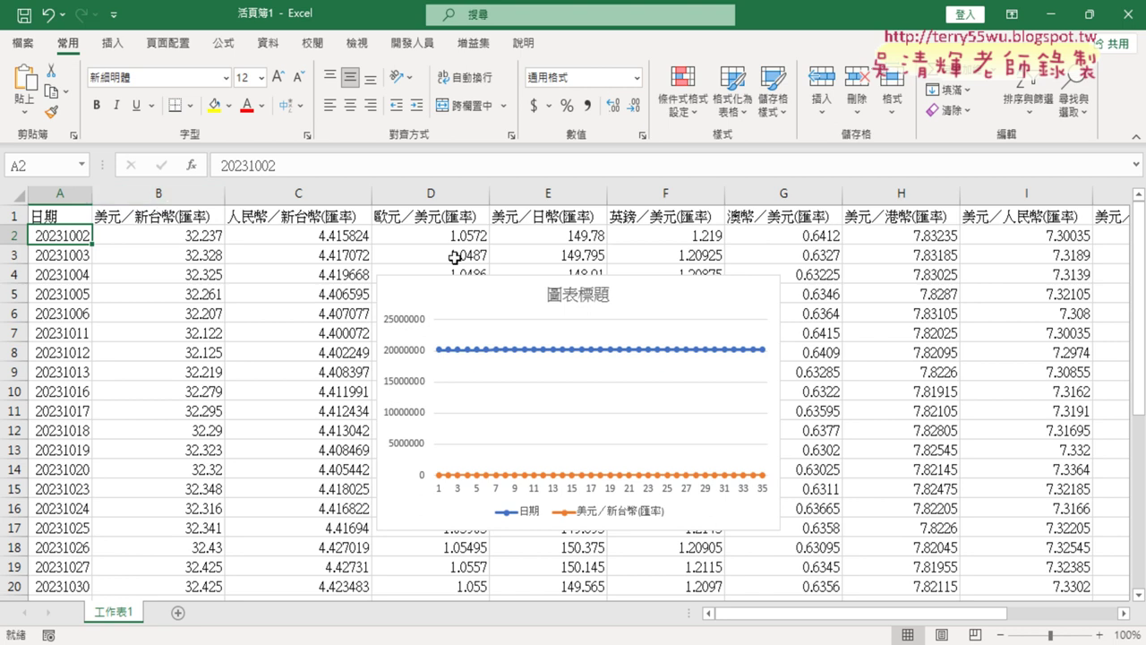
pyautogui.click(521, 294)
pyautogui.press('Delete')
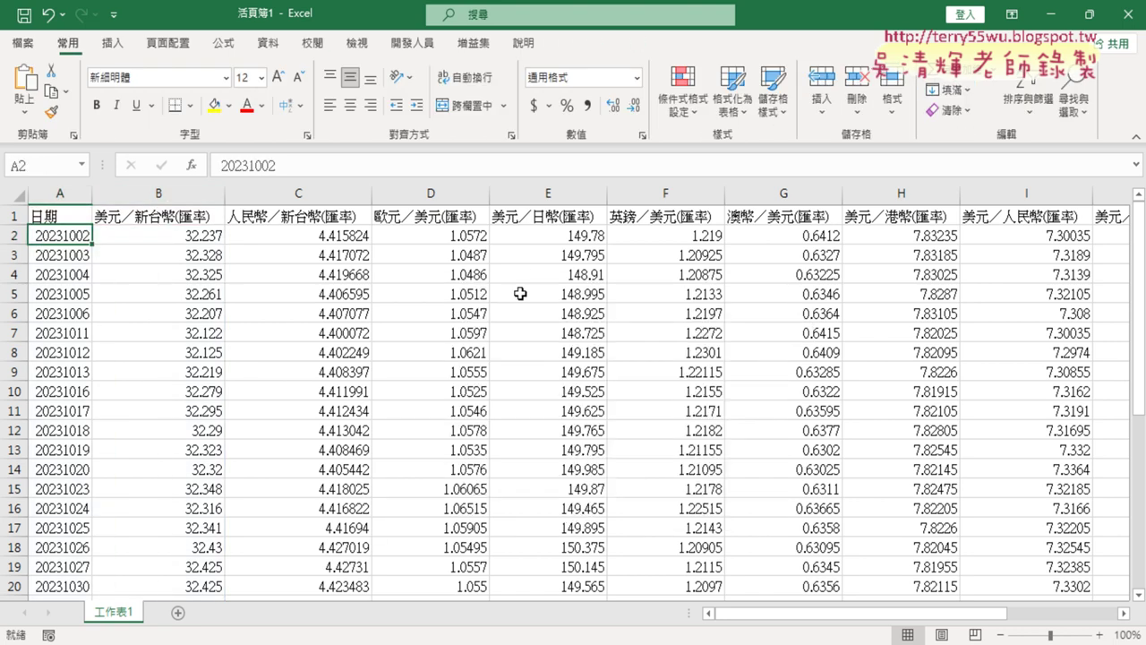
# Insert a blank column B before the 美元／新台幣(匯率) rates
pyautogui.click(154, 192)
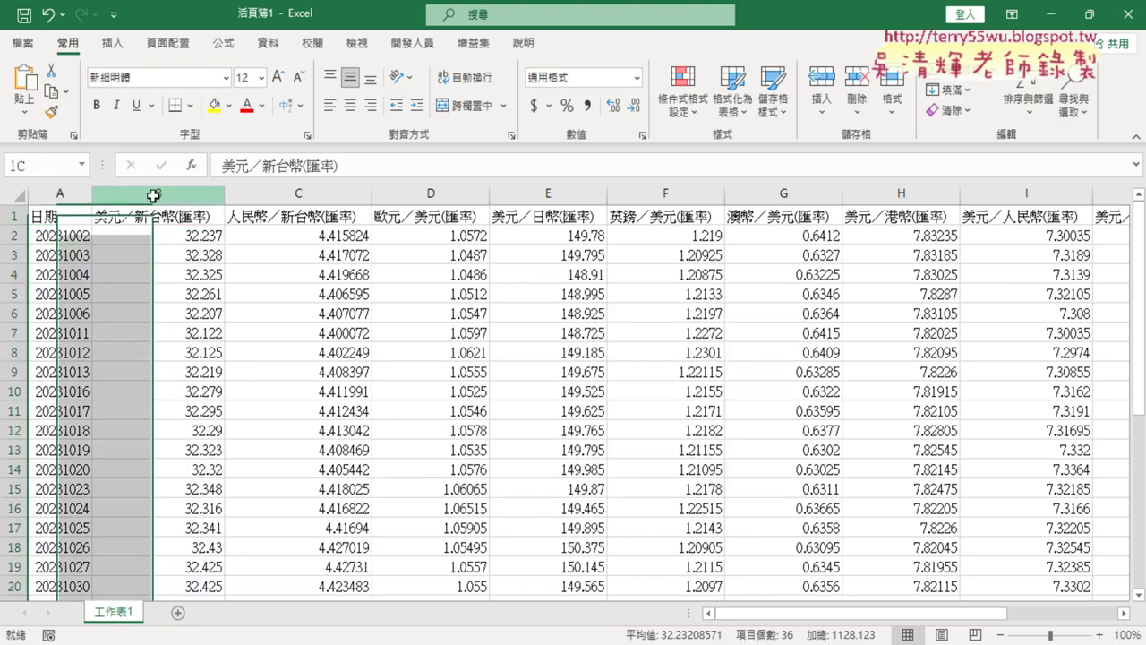
pyautogui.rightClick(154, 197)
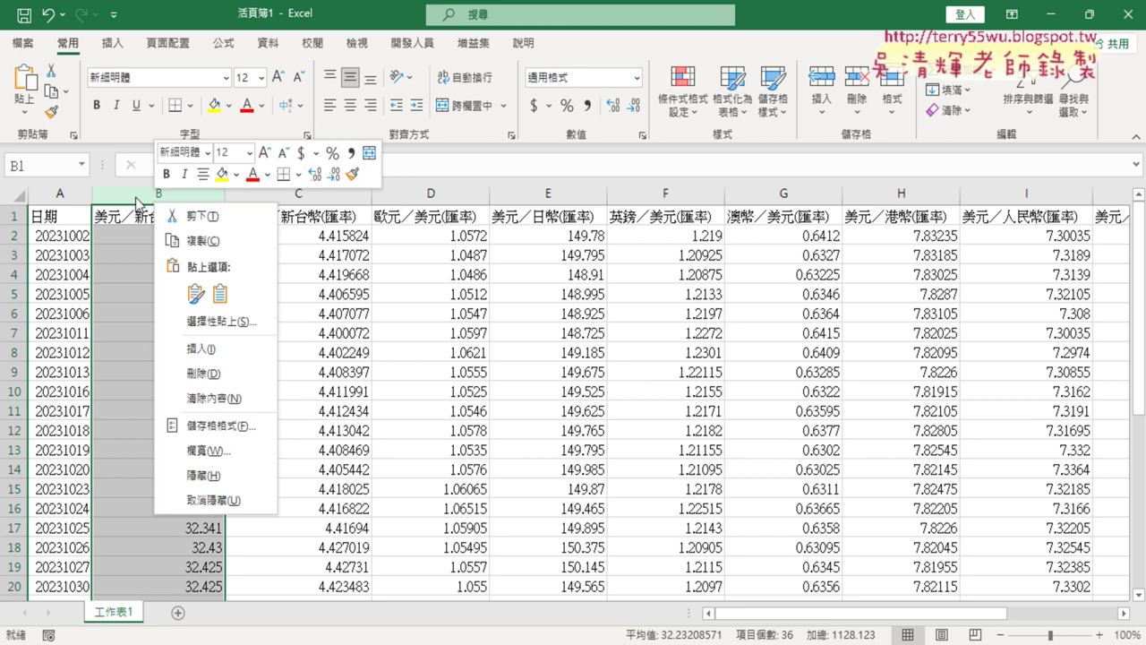
pyautogui.click(212, 353)
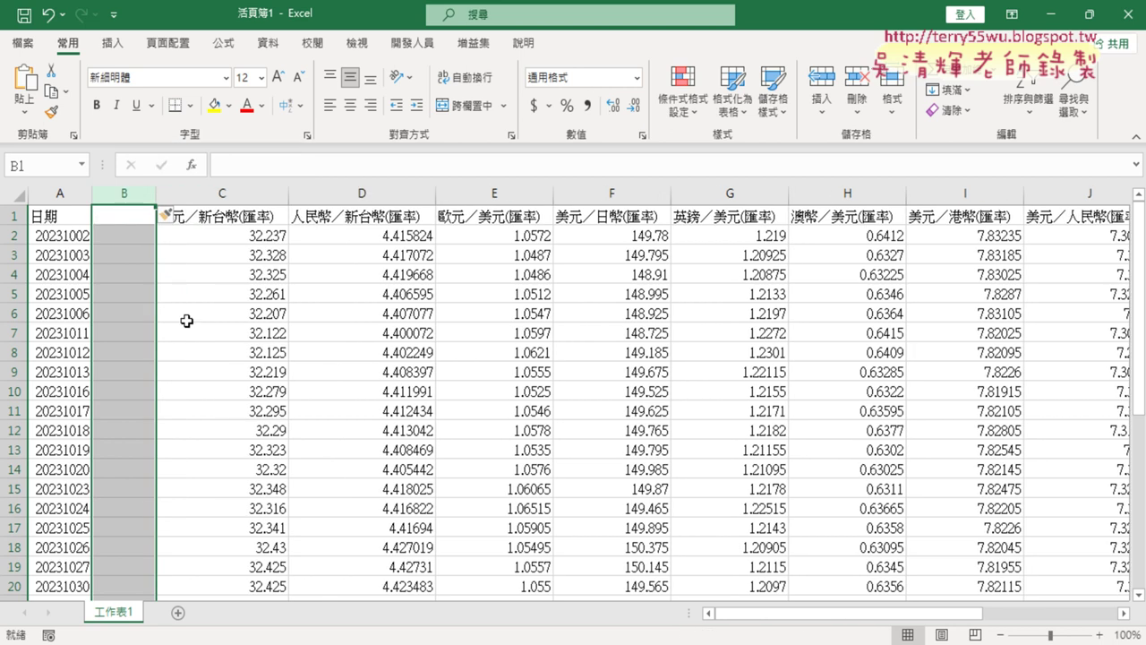
pyautogui.click(122, 237)
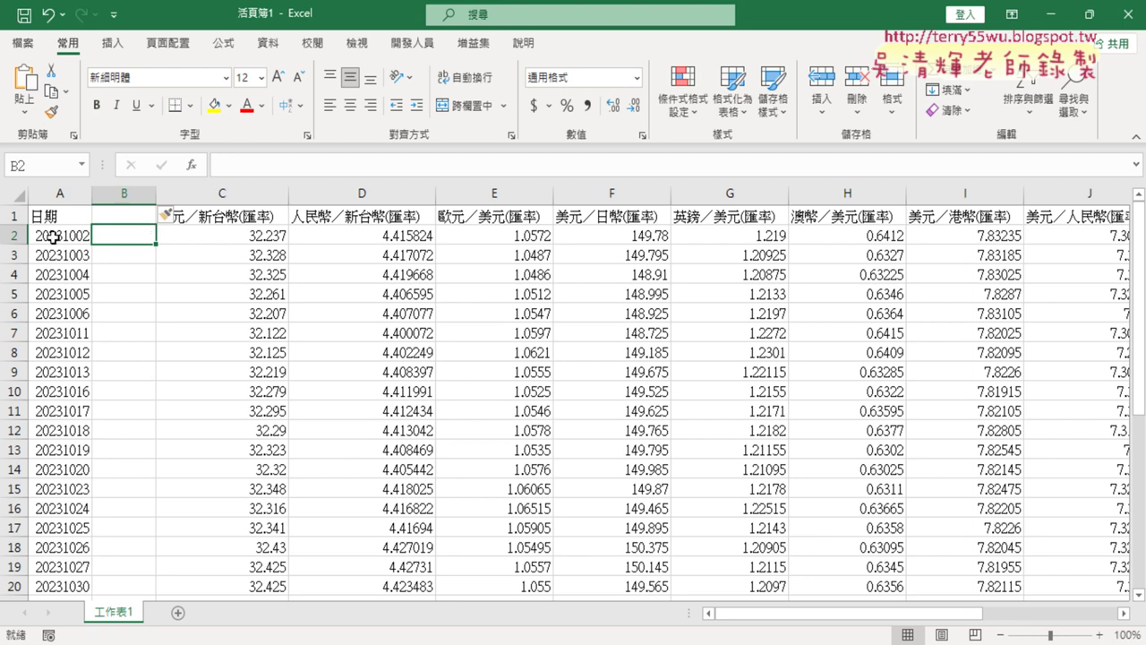
# In B2, choose the LEFT function from the 文字 function category
pyautogui.click(190, 164)
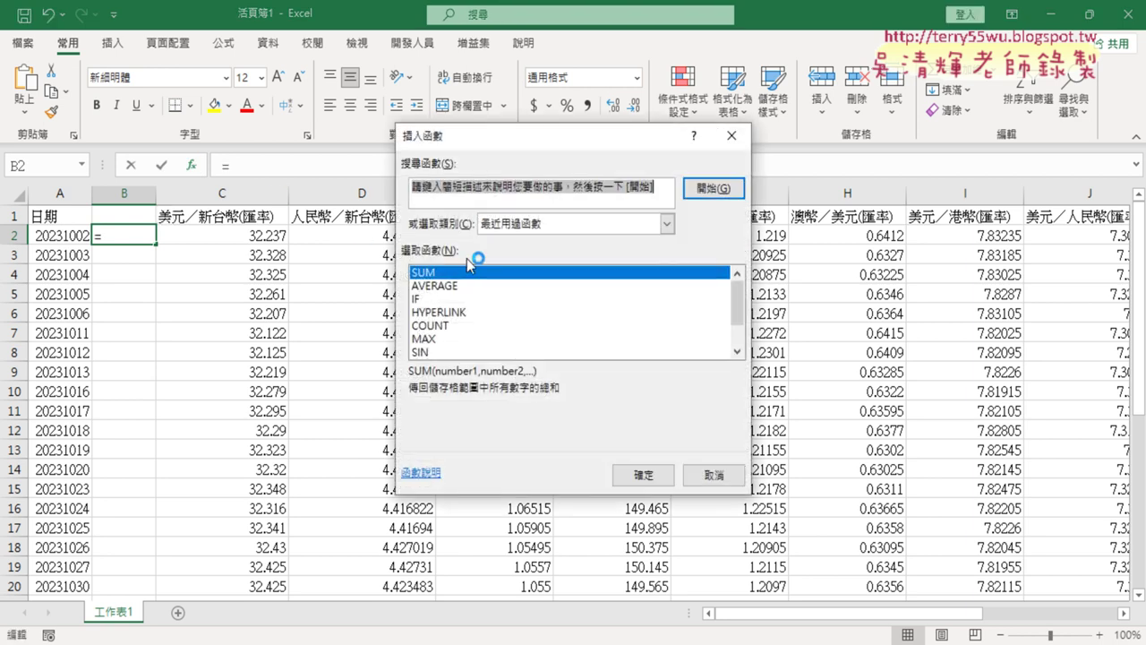
pyautogui.click(537, 224)
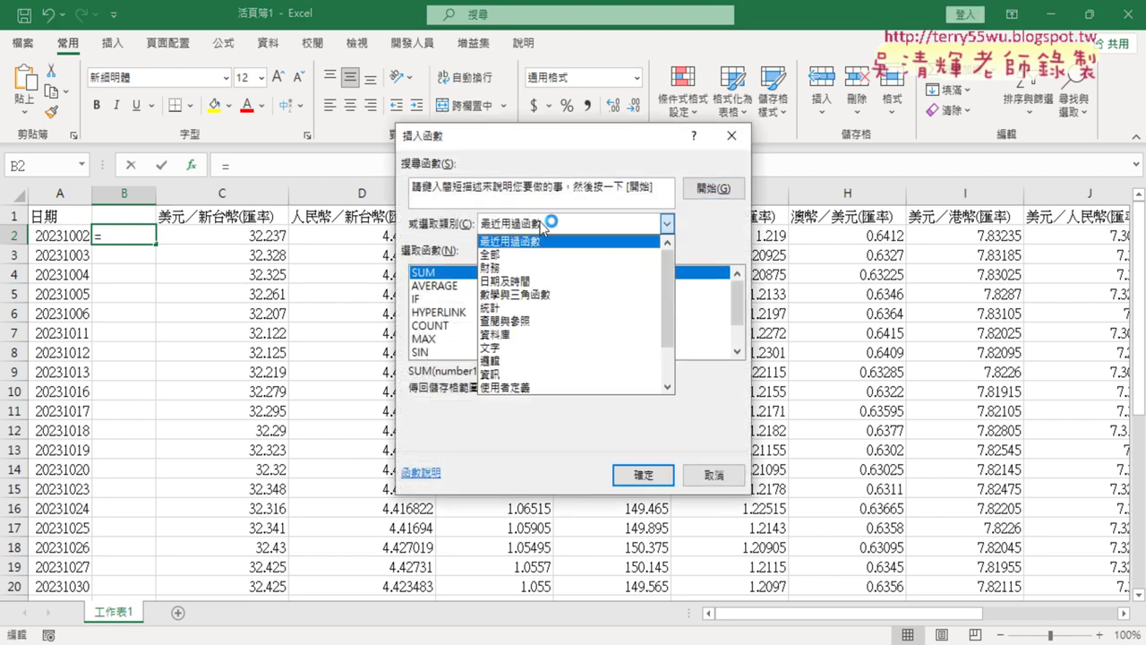
pyautogui.click(549, 347)
pyautogui.click(738, 351)
pyautogui.click(738, 352)
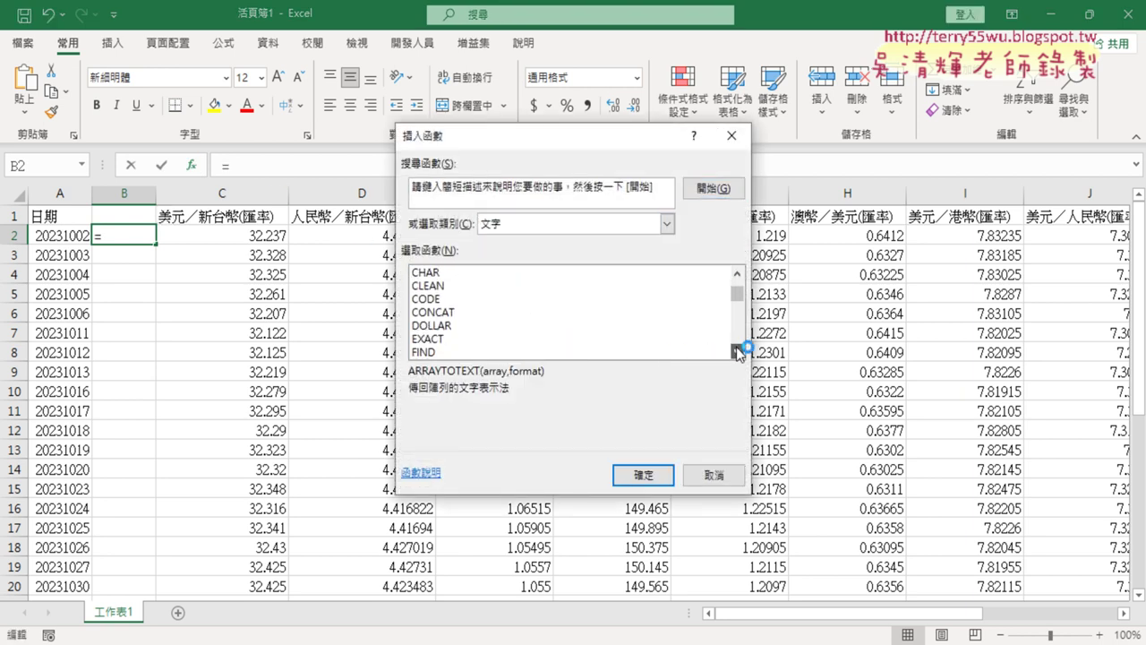
pyautogui.click(738, 351)
pyautogui.click(738, 352)
pyautogui.click(438, 313)
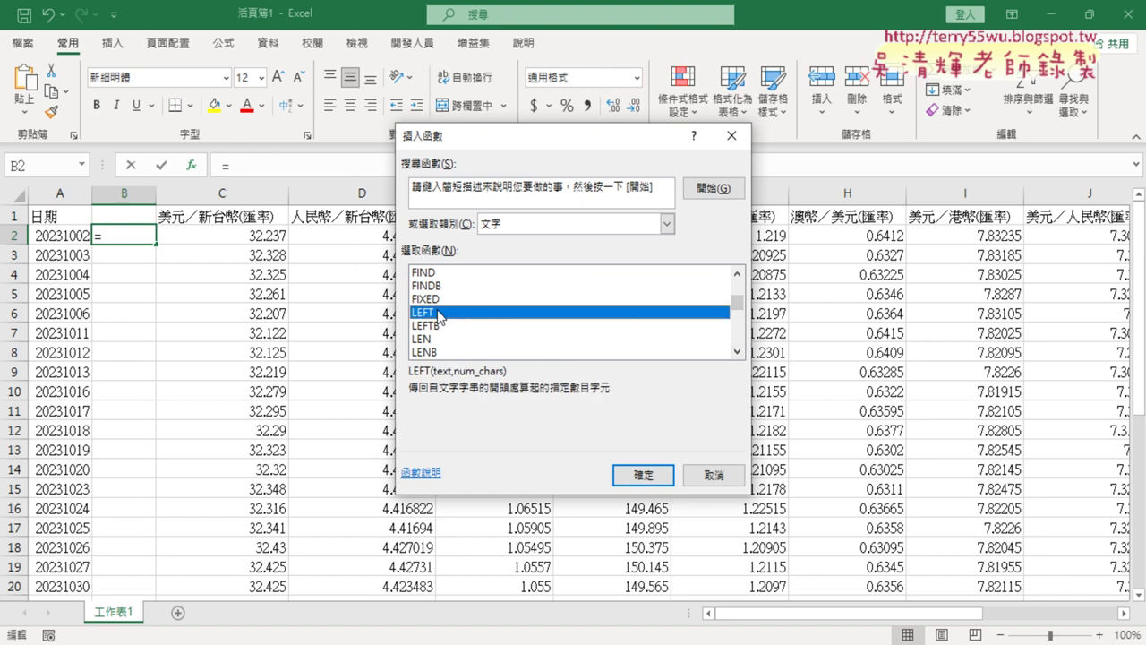
pyautogui.click(661, 477)
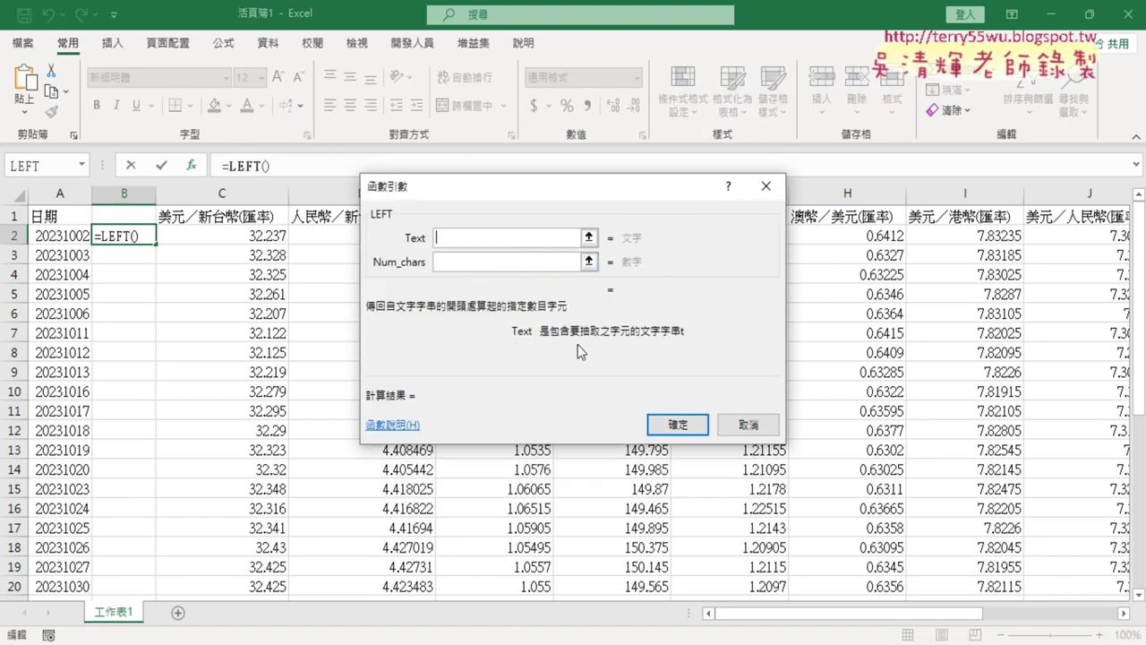
# Set LEFT to A2 with 4 characters, then append &"/"& to the formula
pyautogui.click(70, 236)
pyautogui.click(446, 265)
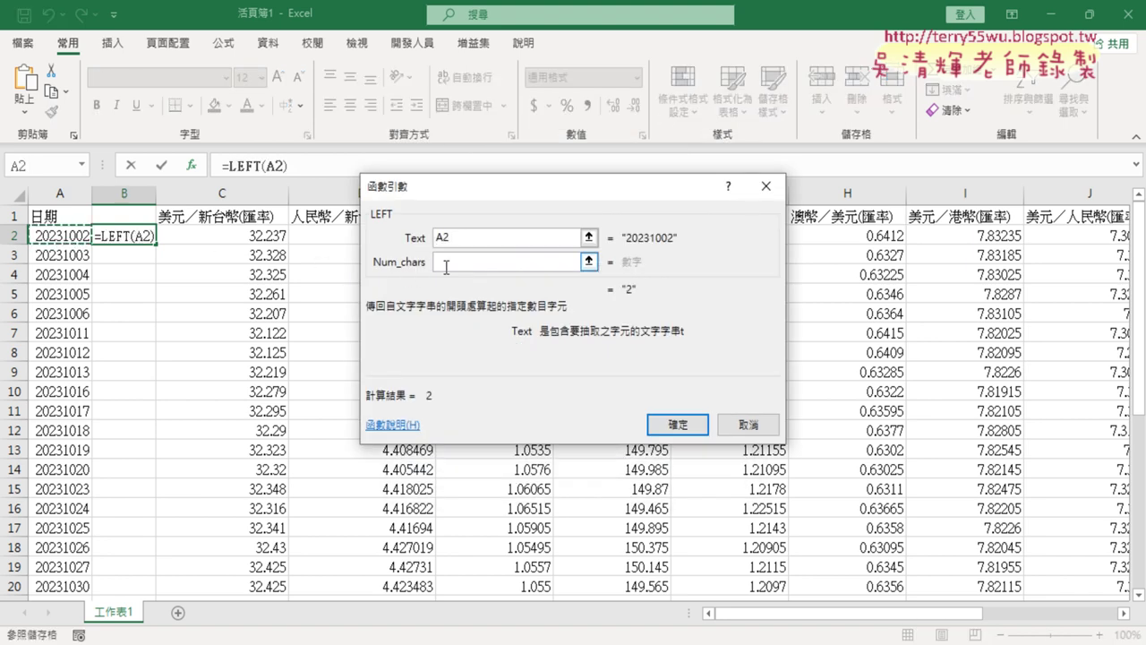
pyautogui.click(448, 262)
pyautogui.write('4')
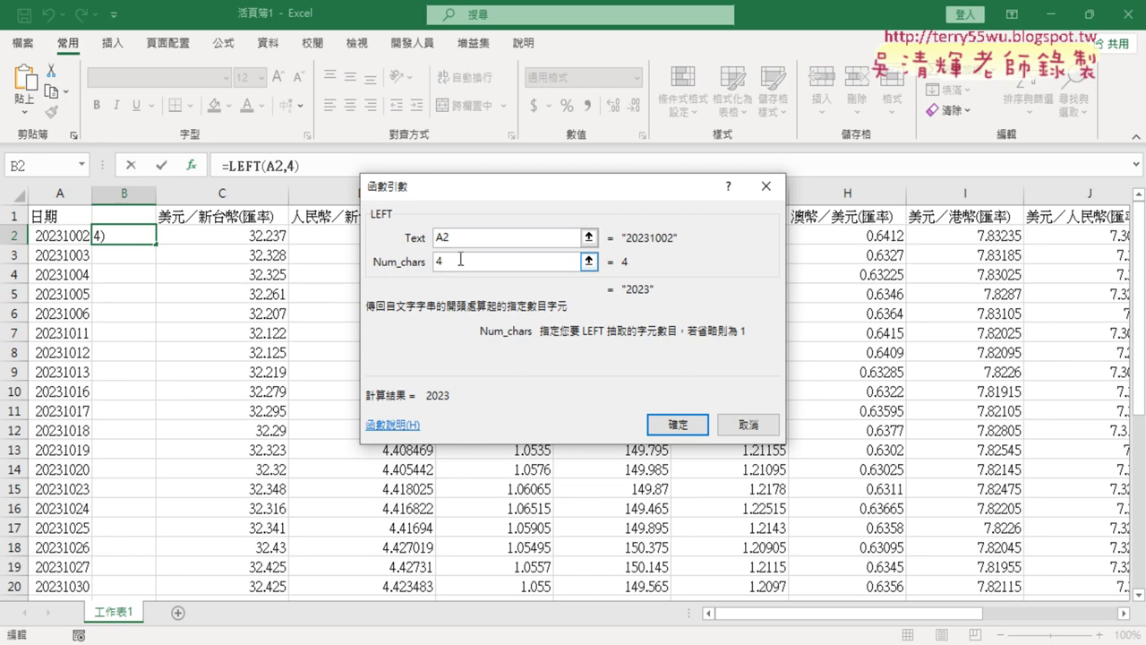
pyautogui.click(677, 425)
pyautogui.click(390, 165)
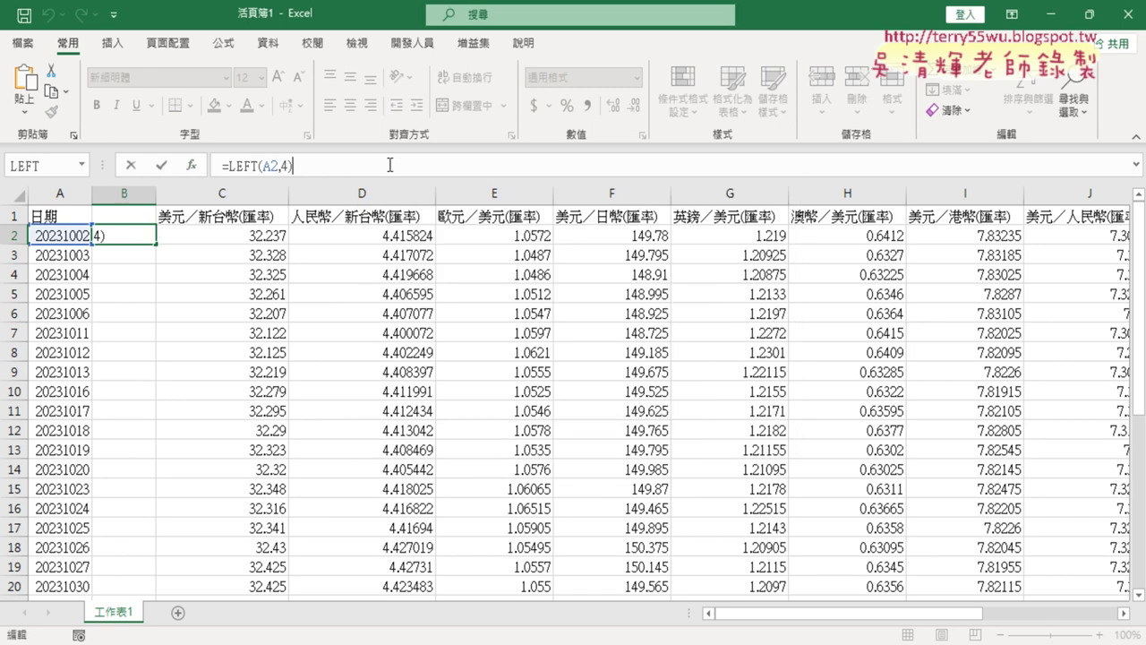
pyautogui.write('&"/"')
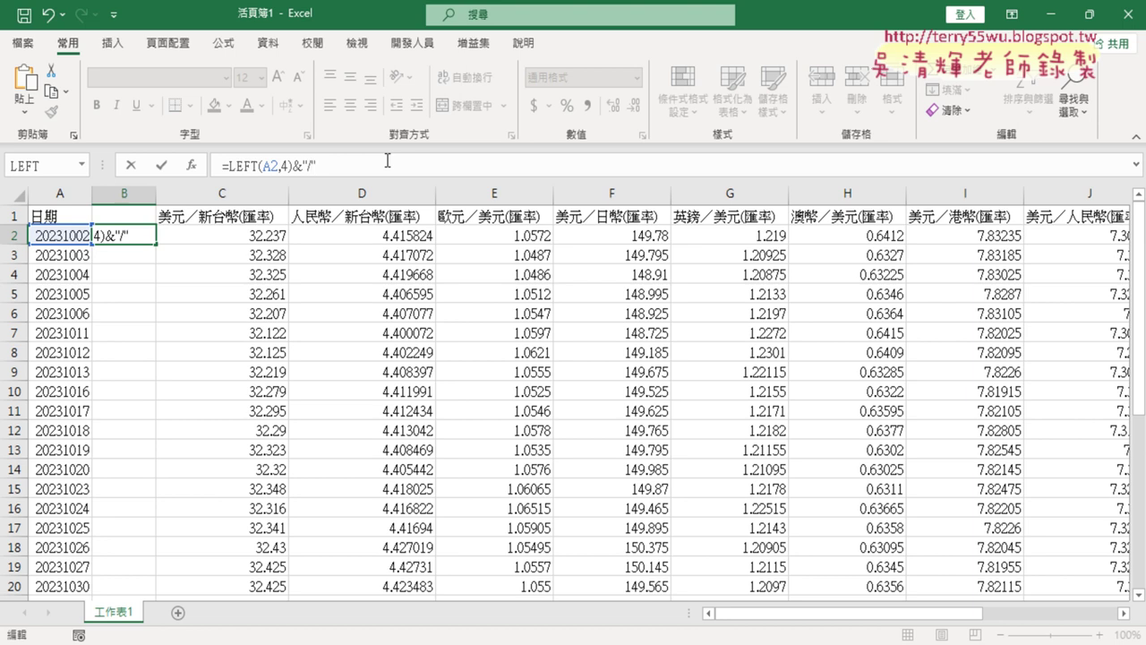
pyautogui.write('&')
# Add MID(A2,5,2) to the B2 formula to extract the month
pyautogui.click(192, 167)
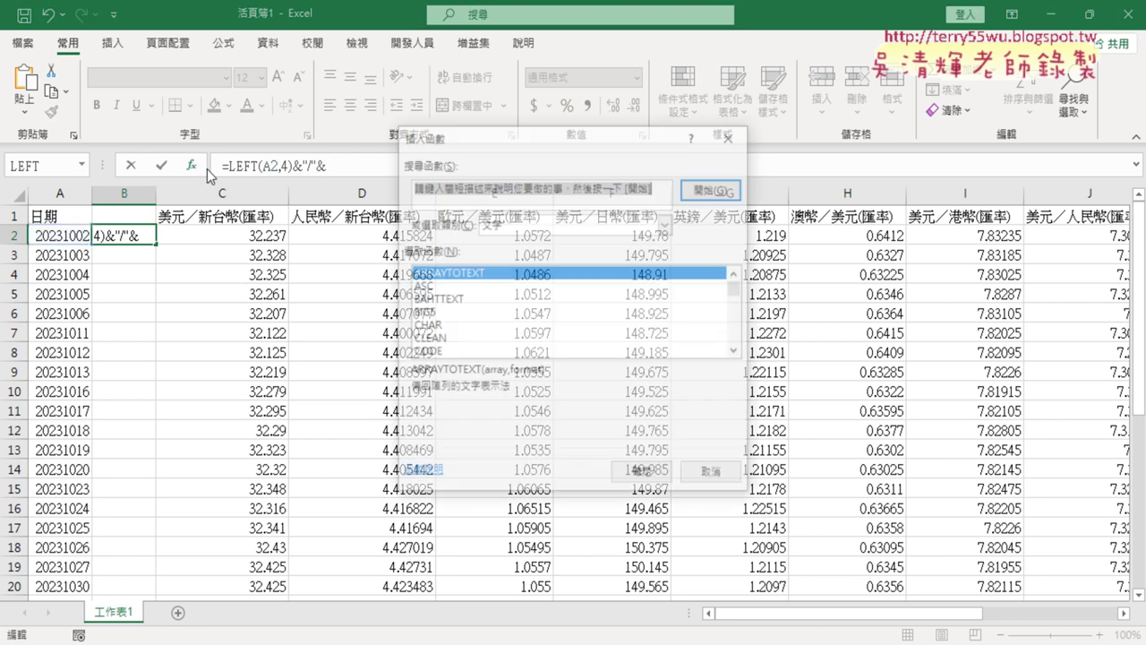
pyautogui.click(736, 351)
pyautogui.click(736, 351)
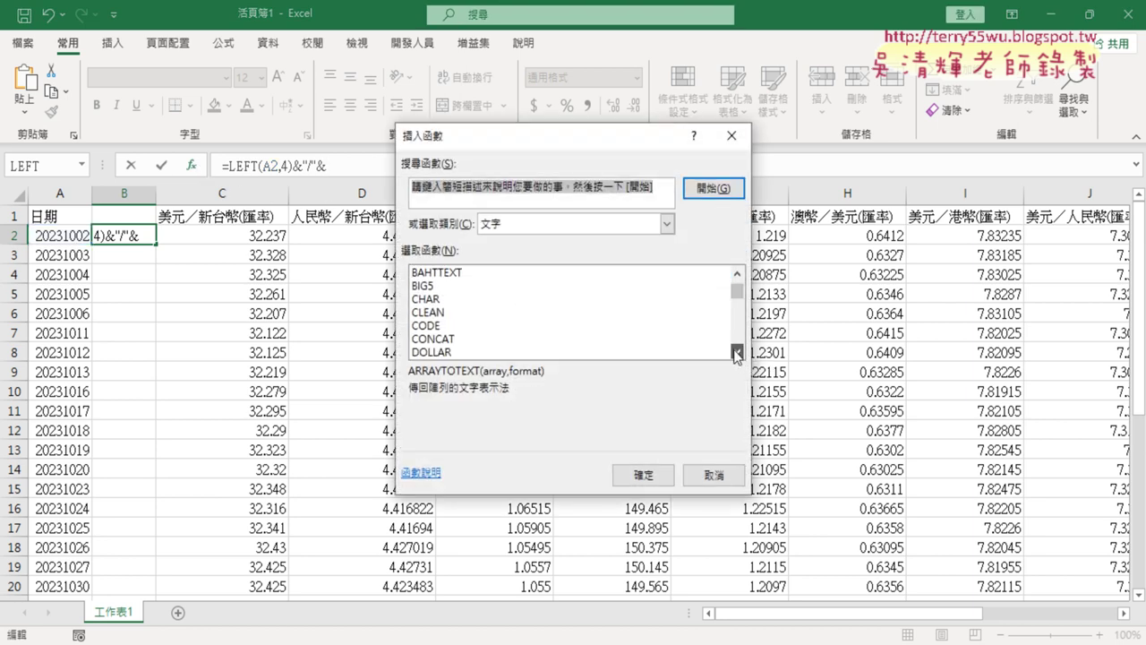
pyautogui.click(736, 351)
pyautogui.click(736, 351)
pyautogui.click(736, 351)
pyautogui.click(736, 351)
pyautogui.click(736, 351)
pyautogui.click(736, 351)
pyautogui.click(736, 351)
pyautogui.click(736, 351)
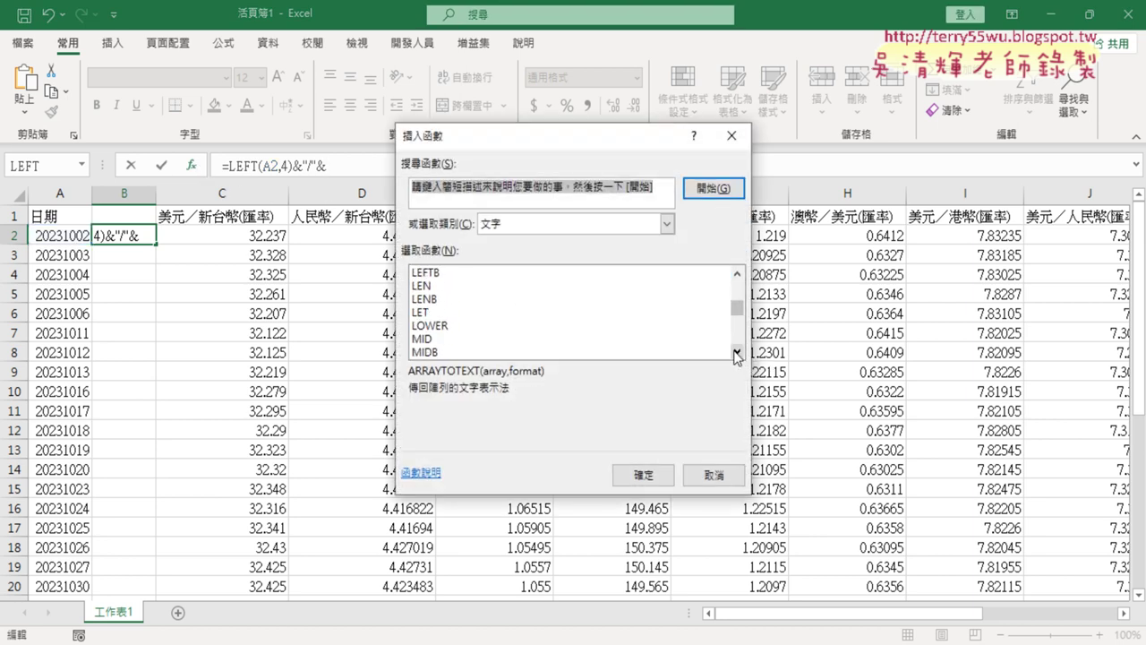
pyautogui.click(736, 351)
pyautogui.doubleClick(439, 325)
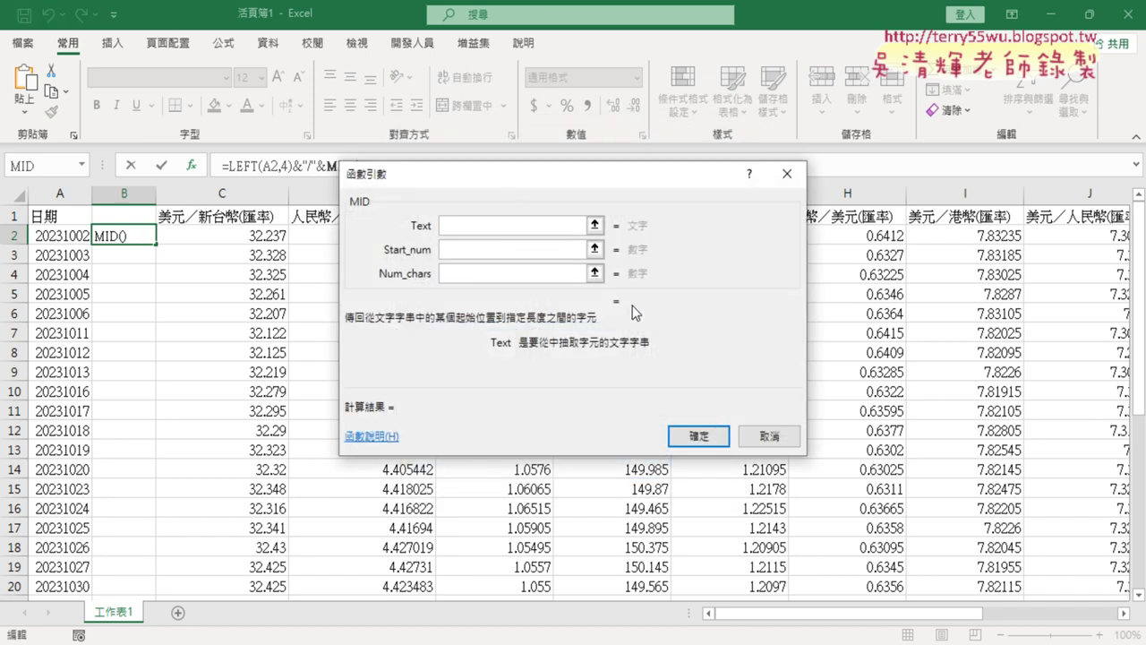
pyautogui.moveTo(508, 188); pyautogui.dragTo(669, 171)
pyautogui.click(59, 235)
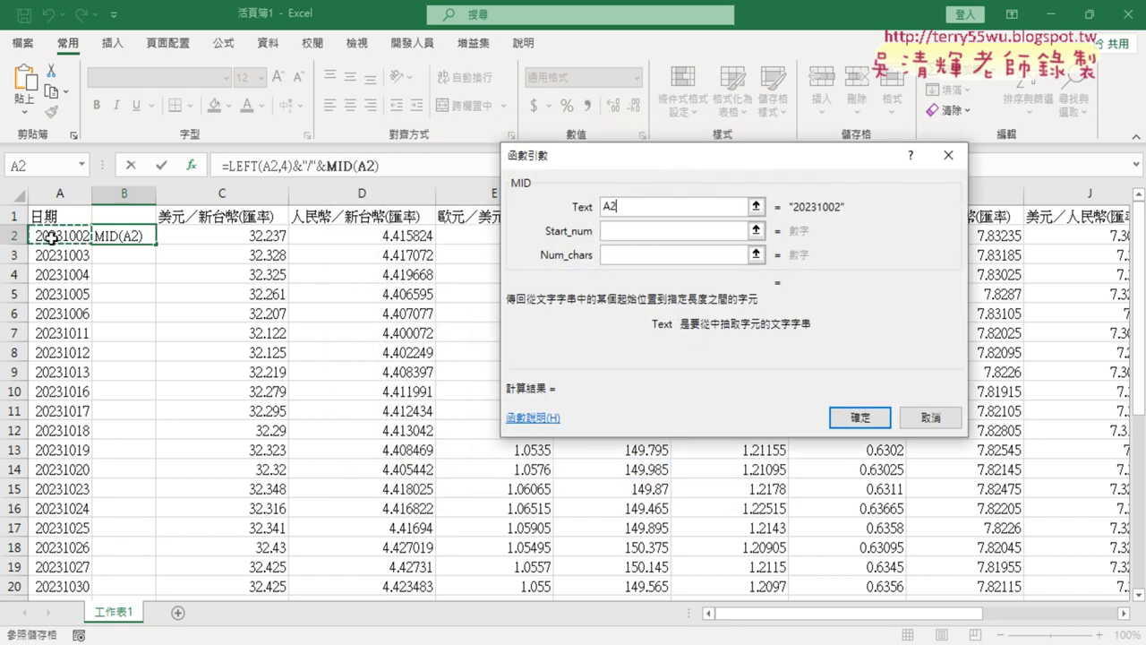
pyautogui.click(617, 230)
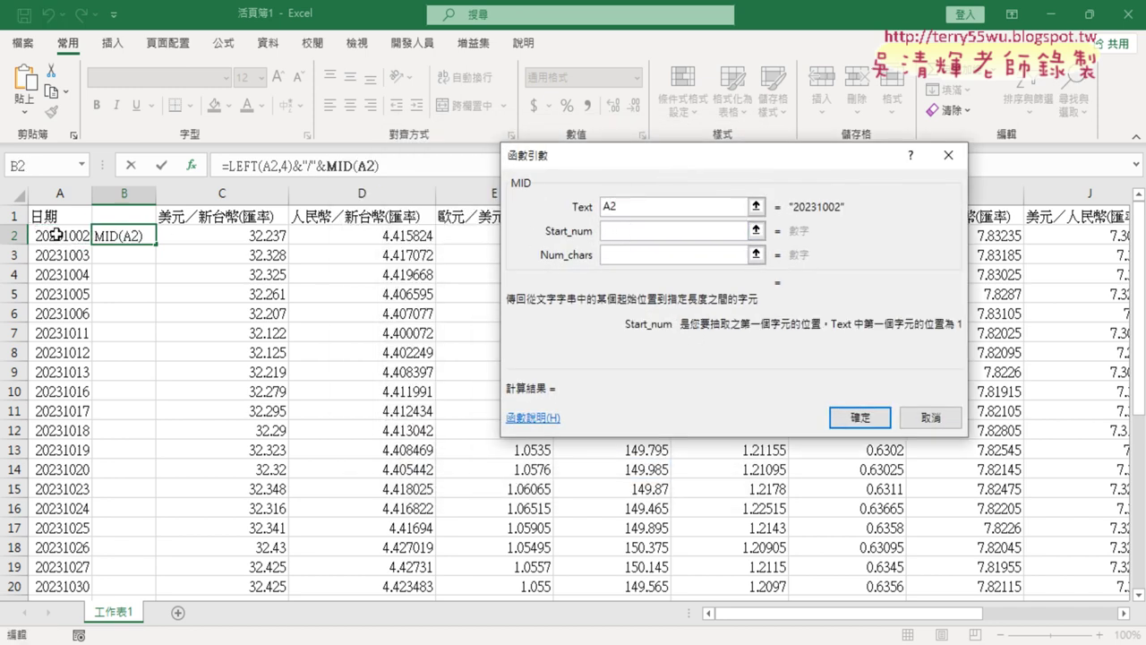
pyautogui.write('5')
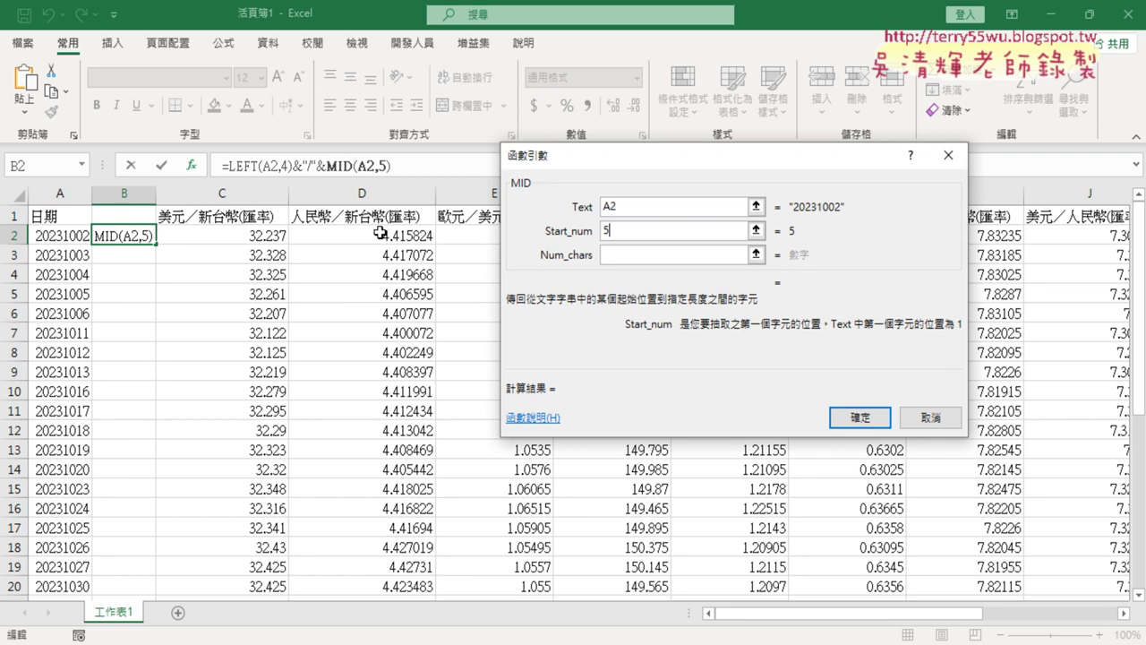
pyautogui.click(634, 256)
pyautogui.write('2')
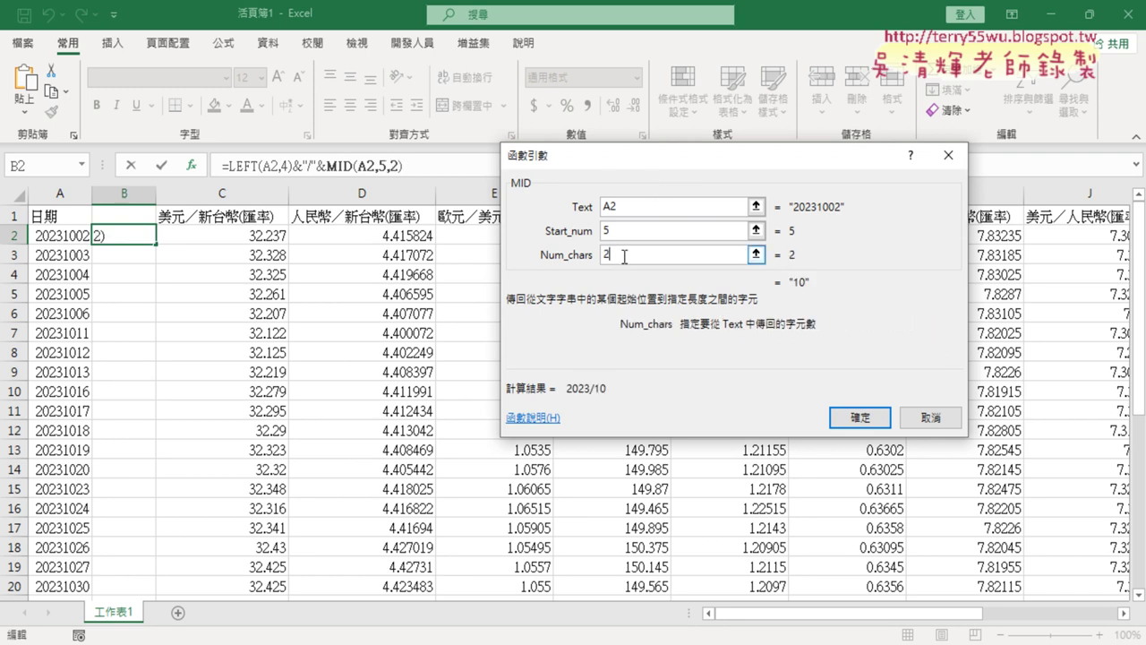
pyautogui.click(859, 418)
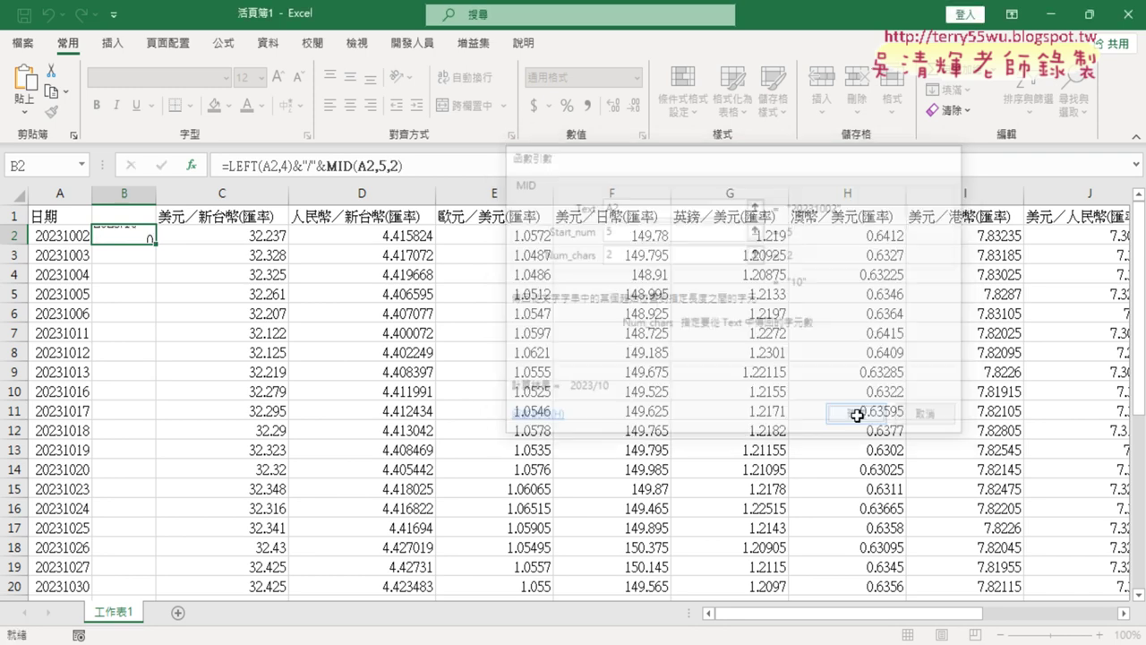
# Append &"/"& and RIGHT(A2,2) so B2 shows 2023/10/02
pyautogui.click(430, 171)
pyautogui.write('&"/"')
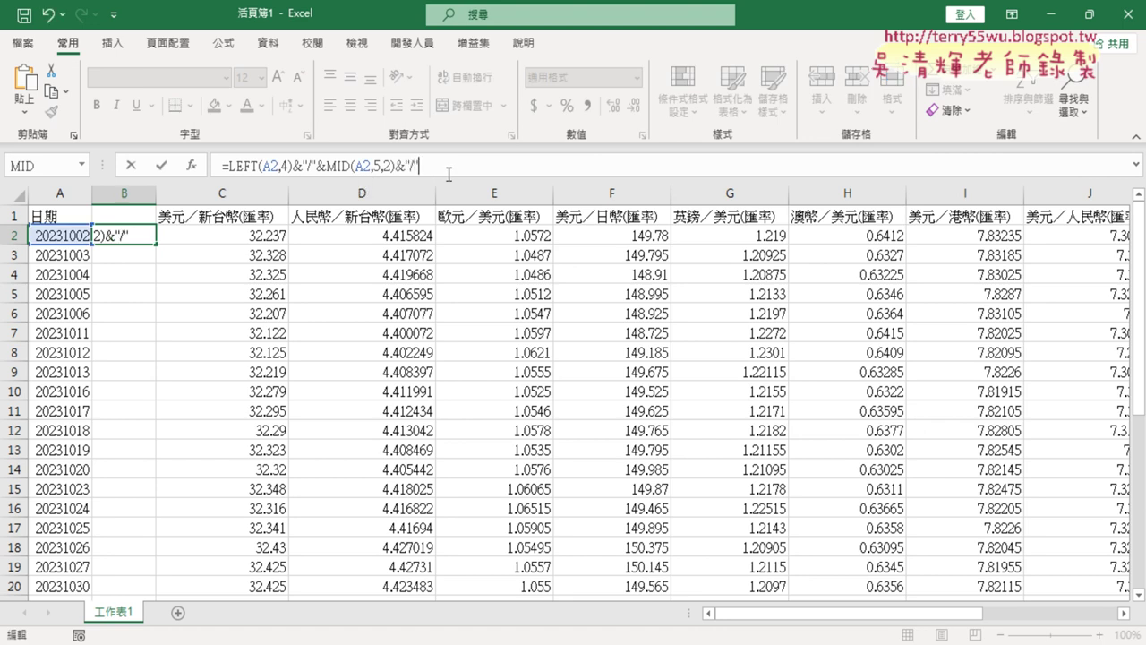
pyautogui.write('&')
pyautogui.click(192, 165)
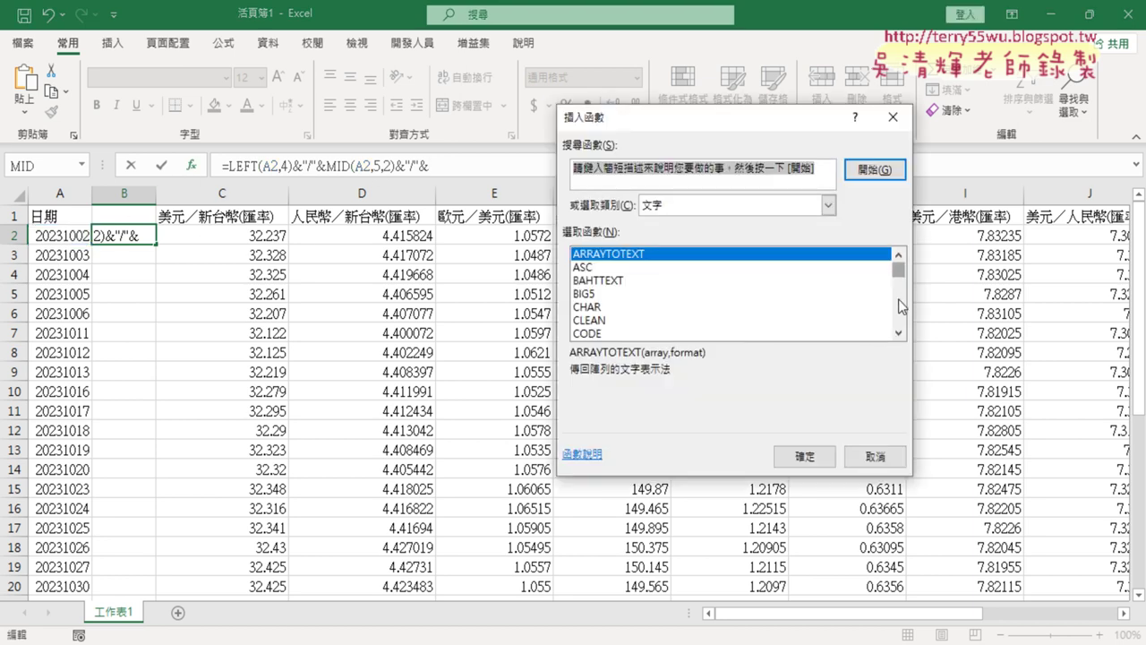
pyautogui.moveTo(900, 279); pyautogui.dragTo(900, 303)
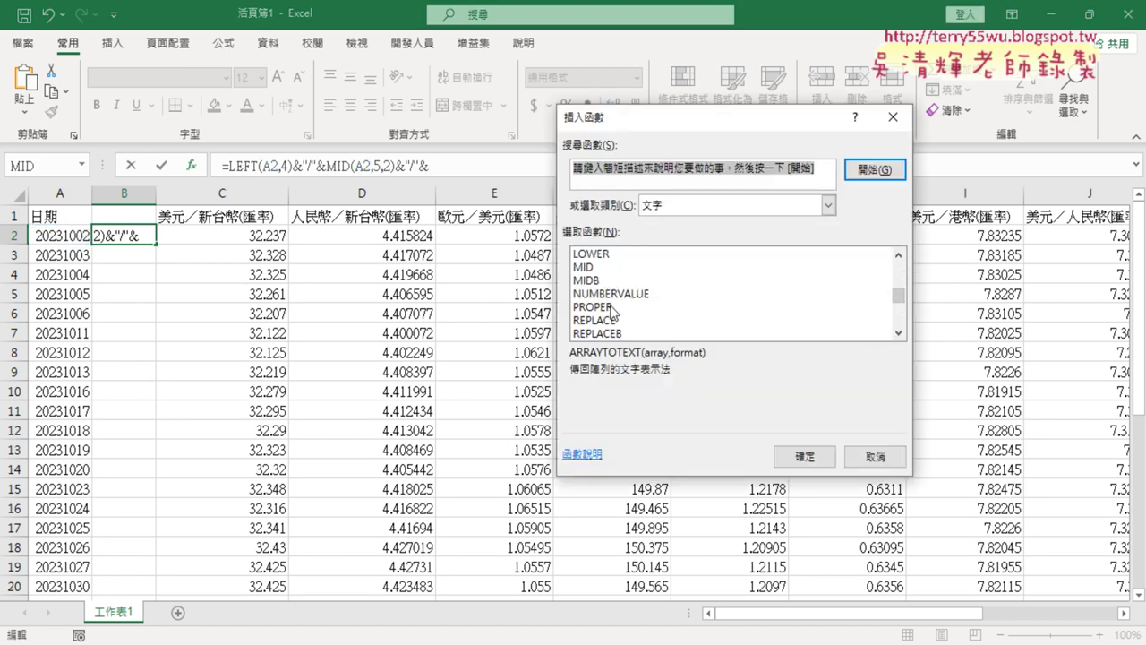
pyautogui.scroll(-1, 625, 313)
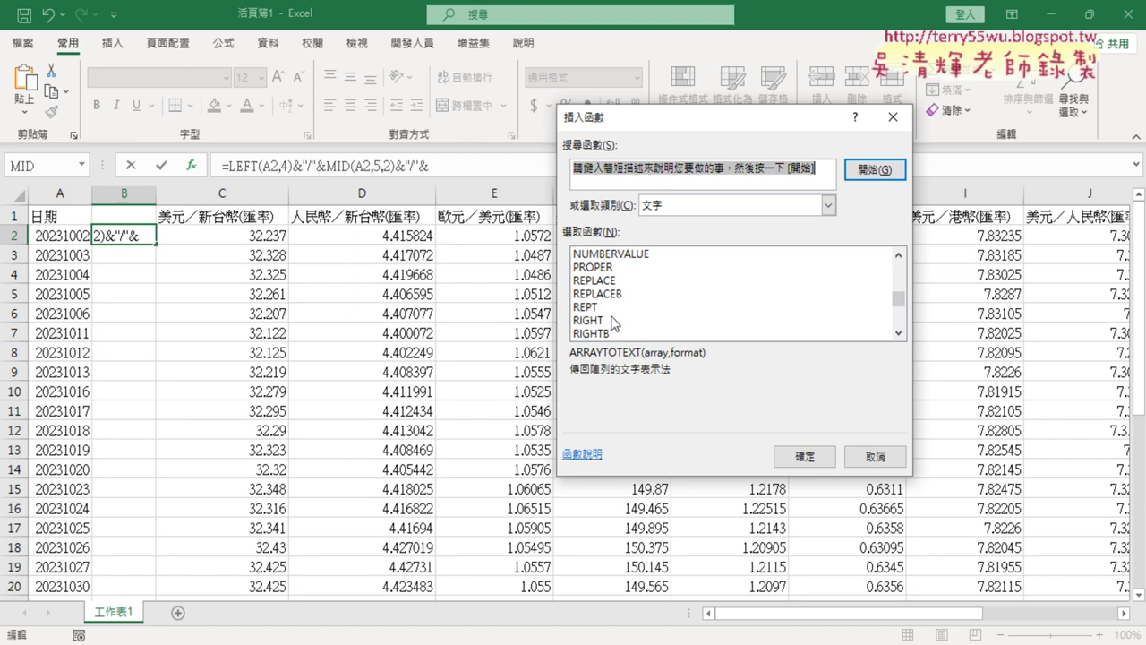
pyautogui.click(609, 323)
pyautogui.doubleClick(608, 322)
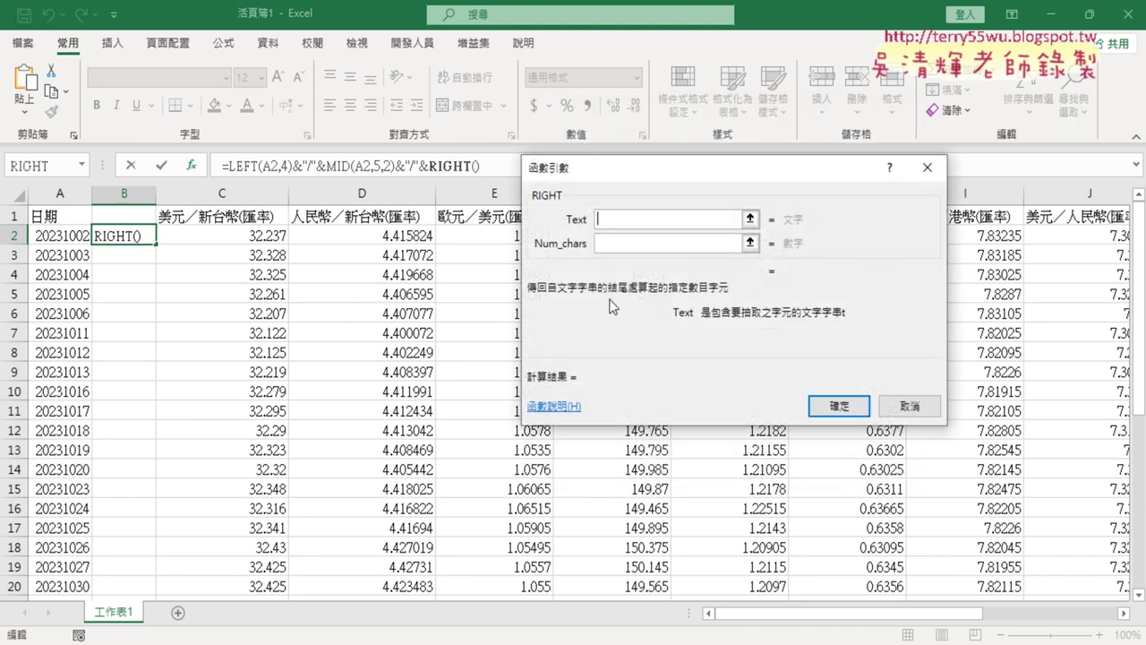
pyautogui.click(68, 234)
pyautogui.click(626, 239)
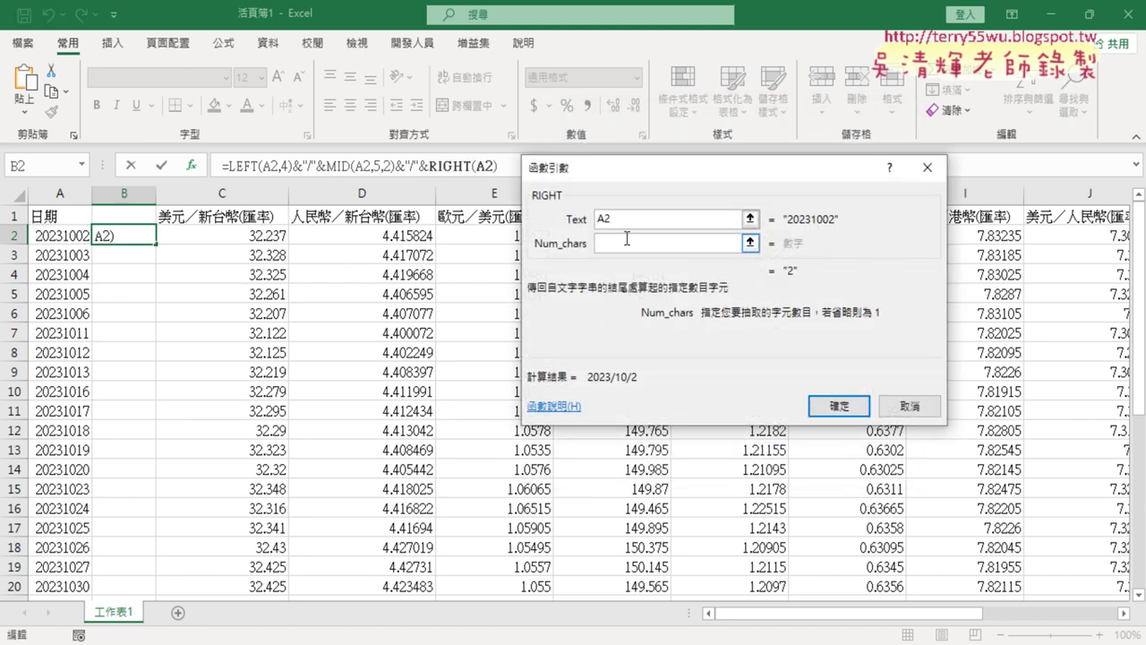
pyautogui.write('2')
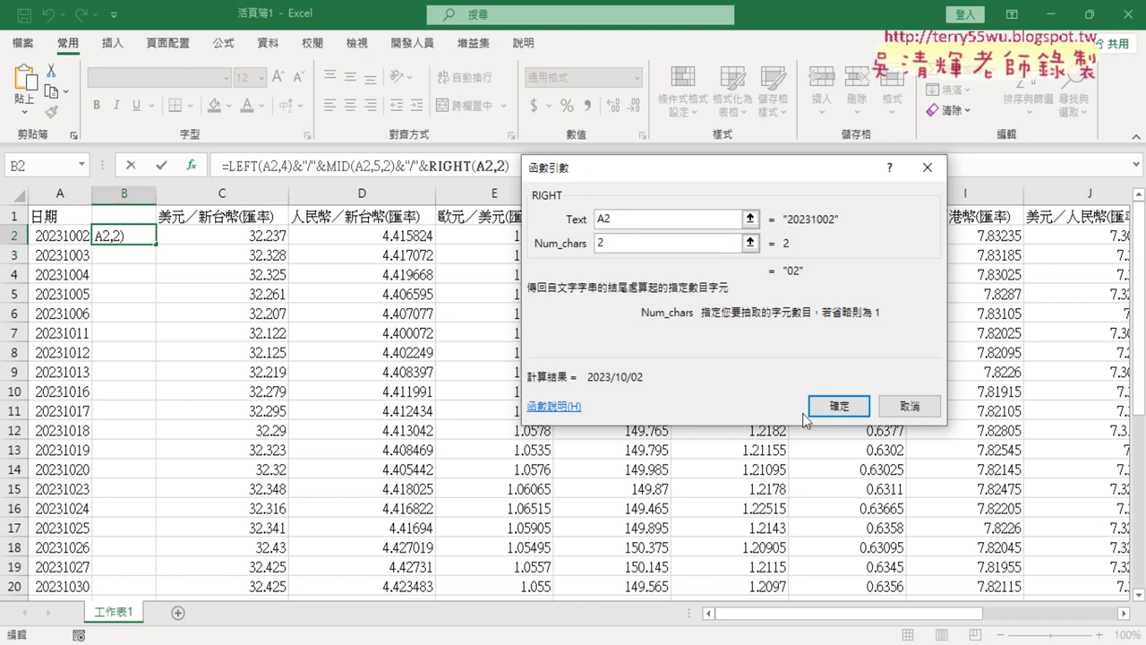
pyautogui.click(839, 408)
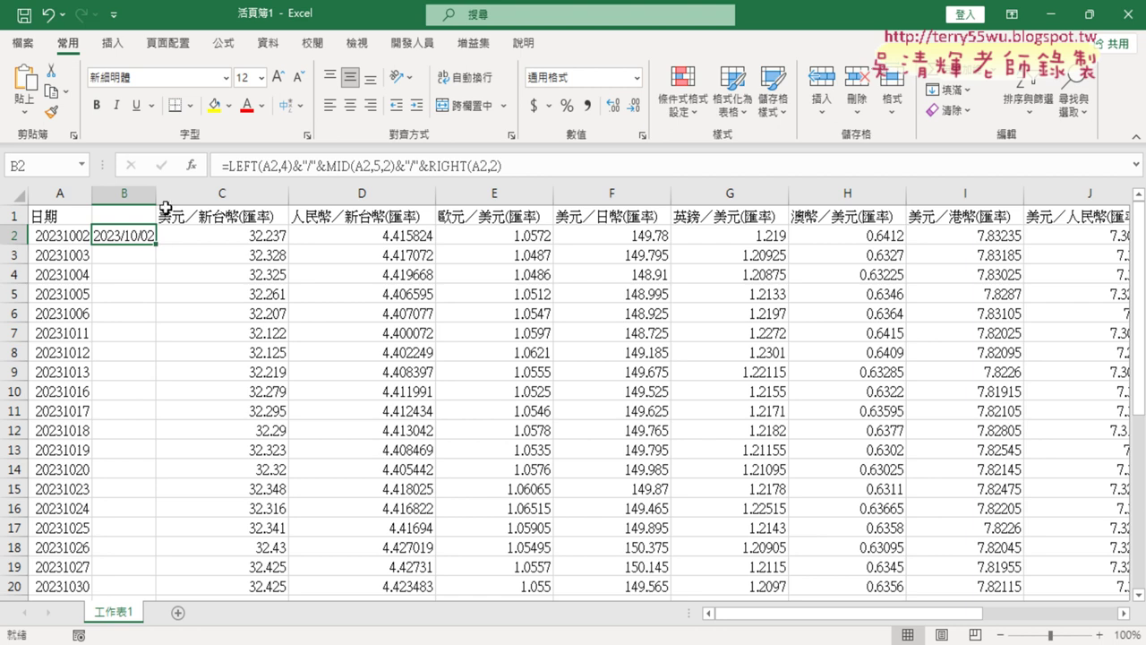
# Widen column B, fill the date formula down to B36, and copy the 日期 header
pyautogui.moveTo(157, 194); pyautogui.dragTo(190, 196)
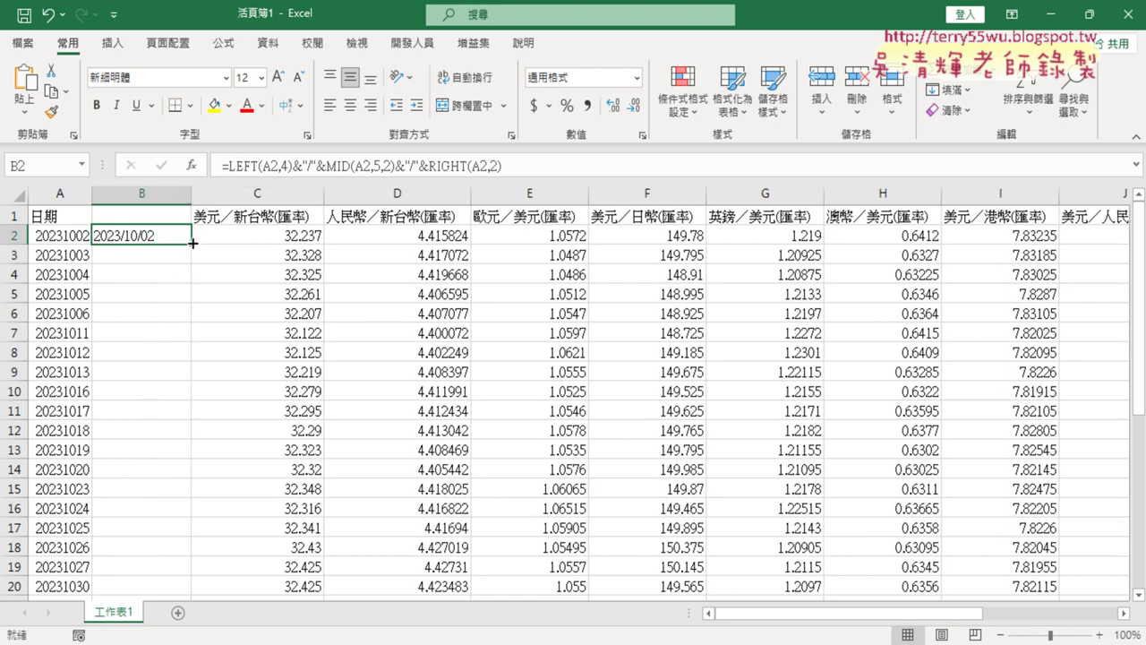
pyautogui.doubleClick(191, 243)
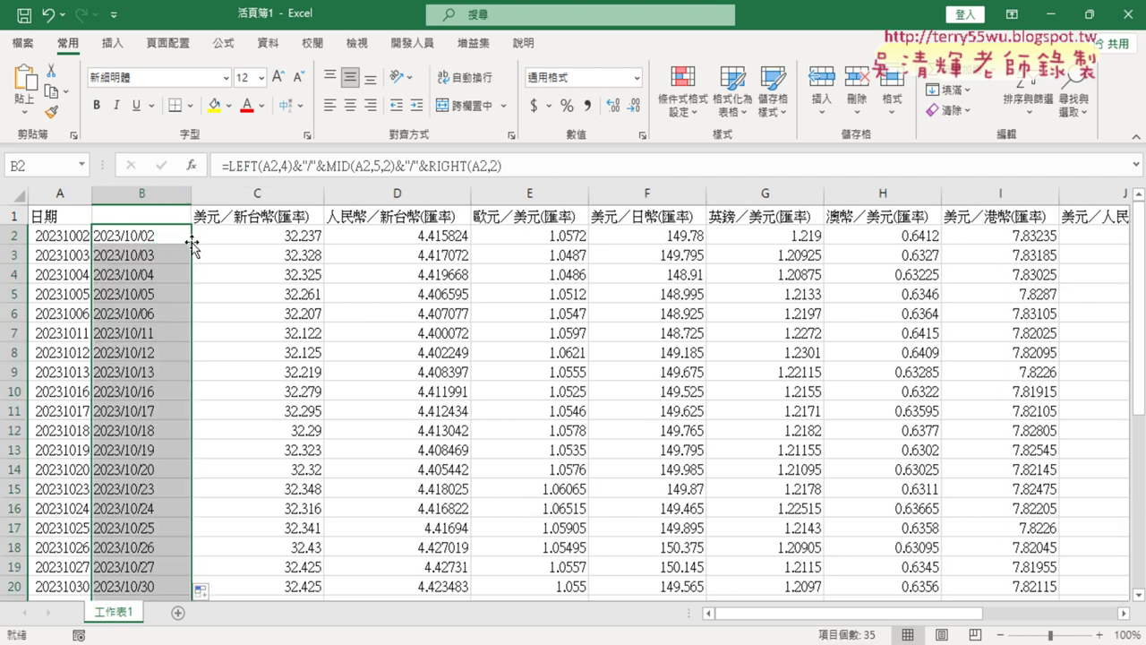
pyautogui.click(167, 237)
pyautogui.click(74, 217)
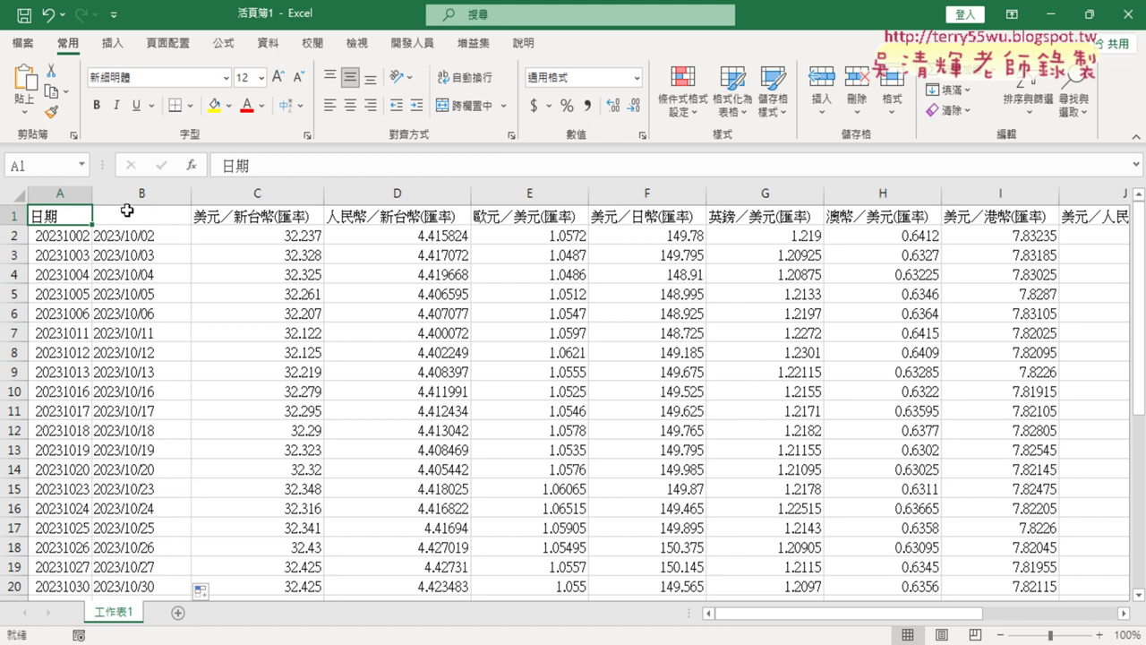
pyautogui.hotkey('ctrl', 'c')
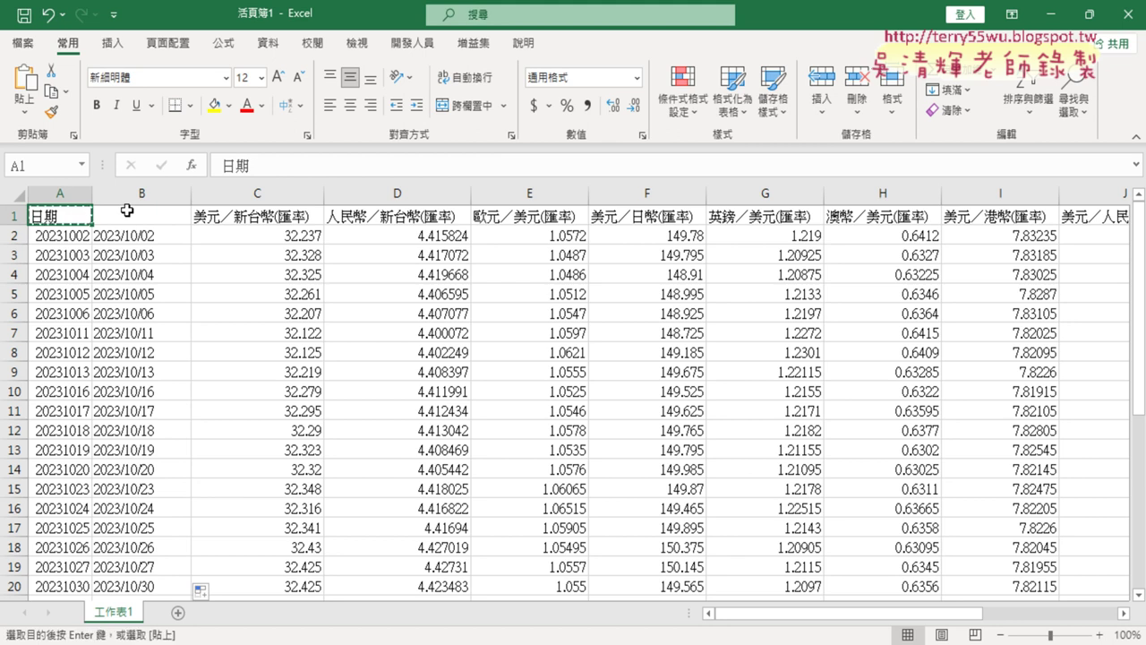
pyautogui.click(157, 216)
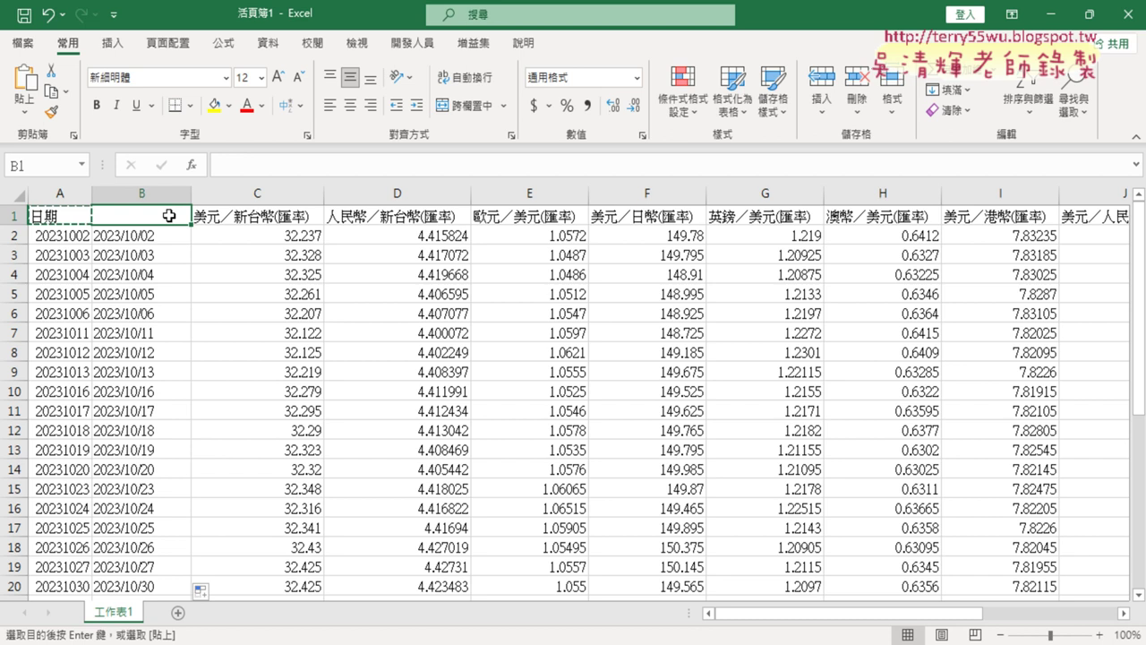
# Check the converted dates in column B down to 2023/11/21
pyautogui.click(121, 236)
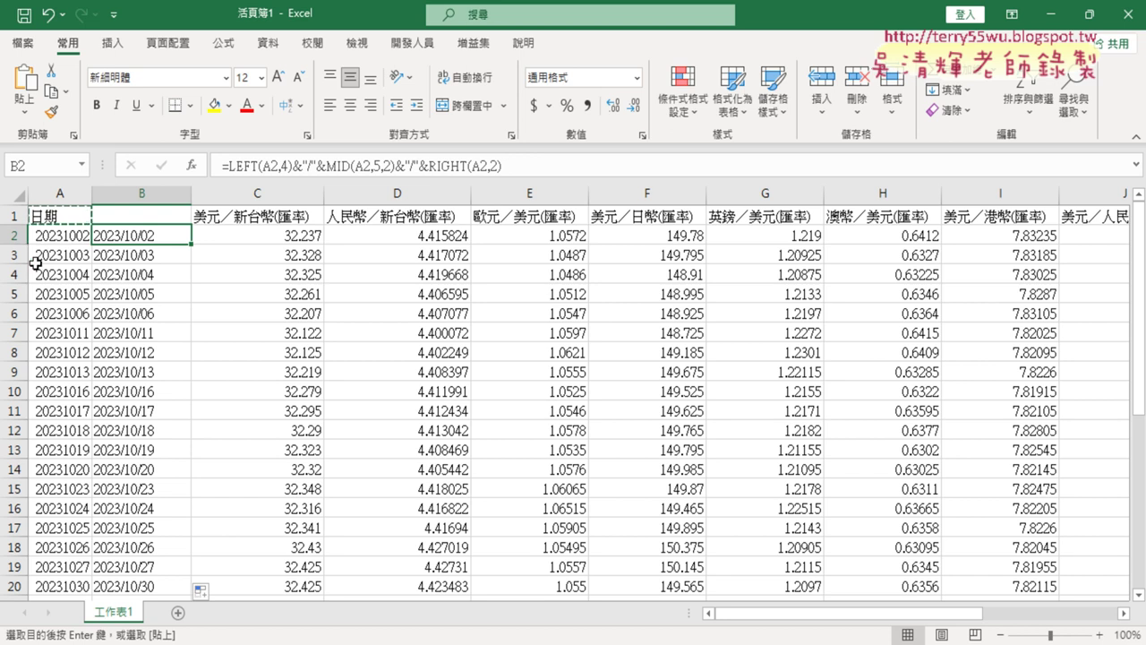
pyautogui.scroll(-5, 120, 343)
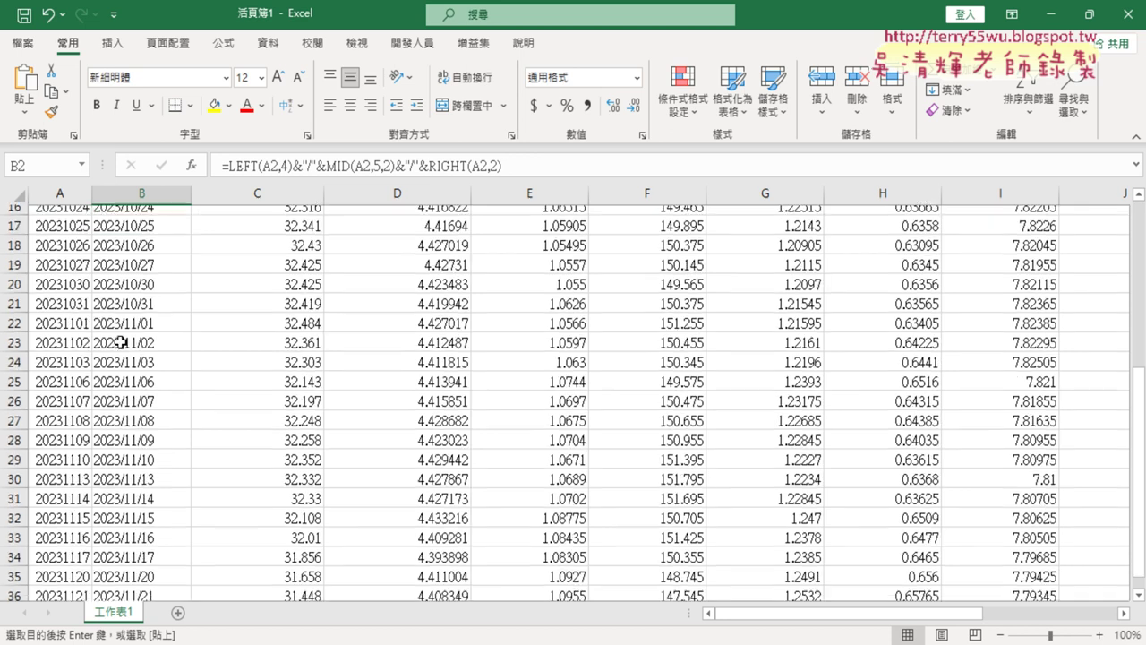
pyautogui.scroll(-5, 120, 338)
pyautogui.scroll(1, 152, 354)
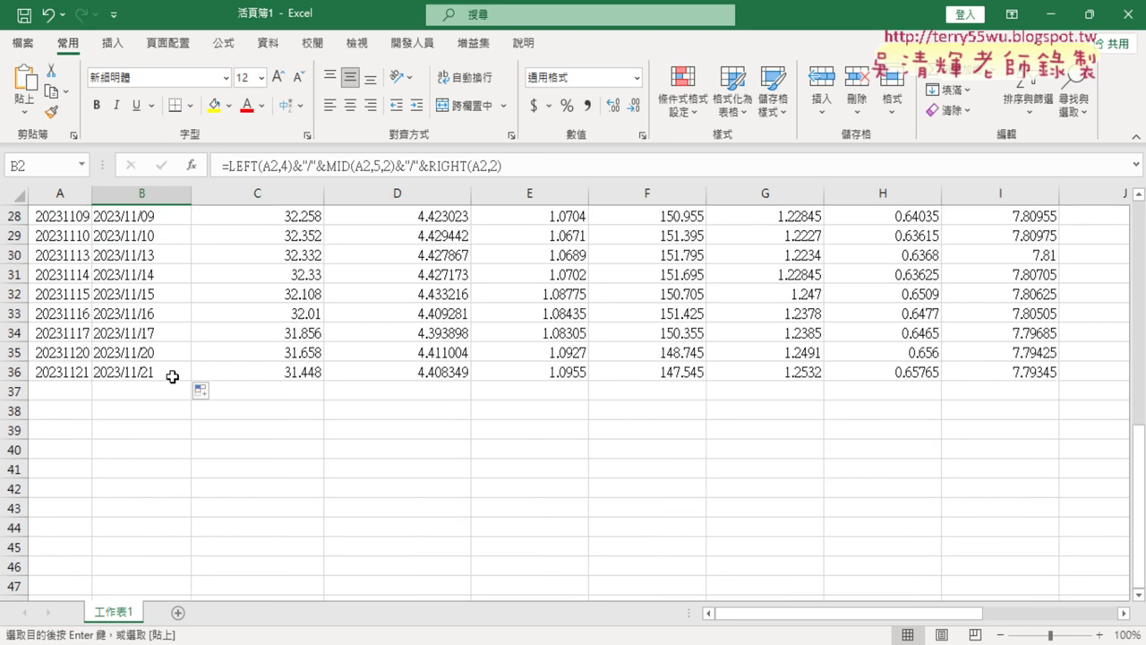
# Paste the converted dates over column A, then undo it after #REF! errors appear
pyautogui.keyDown('shift'); pyautogui.click(172, 374); pyautogui.keyUp('shift')
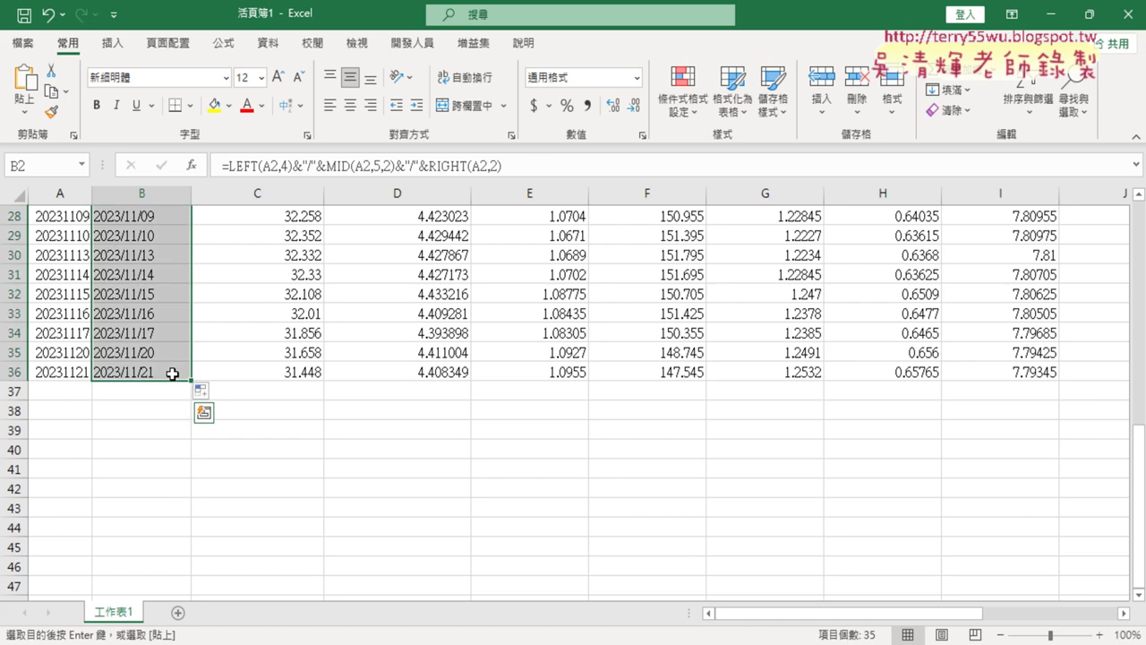
pyautogui.hotkey('ctrl', 'c')
pyautogui.hotkey('ctrl', 'v')
pyautogui.scroll(4, 164, 368)
pyautogui.scroll(5, 161, 358)
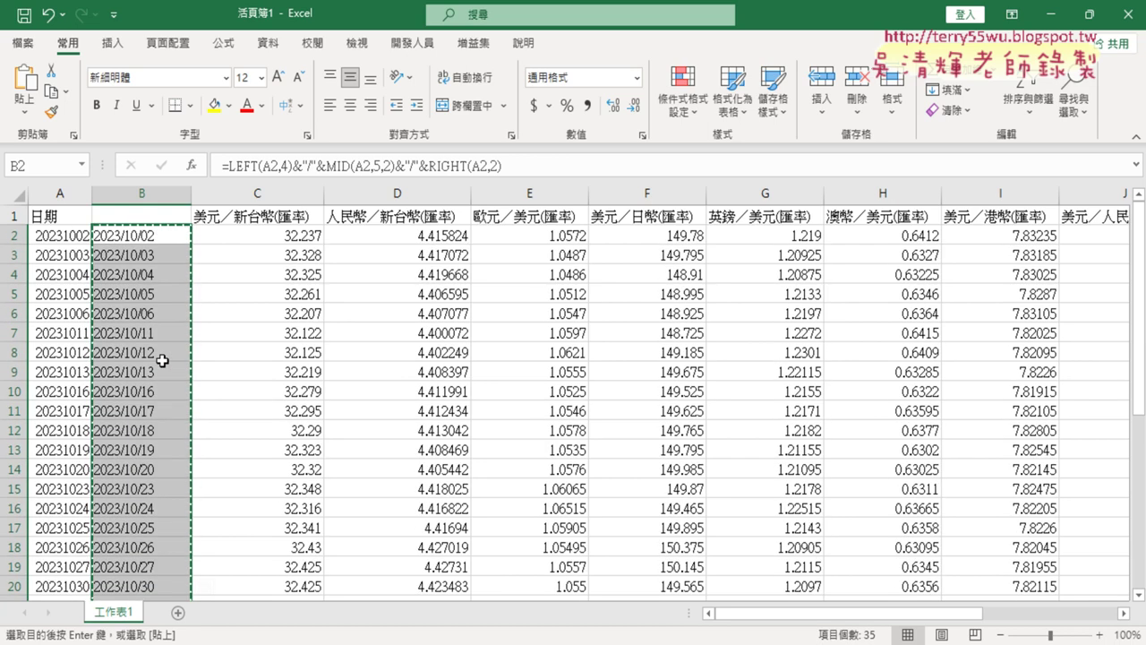
pyautogui.click(66, 237)
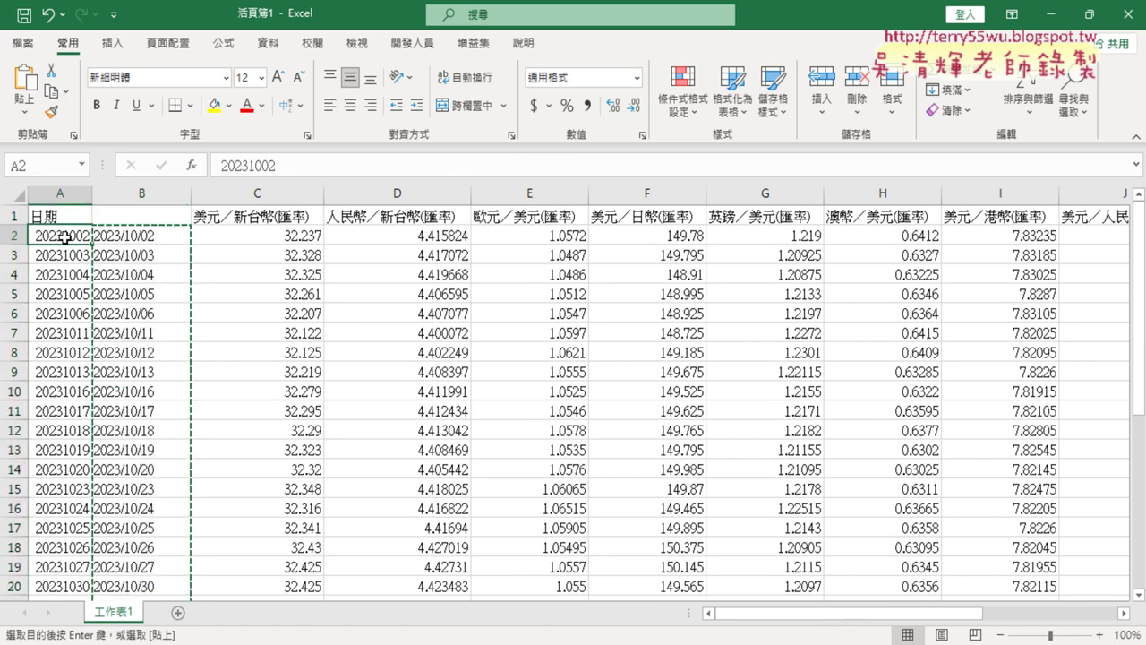
pyautogui.rightClick(68, 240)
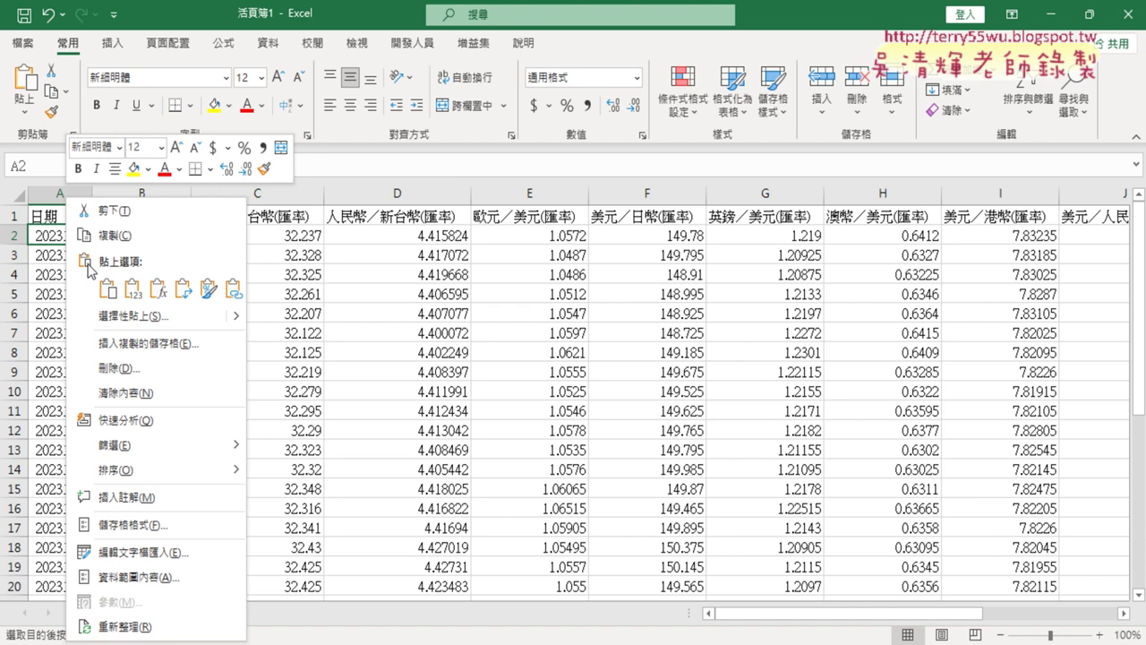
pyautogui.click(107, 288)
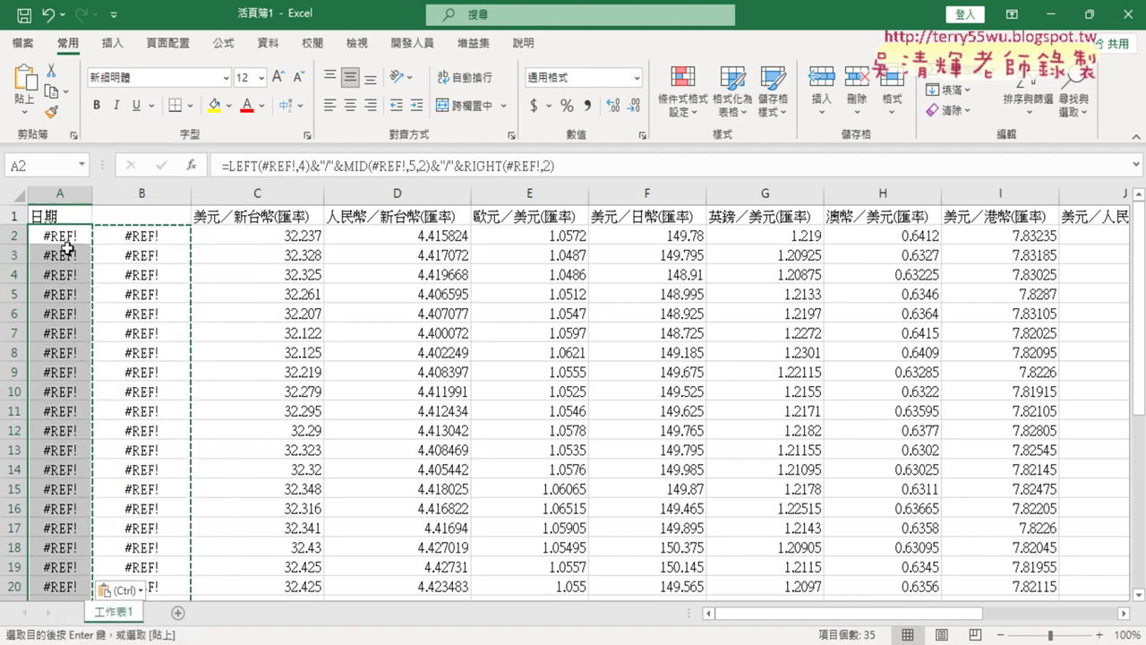
pyautogui.click(146, 236)
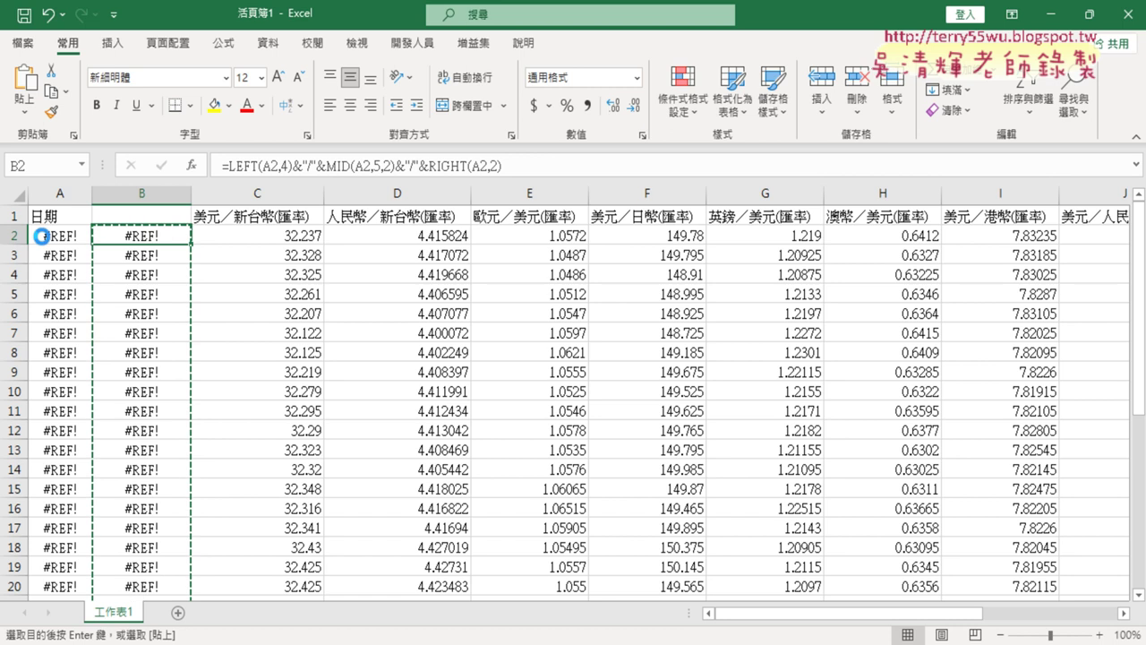
pyautogui.hotkey('ctrl', 'z')
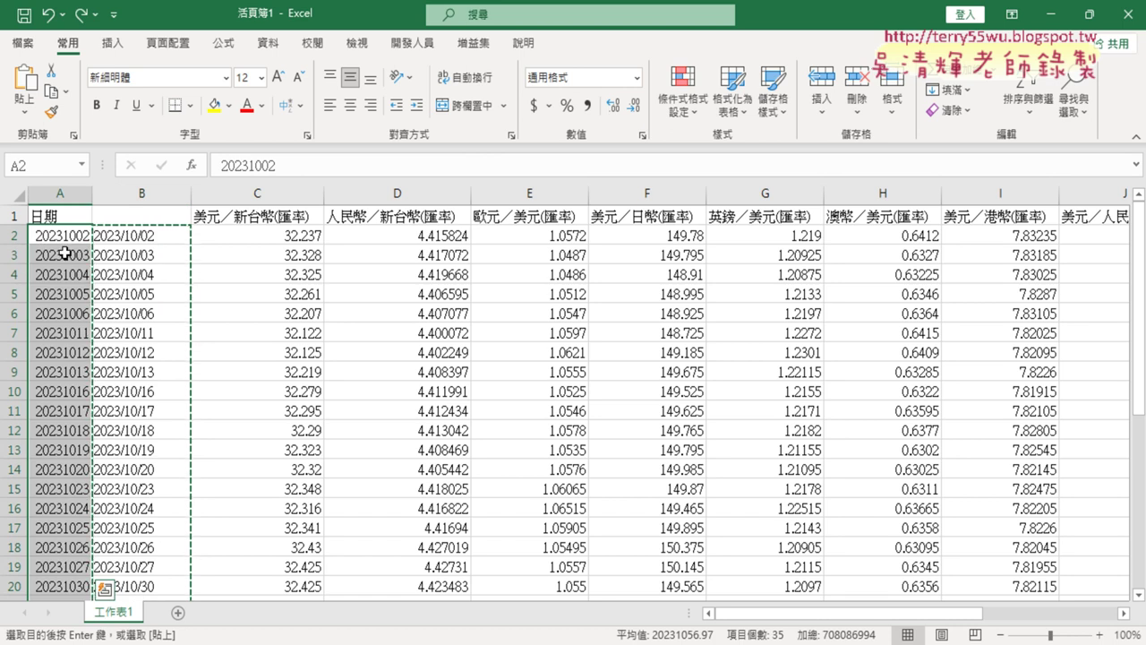
# Paste the converted yyyy/mm/dd dates into column A as values
pyautogui.rightClick(59, 236)
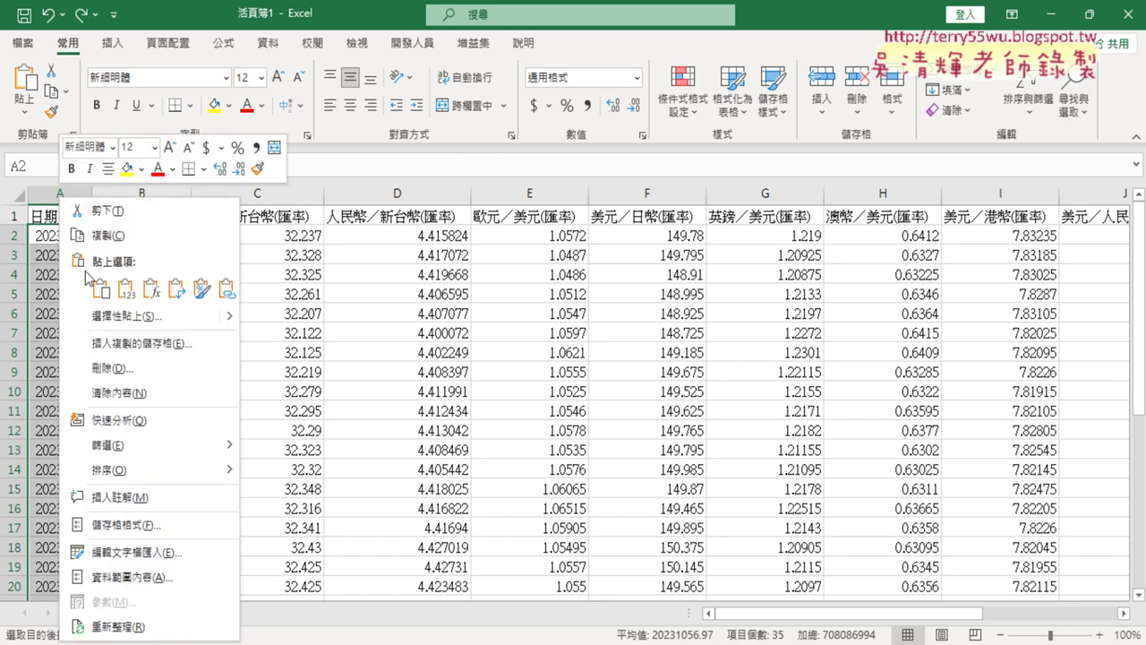
pyautogui.moveTo(231, 324)
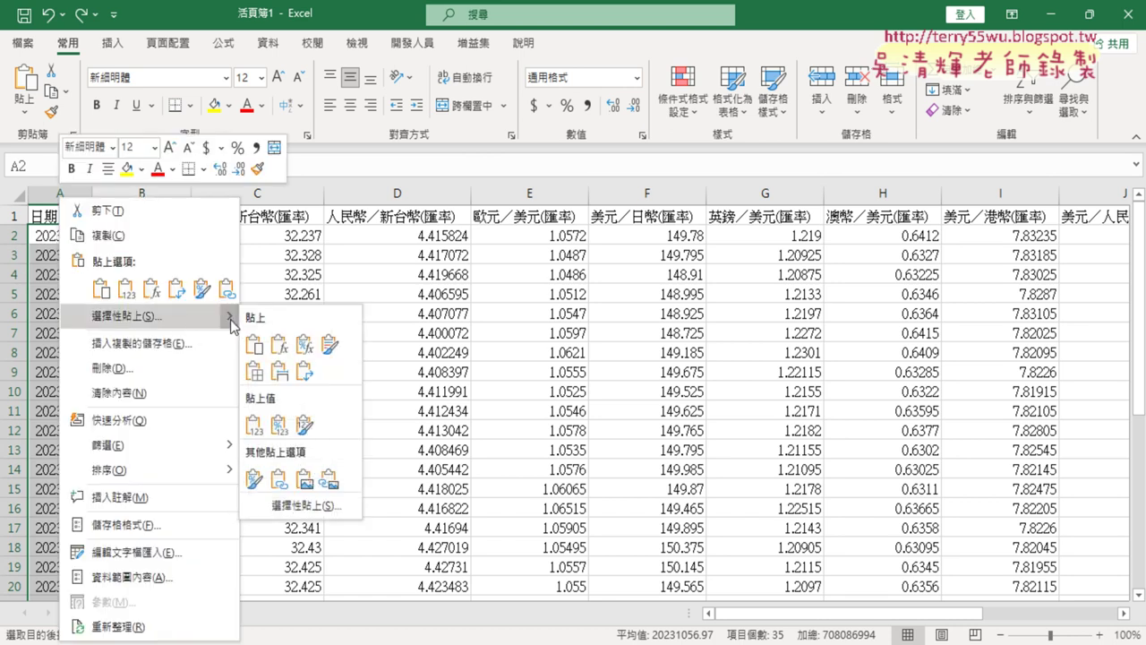
pyautogui.click(256, 425)
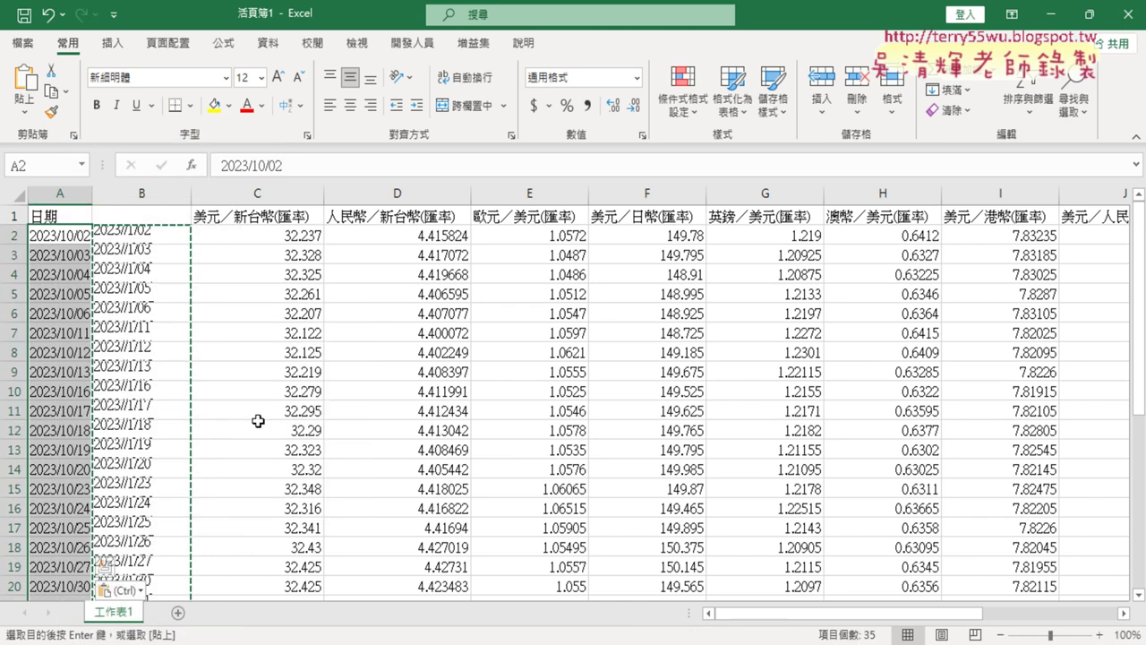
# Delete helper column B and autofit column A to the dates
pyautogui.click(150, 200)
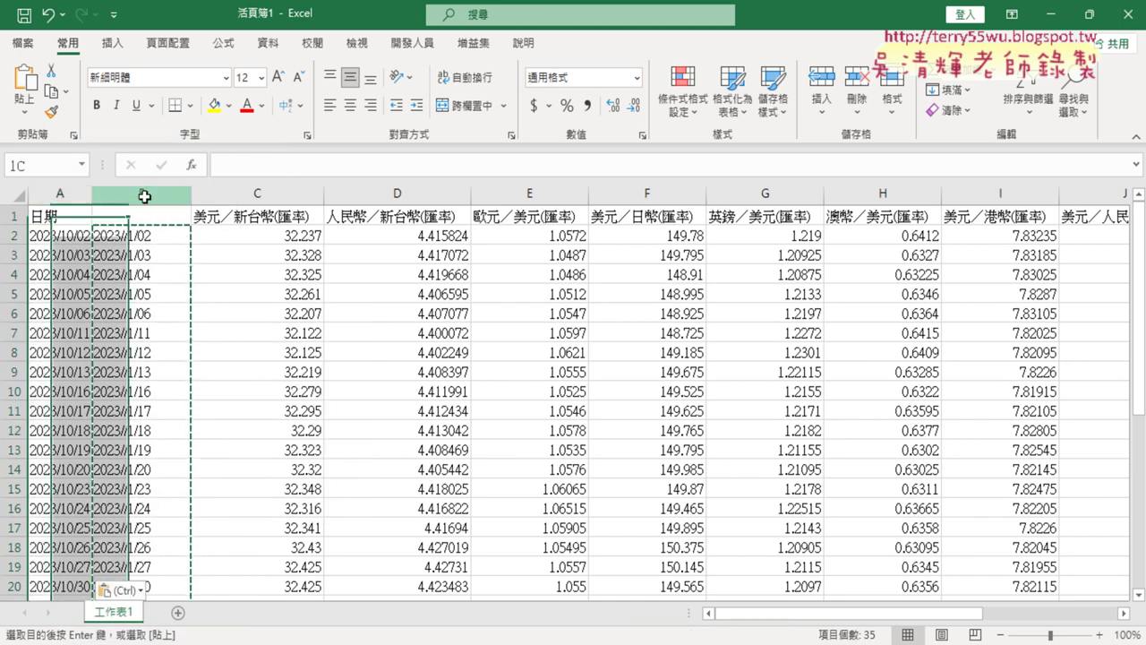
pyautogui.rightClick(147, 270)
pyautogui.click(210, 438)
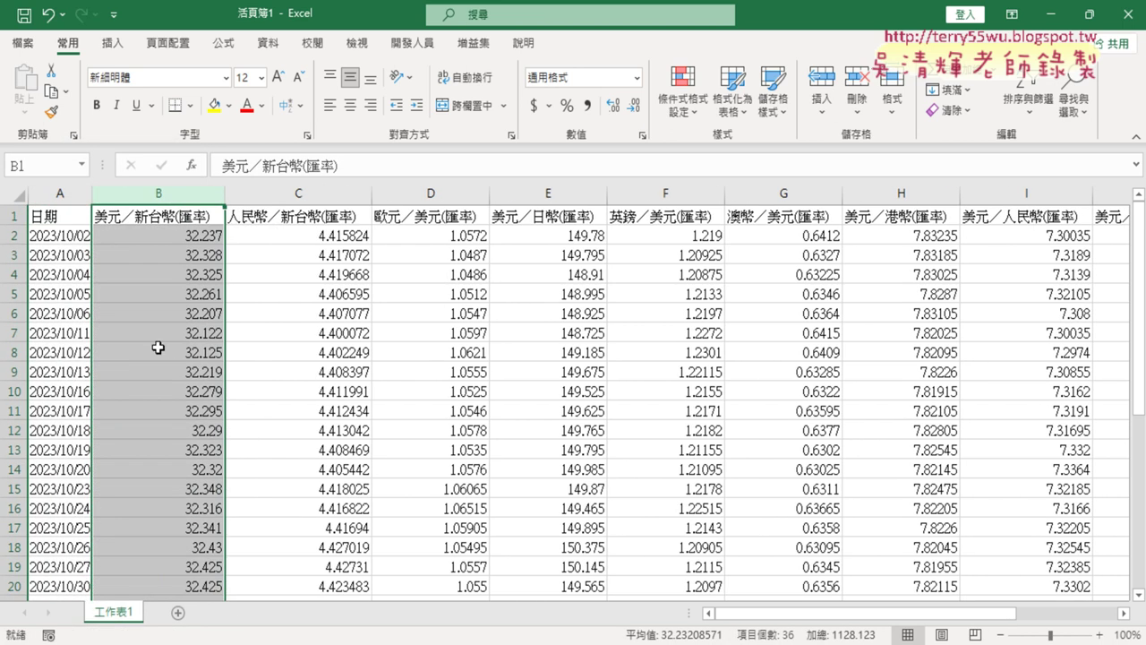
pyautogui.click(67, 235)
pyautogui.doubleClick(99, 196)
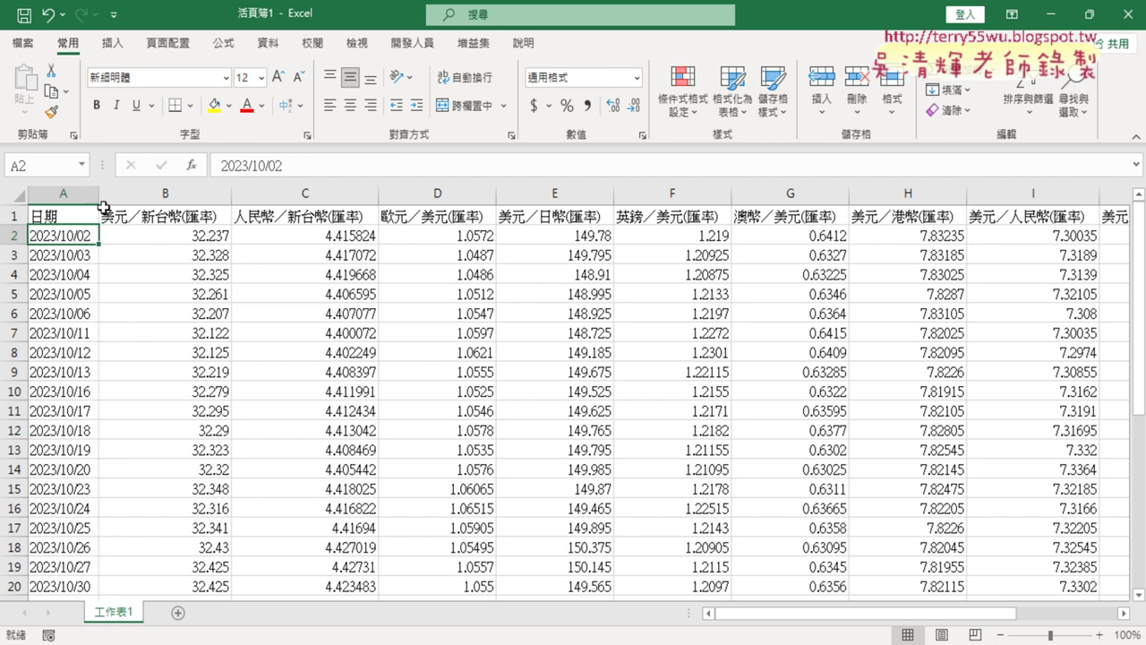
# Select A1:B36 covering the dates and 美元／新台幣(匯率) rates
pyautogui.click(55, 215)
pyautogui.scroll(-4, 129, 382)
pyautogui.scroll(-3, 129, 383)
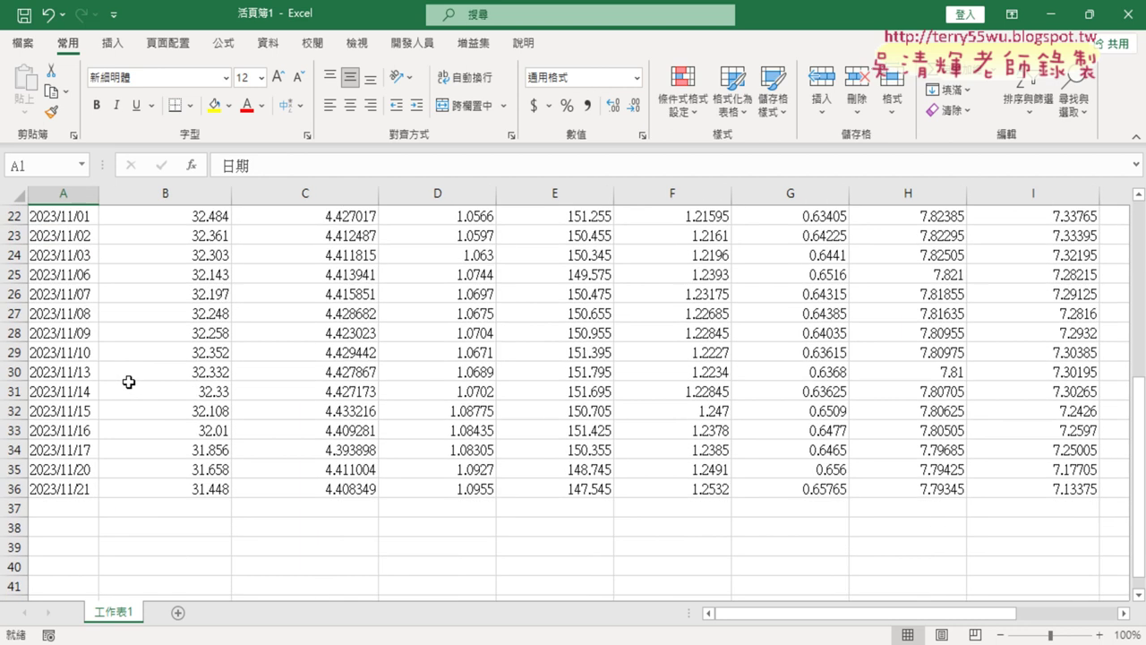
pyautogui.scroll(-2, 129, 383)
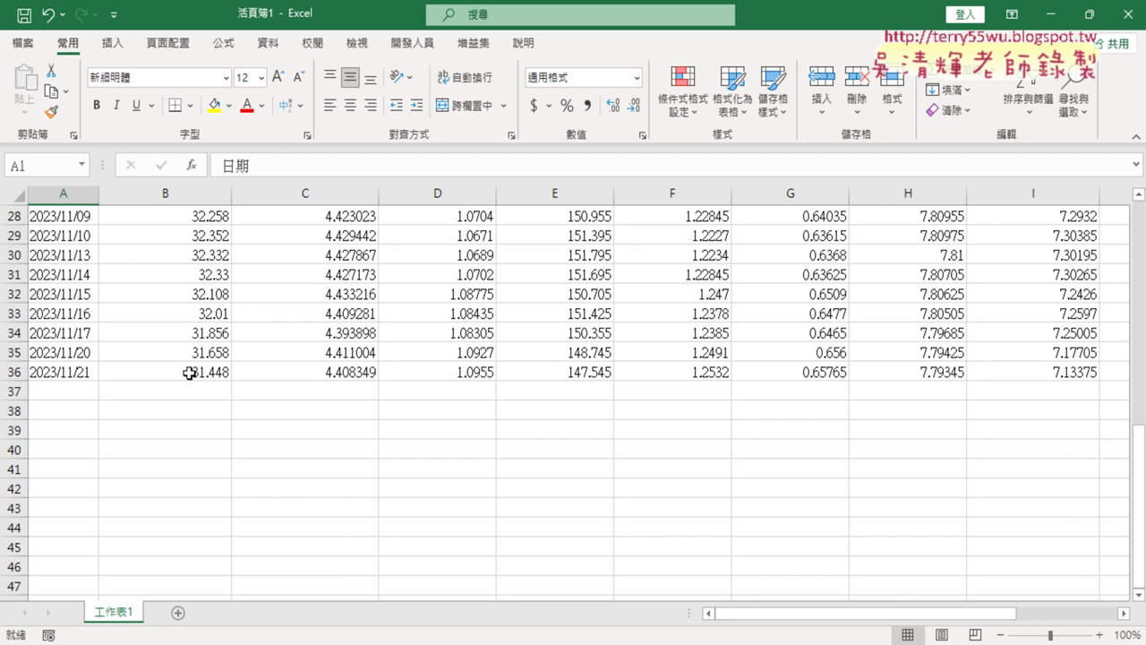
pyautogui.scroll(5, 188, 372)
pyautogui.scroll(4, 183, 366)
pyautogui.scroll(-5, 153, 404)
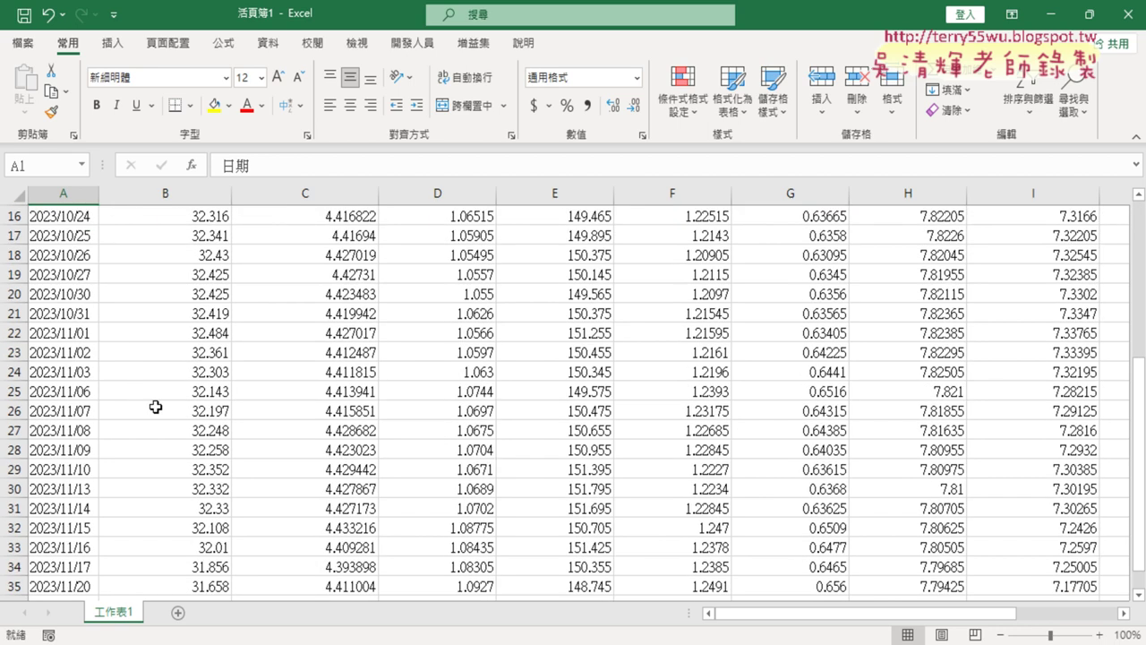
pyautogui.scroll(-4, 194, 391)
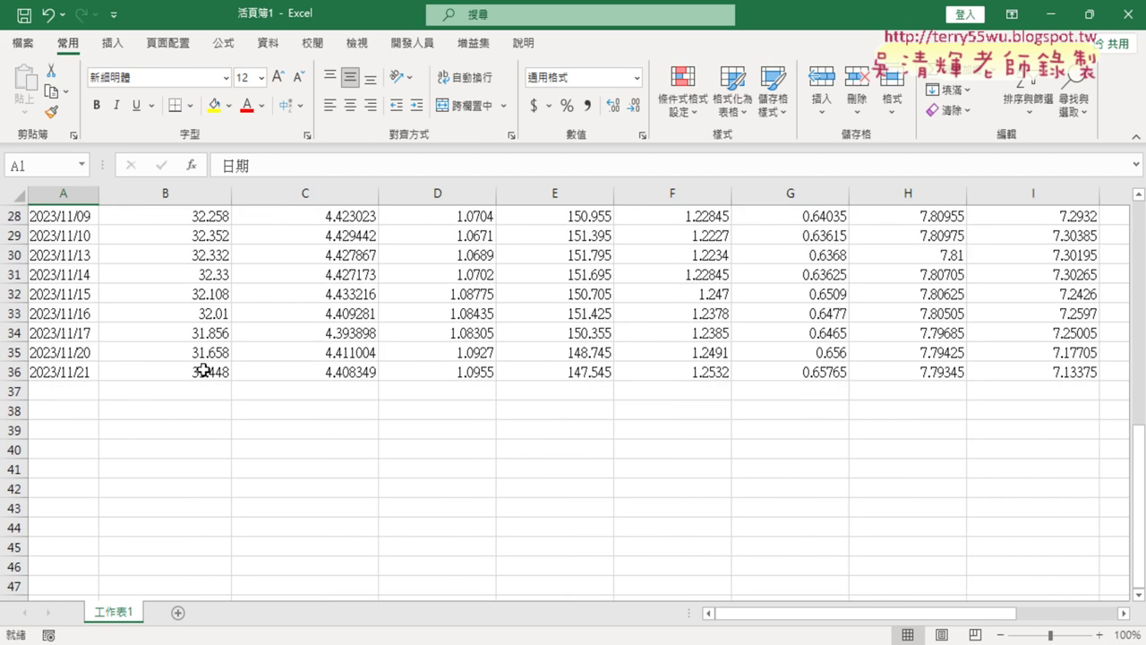
pyautogui.keyDown('shift'); pyautogui.click(203, 369); pyautogui.keyUp('shift')
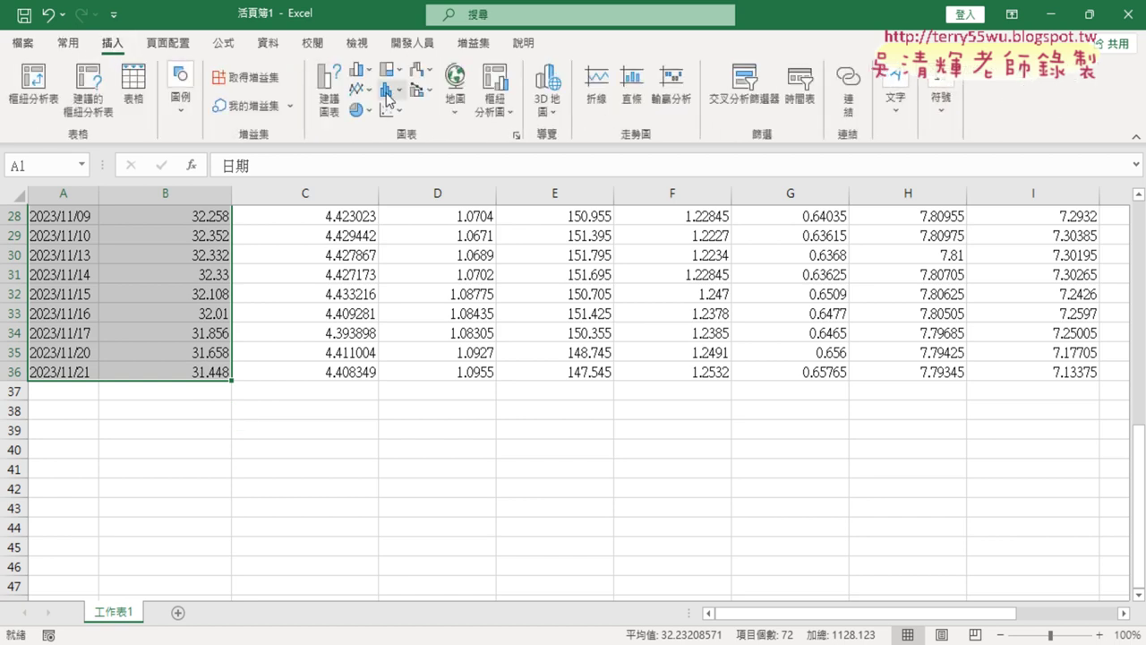
# Insert a Line with Markers chart of the selected dates and rates
pyautogui.click(363, 90)
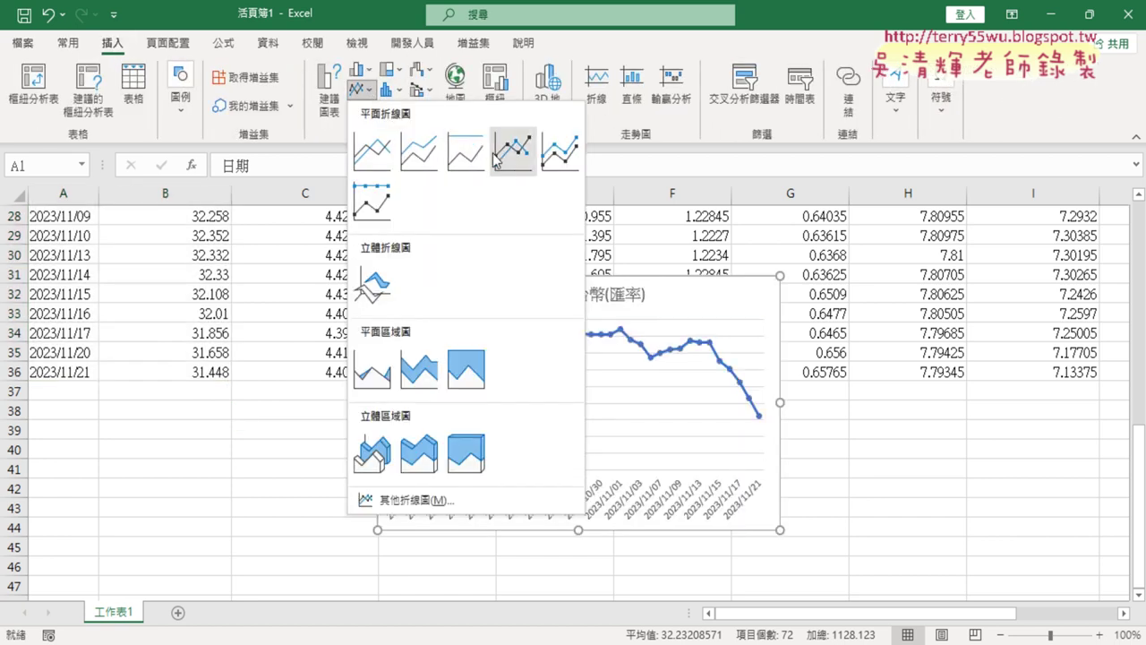
pyautogui.click(509, 163)
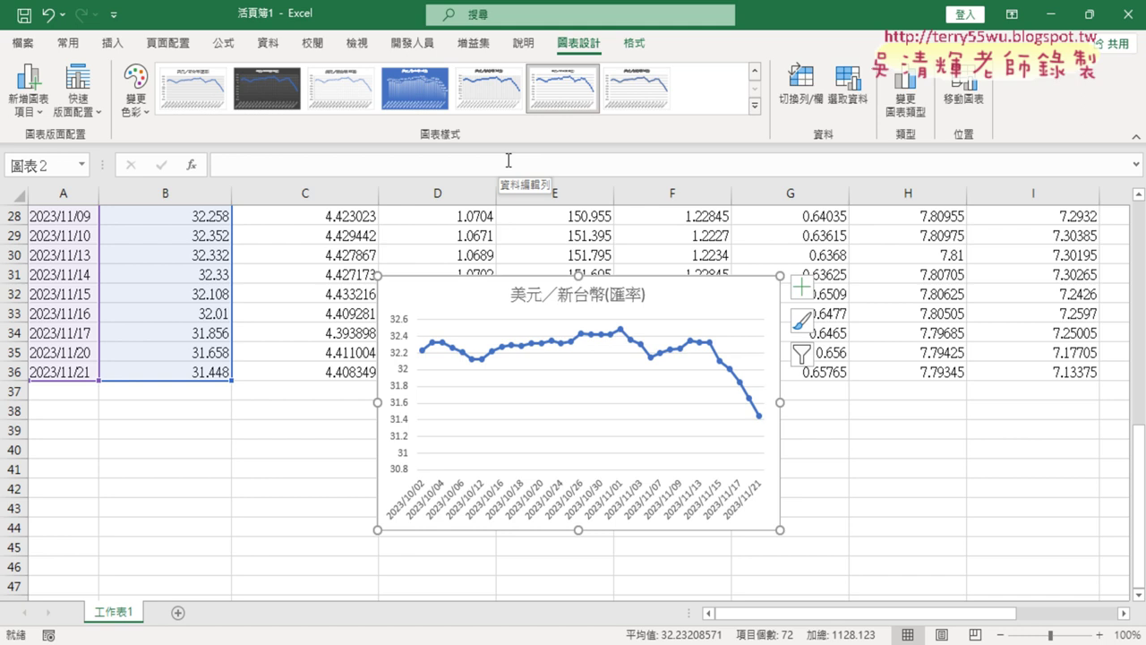
# Scroll back to the top and select column A with the converted dates
pyautogui.scroll(5, 283, 275)
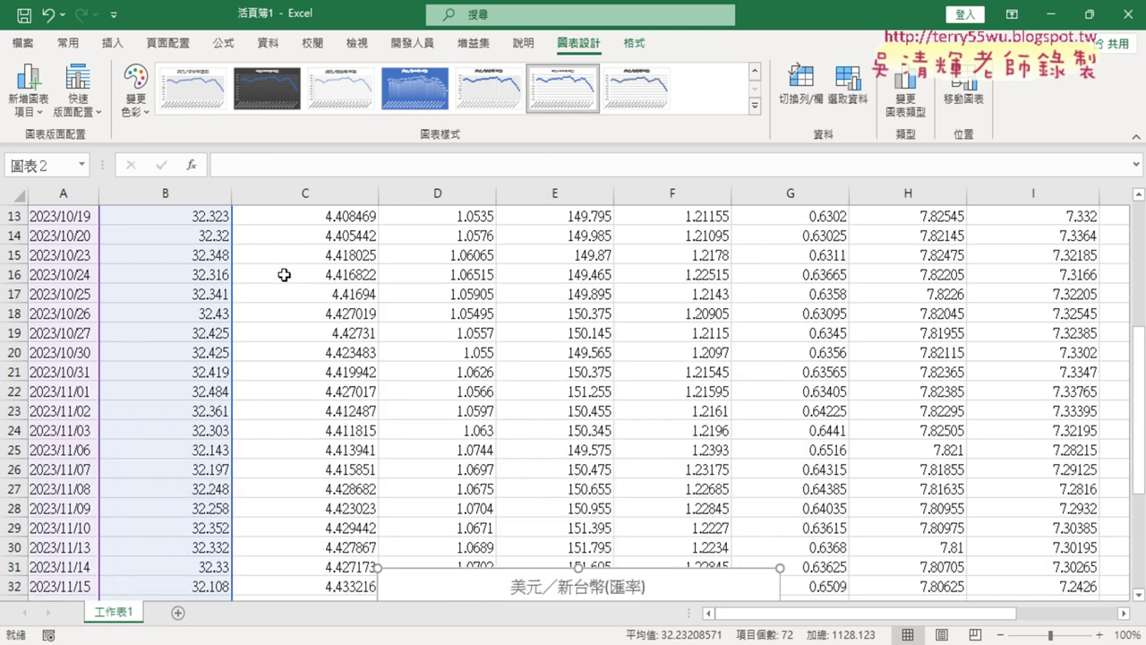
pyautogui.scroll(4, 154, 287)
pyautogui.moveTo(63, 194); pyautogui.dragTo(117, 196)
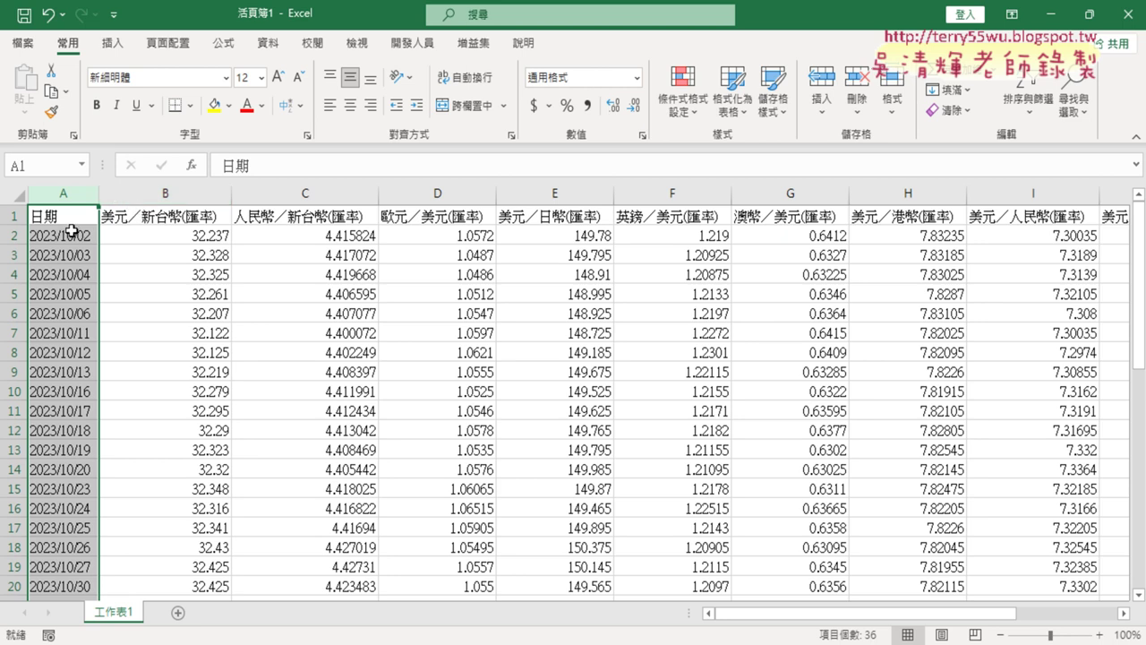
# Undo twice to restore raw dates like 20231002 and B2's LEFT/MID/RIGHT conversion formula
pyautogui.hotkey('ctrl', 'z')
pyautogui.hotkey('ctrl', 'z')
pyautogui.hotkey('ctrl', 'z')
pyautogui.hotkey('ctrl', 'z')
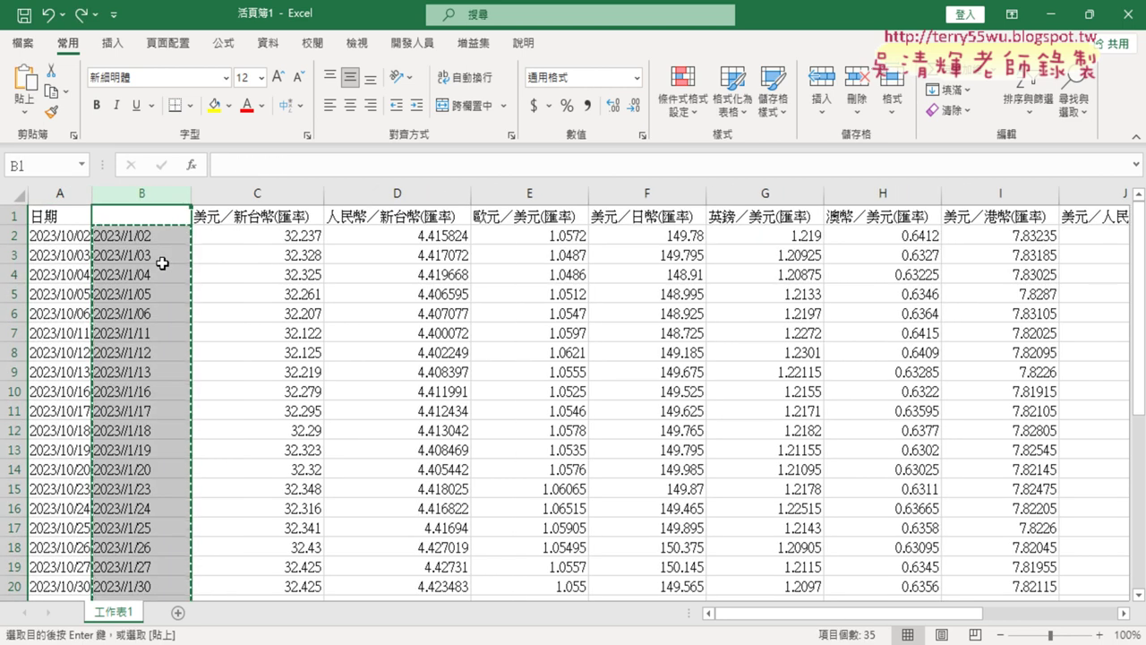
pyautogui.hotkey('ctrl', 'z')
pyautogui.hotkey('ctrl', 'z')
pyautogui.hotkey('ctrl', 'z')
pyautogui.hotkey('ctrl', 'z')
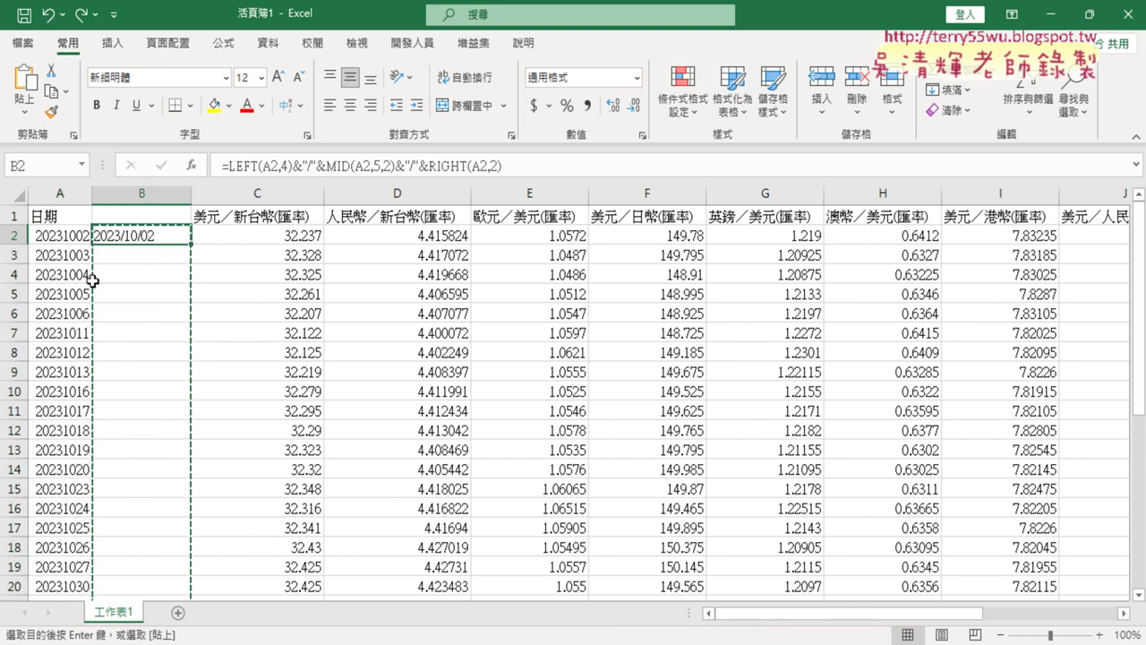
pyautogui.click(524, 167)
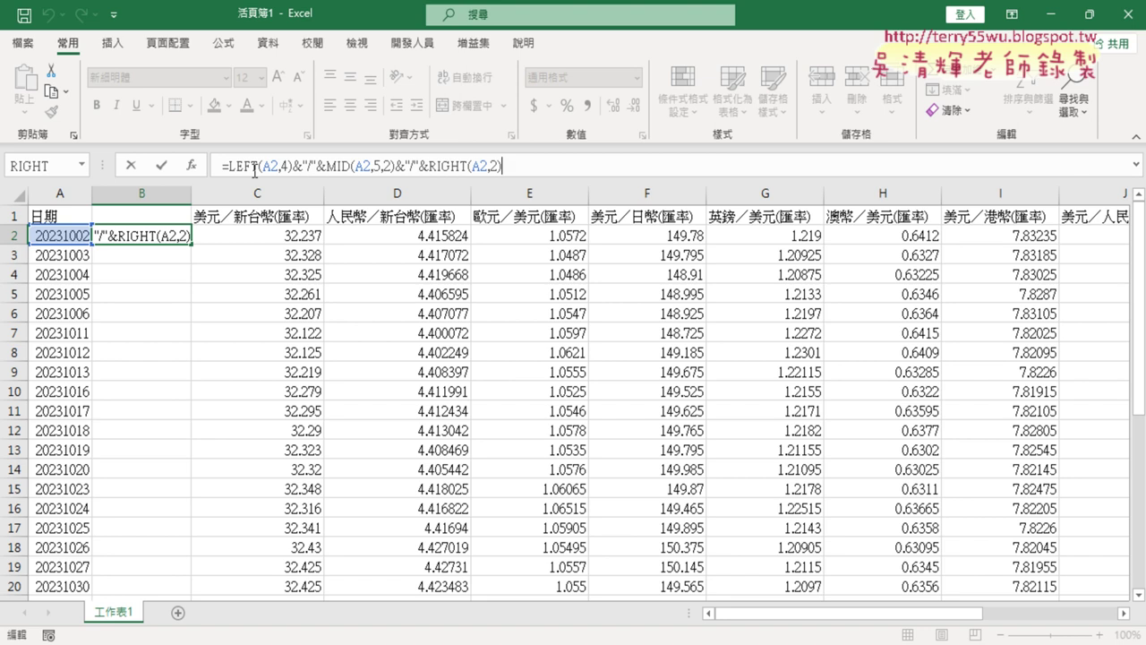
pyautogui.click(163, 166)
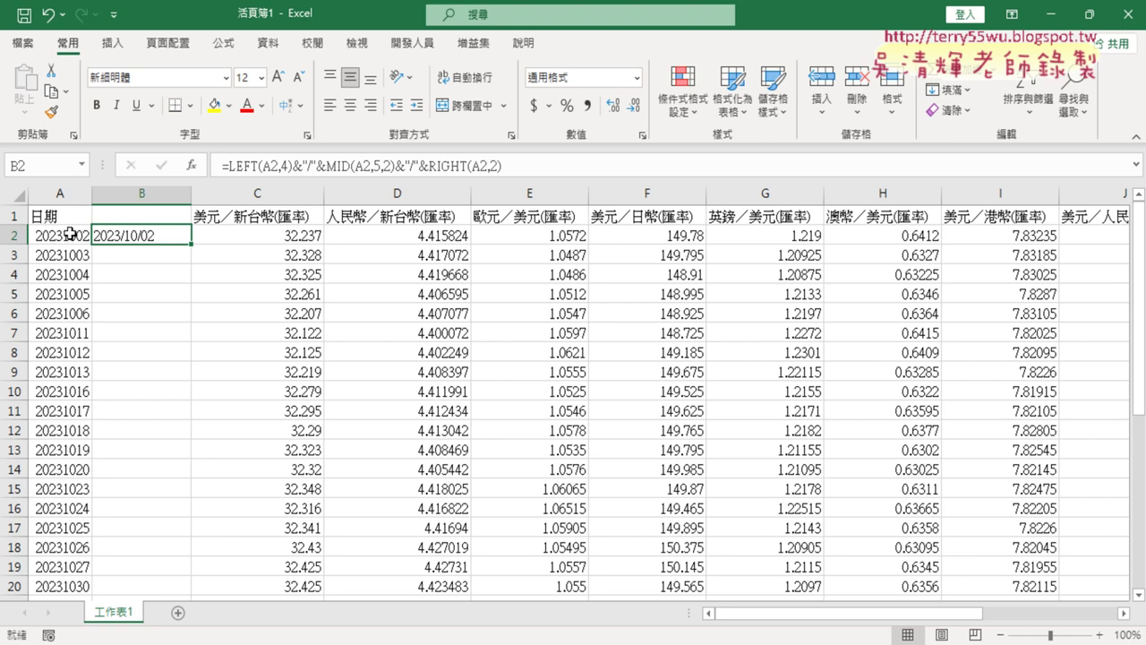
pyautogui.click(296, 168)
pyautogui.moveTo(292, 166); pyautogui.dragTo(326, 166)
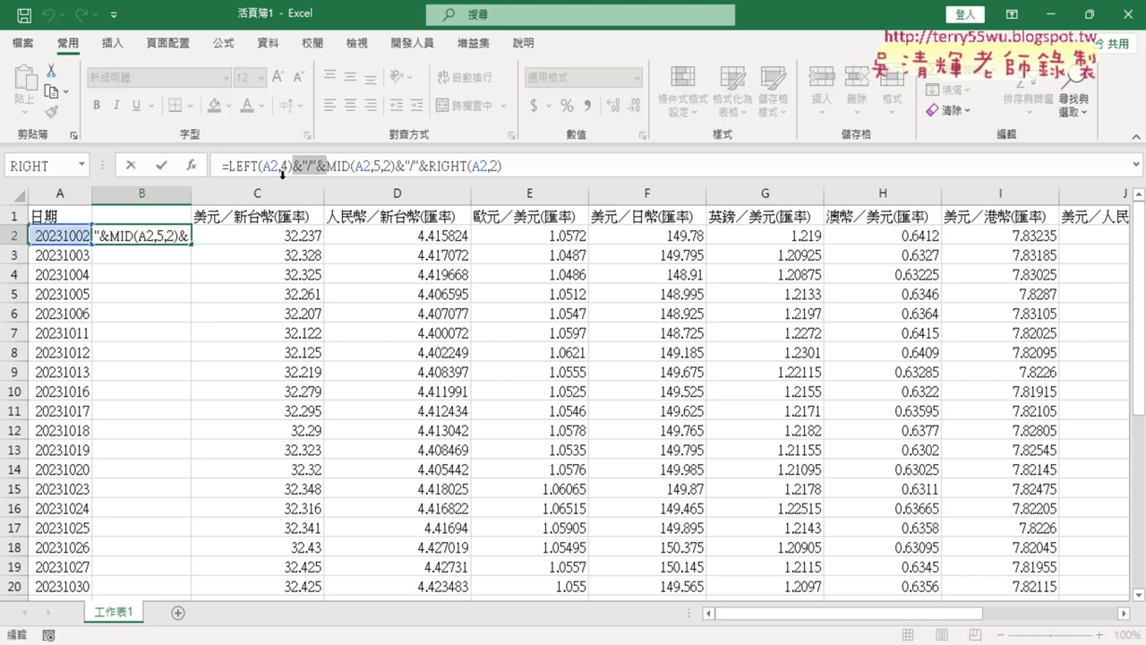
pyautogui.click(327, 167)
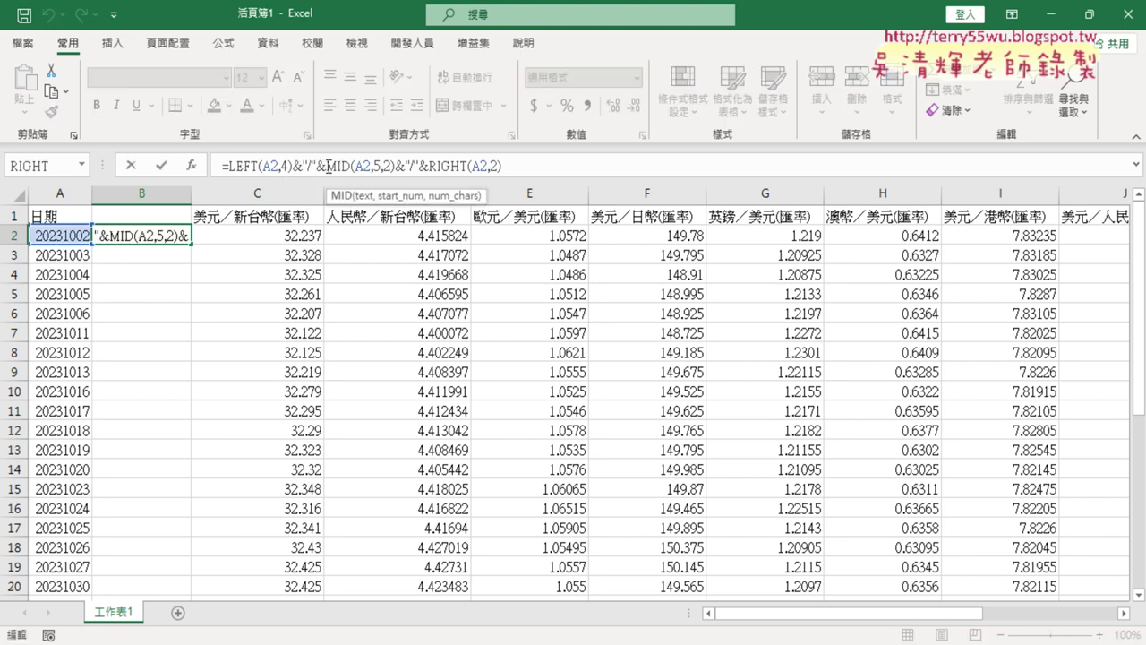
pyautogui.moveTo(326, 166); pyautogui.dragTo(395, 167)
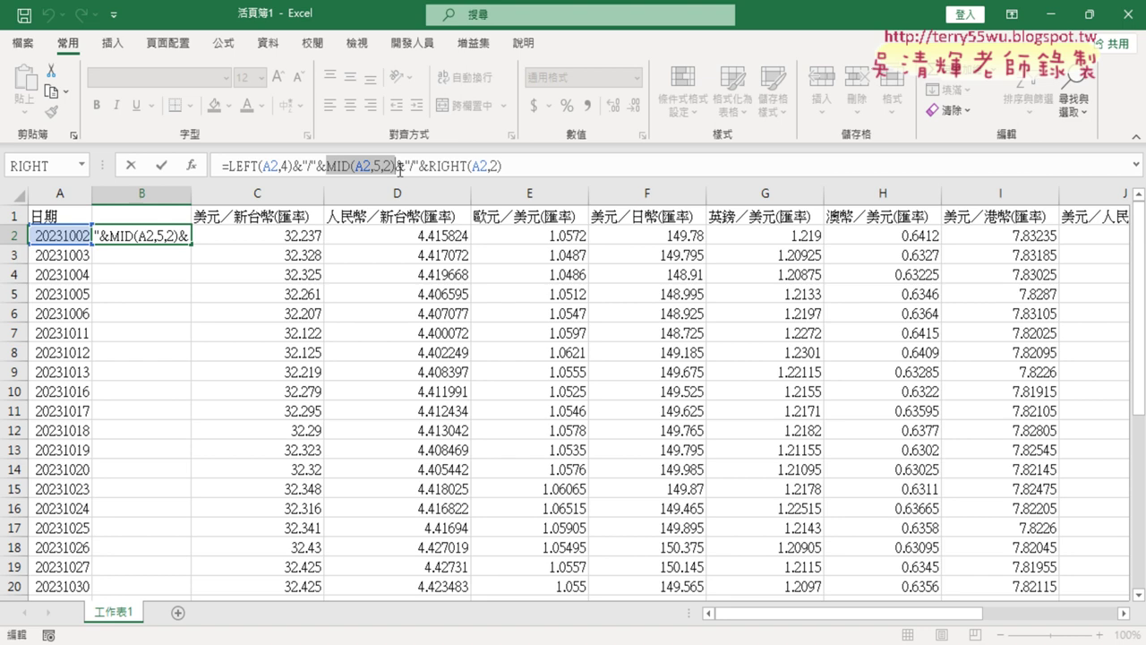
pyautogui.moveTo(428, 167); pyautogui.dragTo(409, 166)
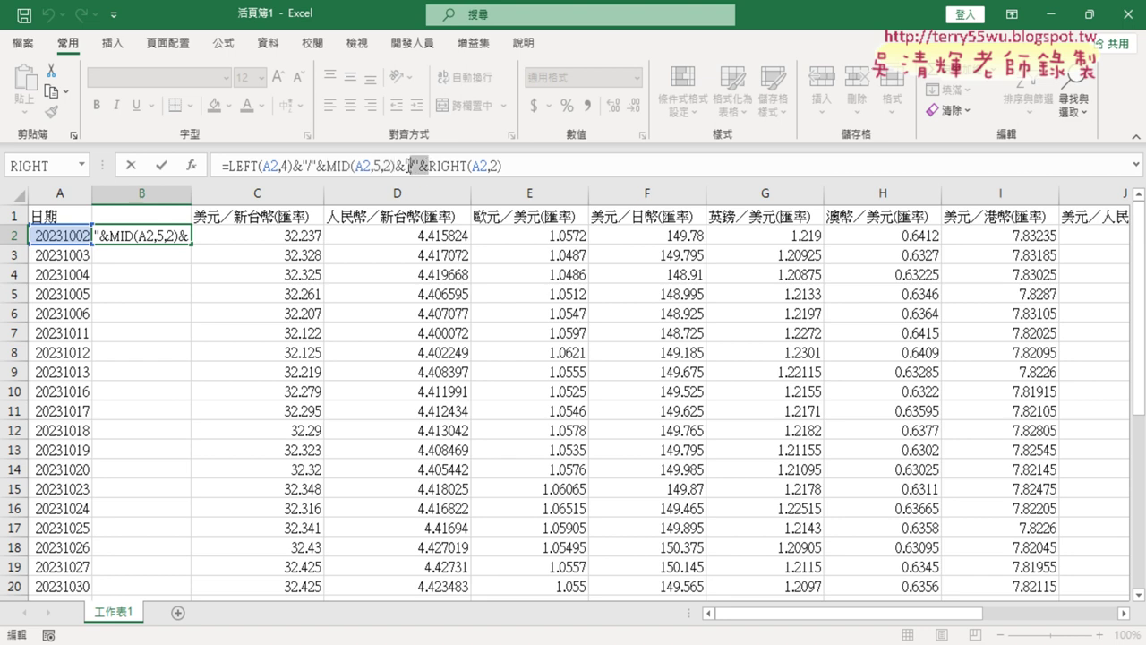
pyautogui.moveTo(504, 167); pyautogui.dragTo(428, 166)
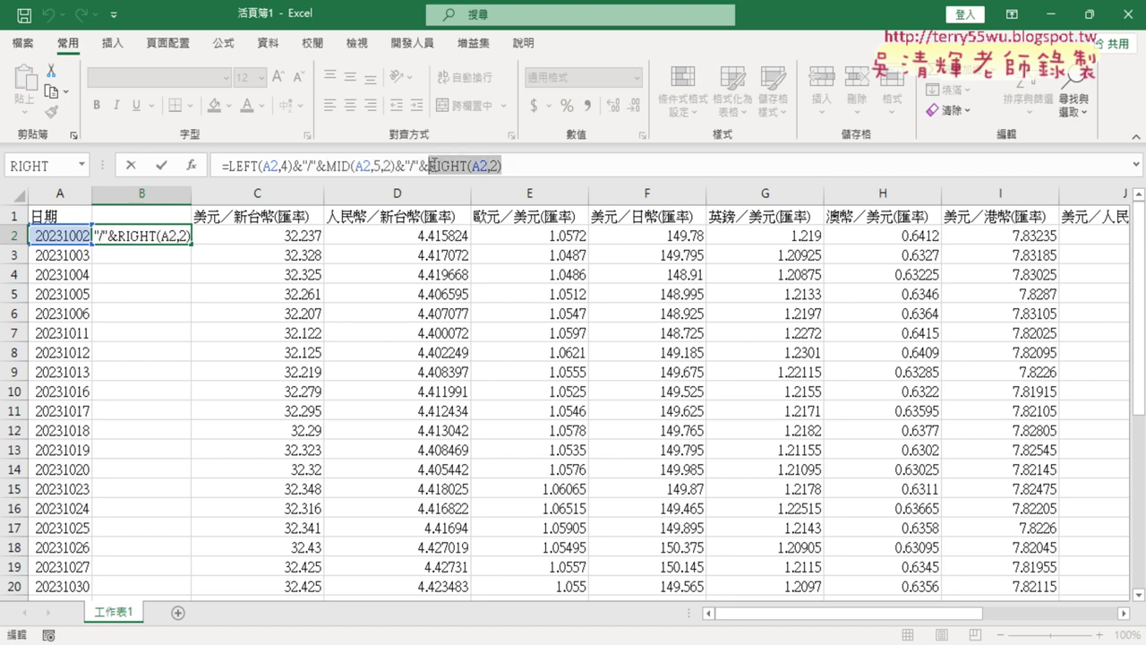
pyautogui.click(156, 169)
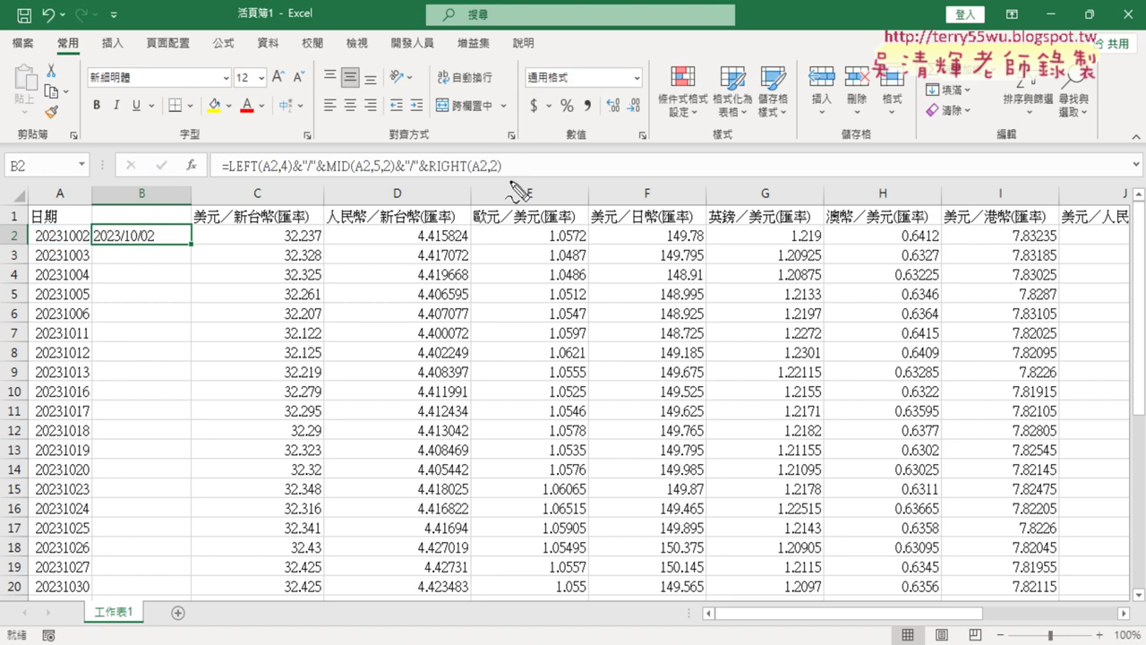
pyautogui.moveTo(490, 184)
pyautogui.mouseDown()
pyautogui.moveTo(227, 191)
pyautogui.moveTo(481, 196)
pyautogui.mouseUp()
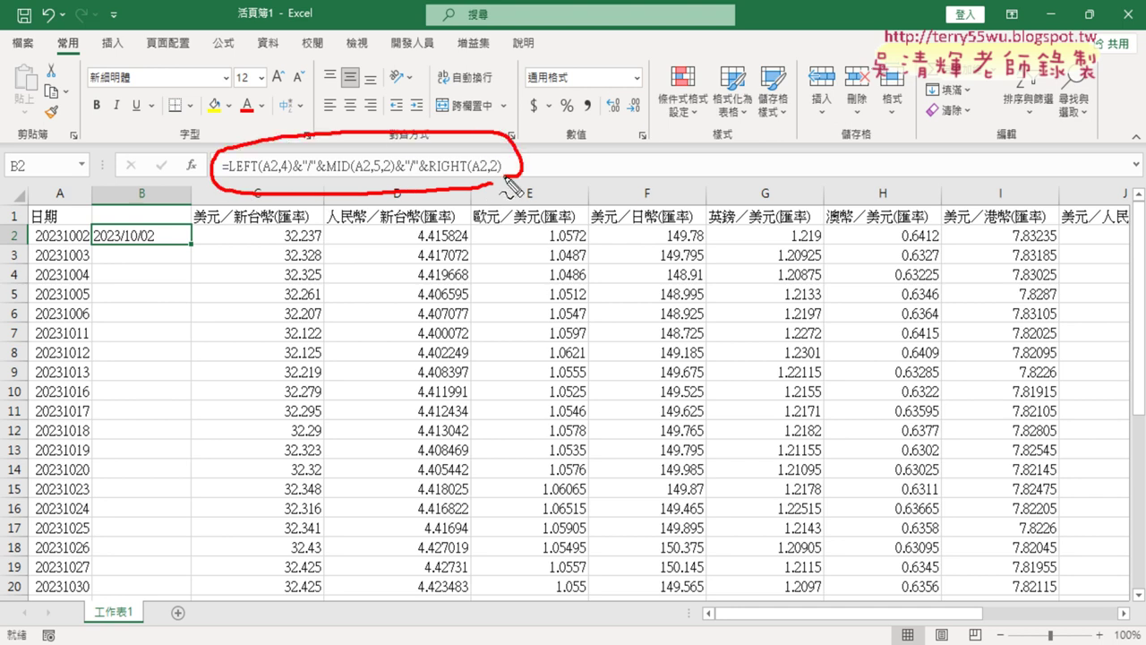